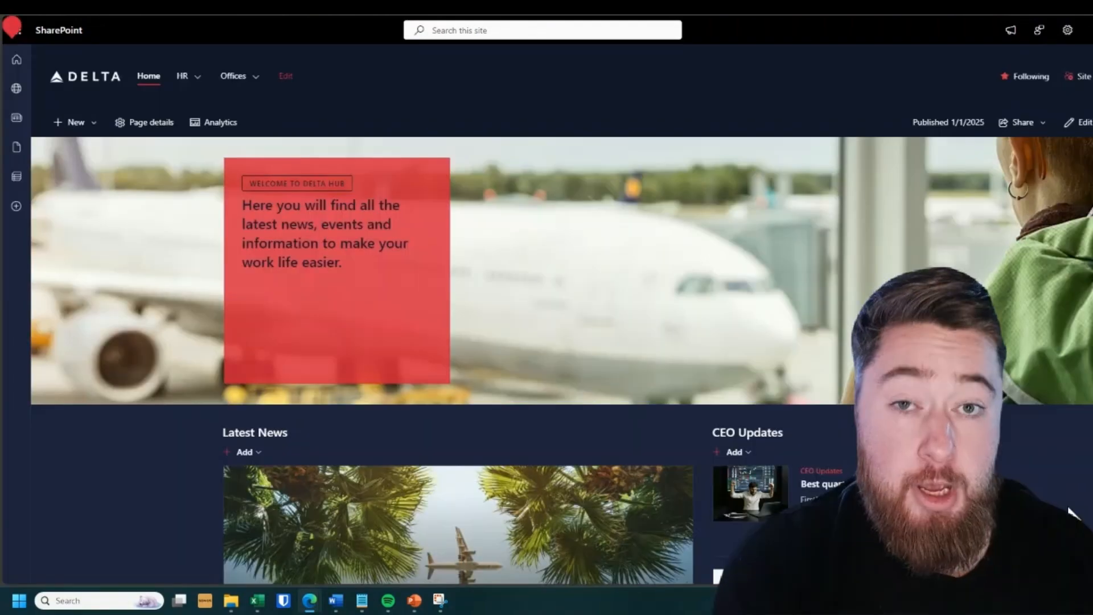
scroll(561, 361, down, 2)
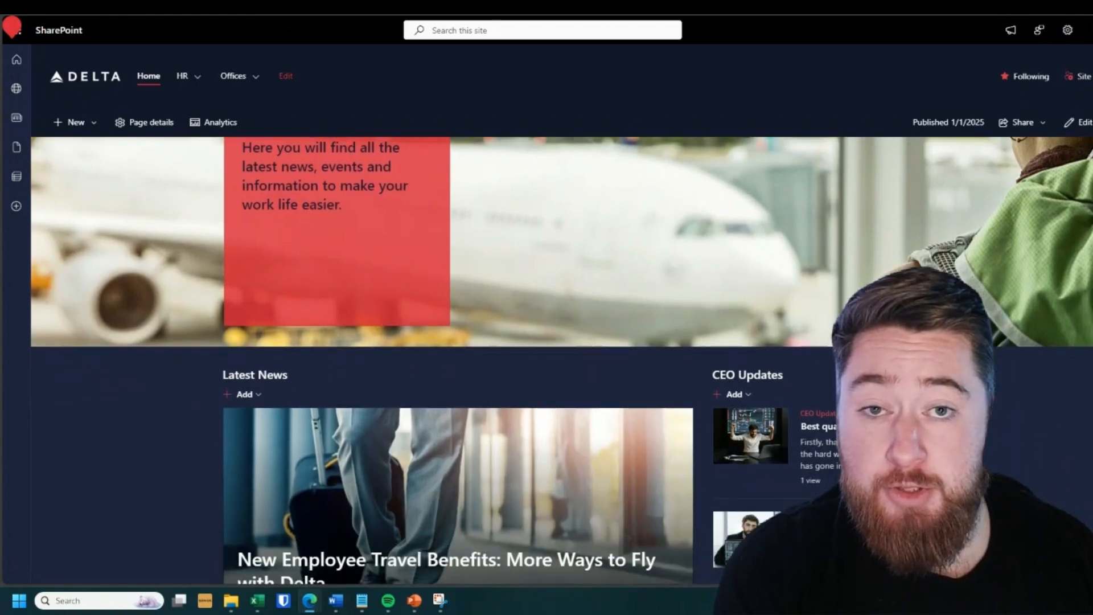
scroll(561, 361, down, 3)
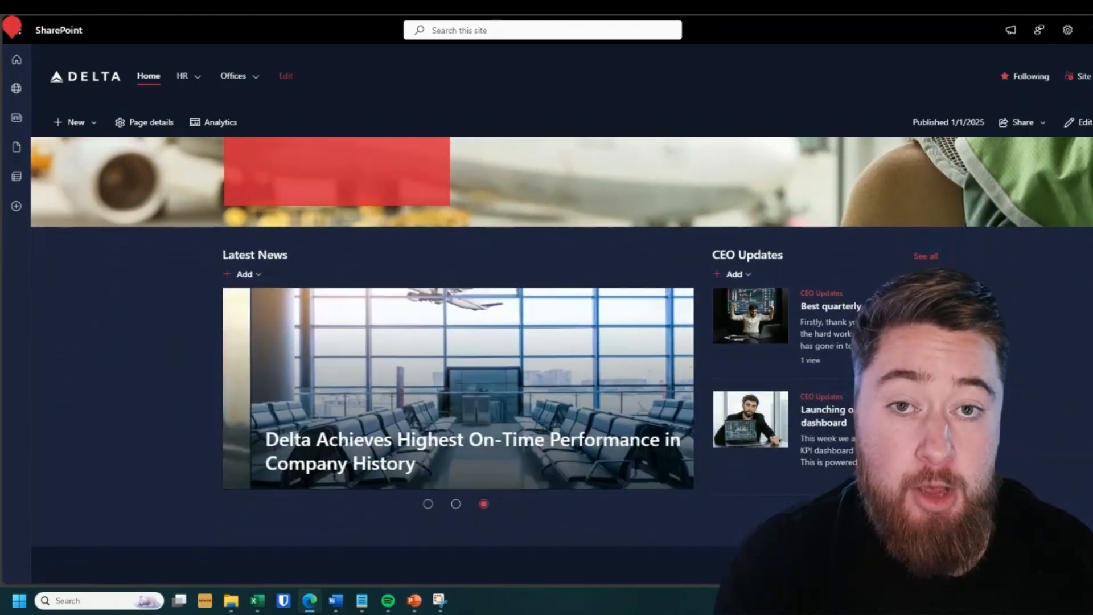
scroll(561, 361, down, 3)
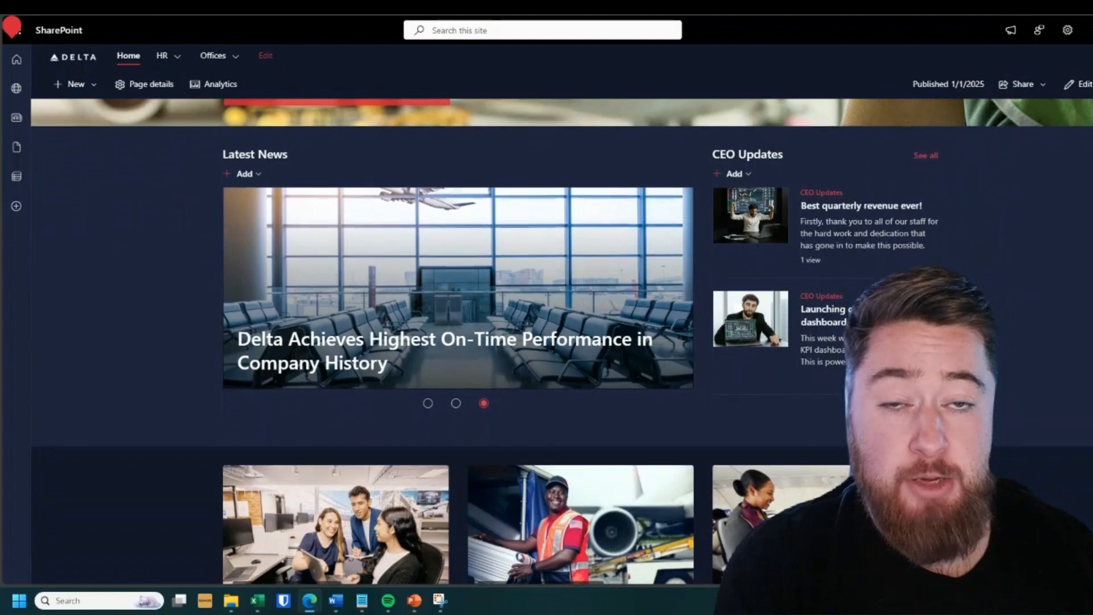
scroll(561, 361, down, 3)
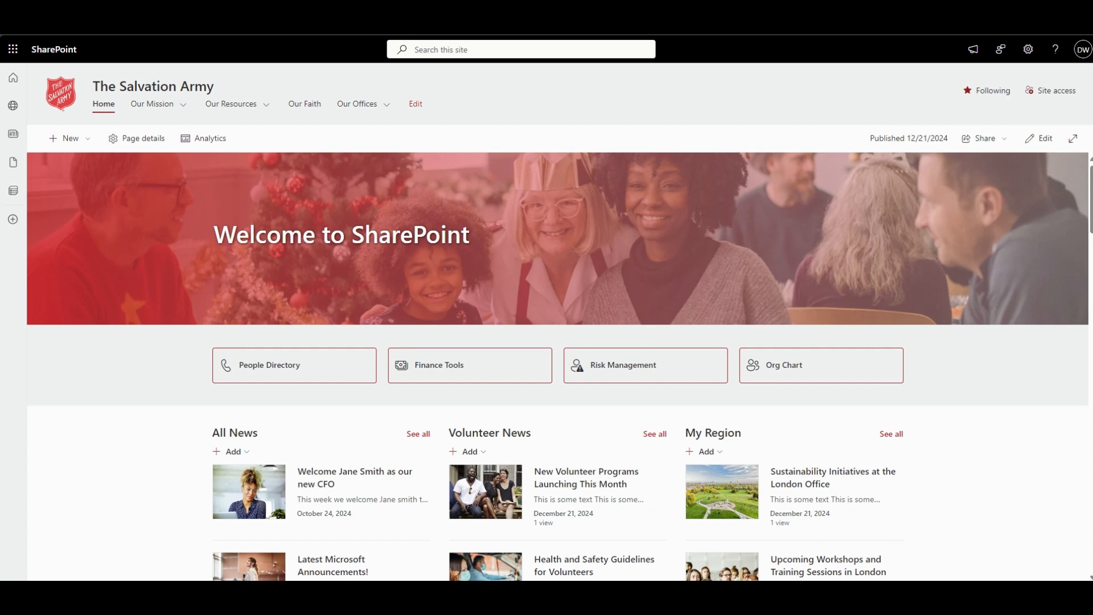
- Put The Salvation Army home page into edit mode and delete the "Welcome to SharePoint" banner together with its full-width section
click(1038, 142)
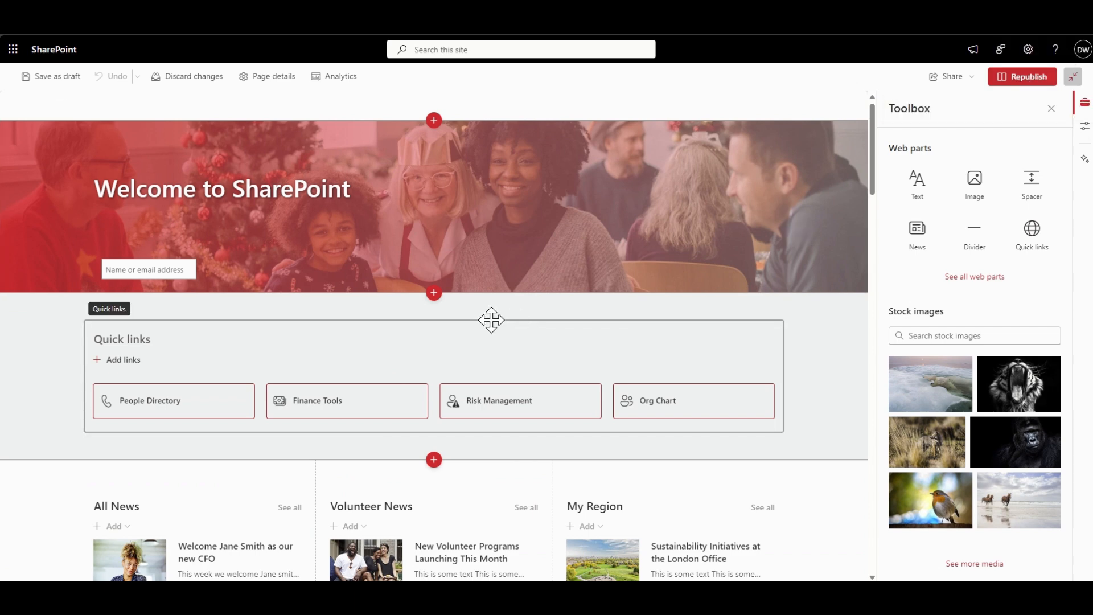
scroll(206, 453, down, 3)
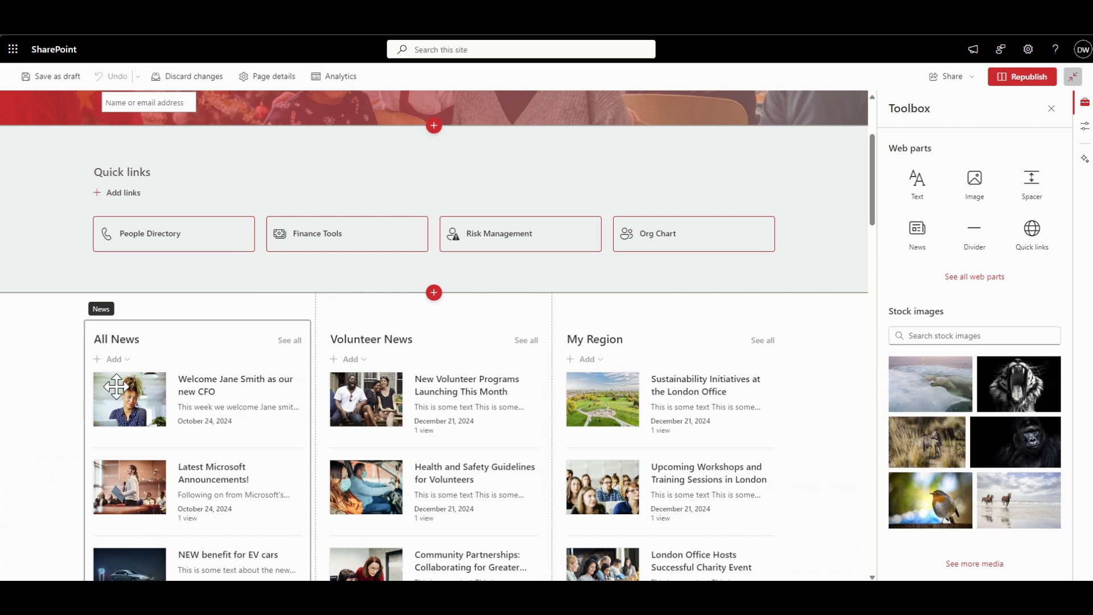
scroll(228, 231, up, 3)
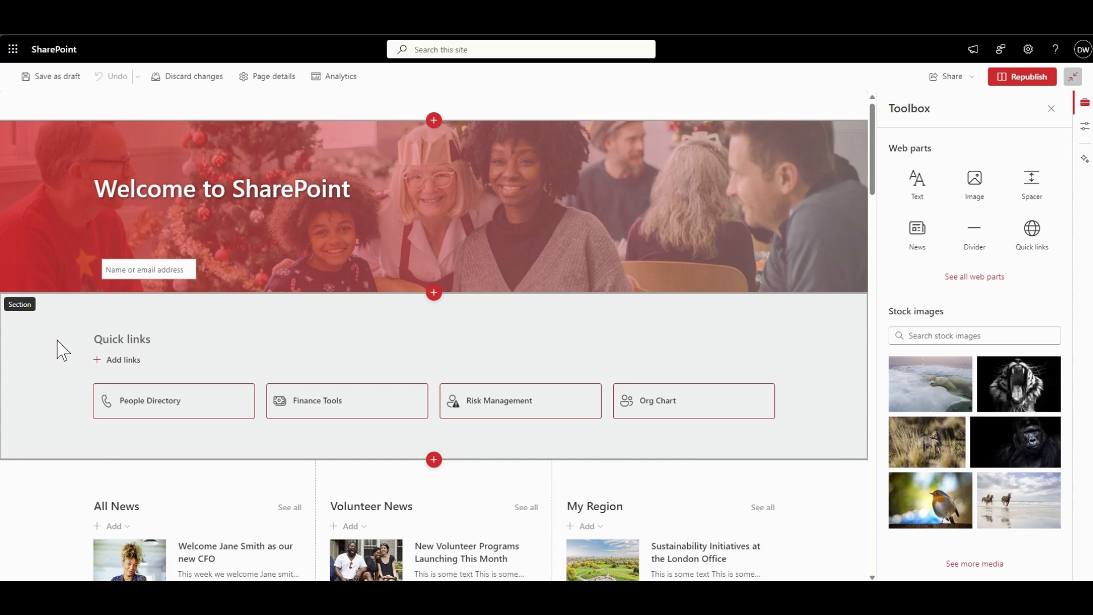
click(66, 217)
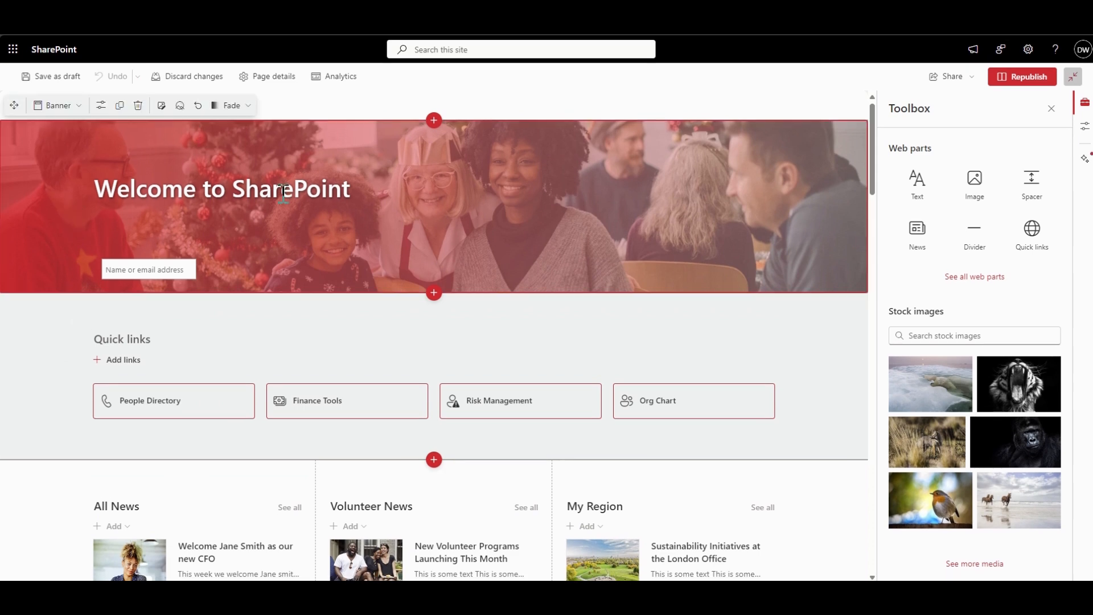
click(138, 106)
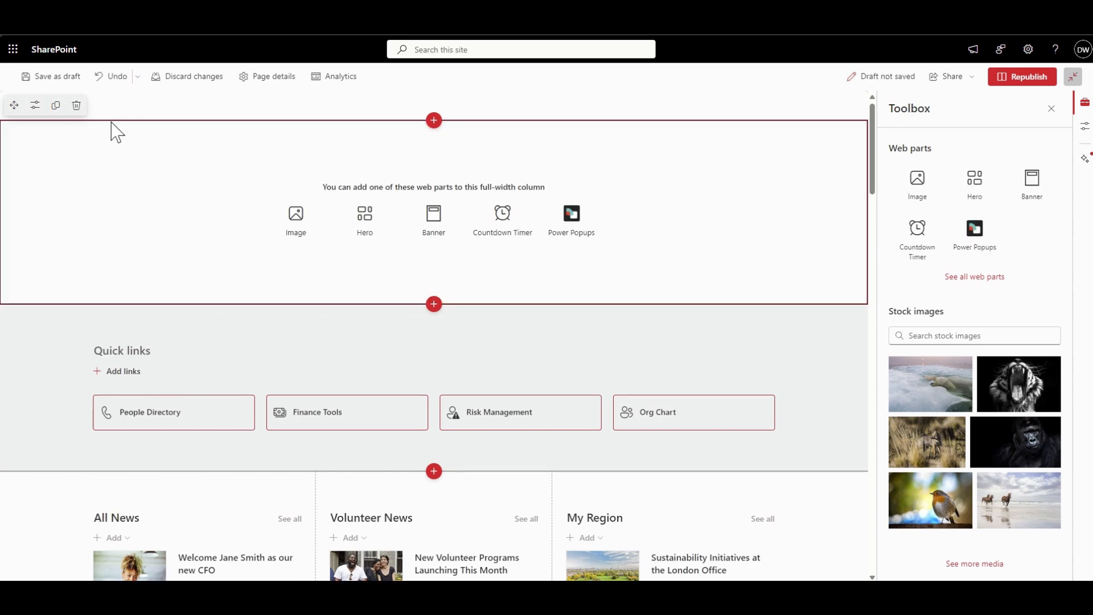
click(76, 106)
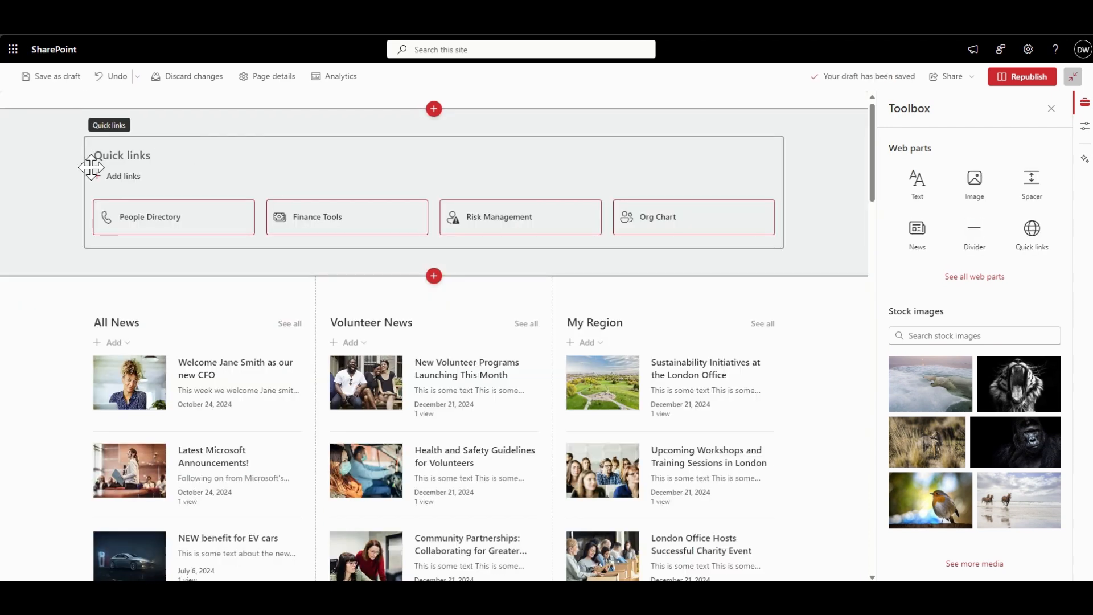
- Add a full-width section above the Quick links section and insert a Banner web part in it
click(442, 110)
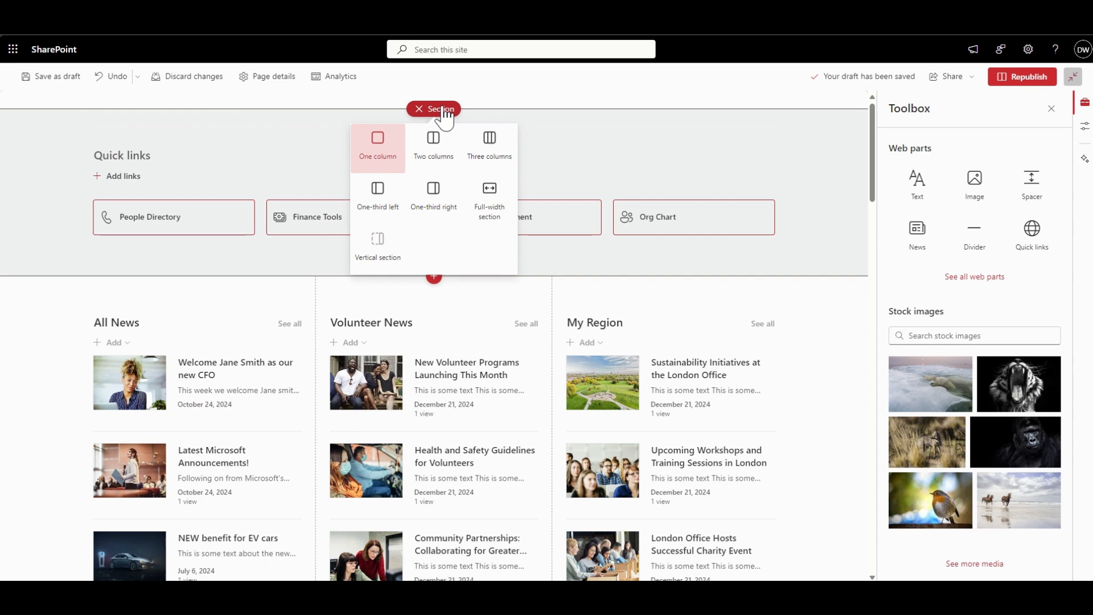
click(491, 206)
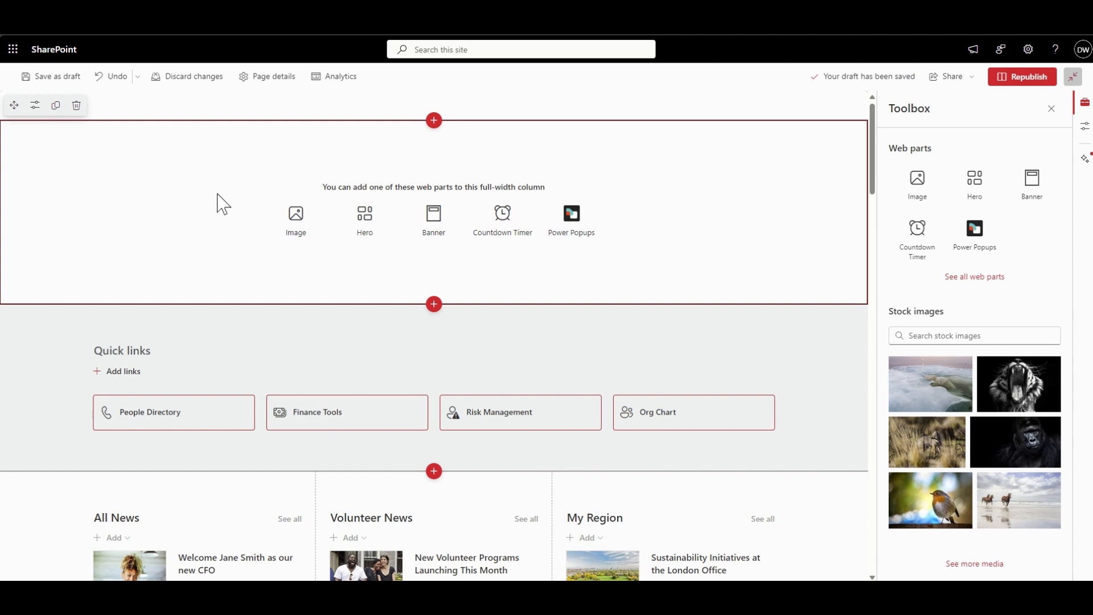
click(441, 220)
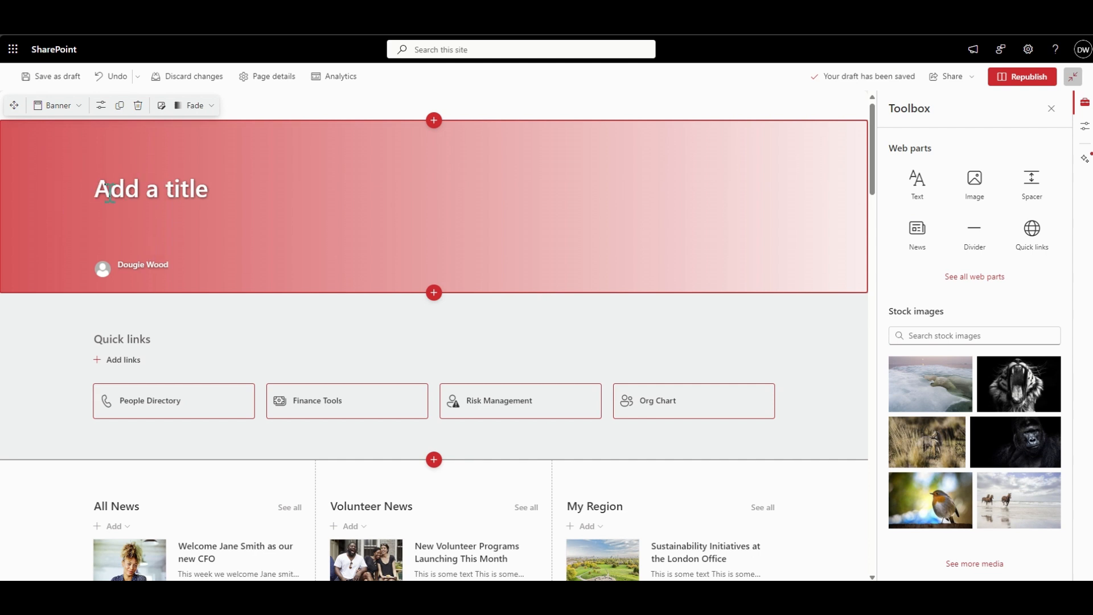
- Try the banner's Author, Image and title, Plain, Color block and Overlap layouts, ending on Fade
click(101, 105)
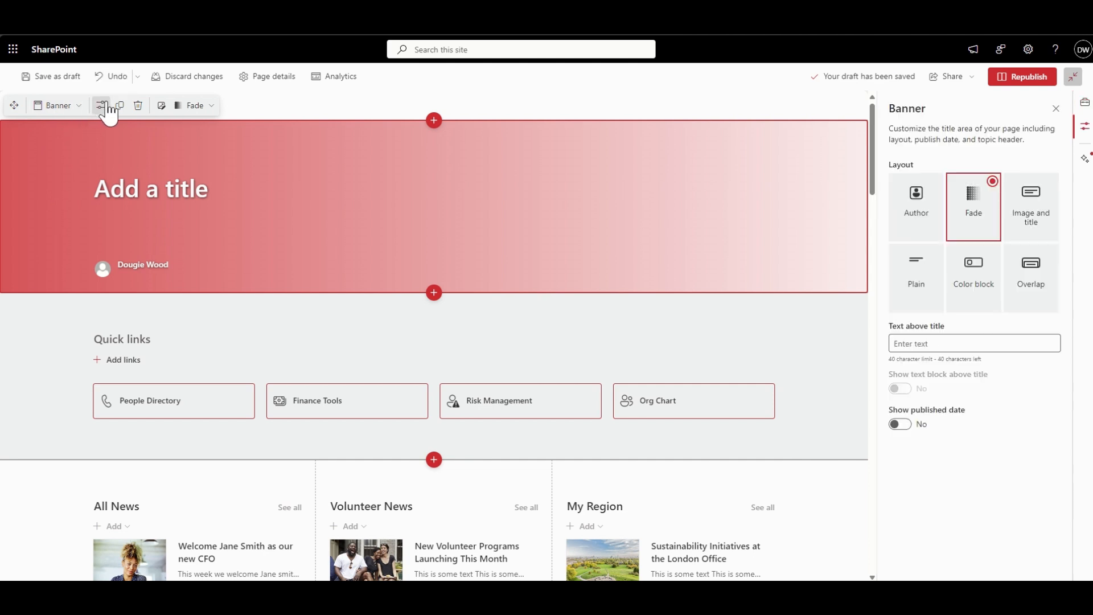
click(924, 217)
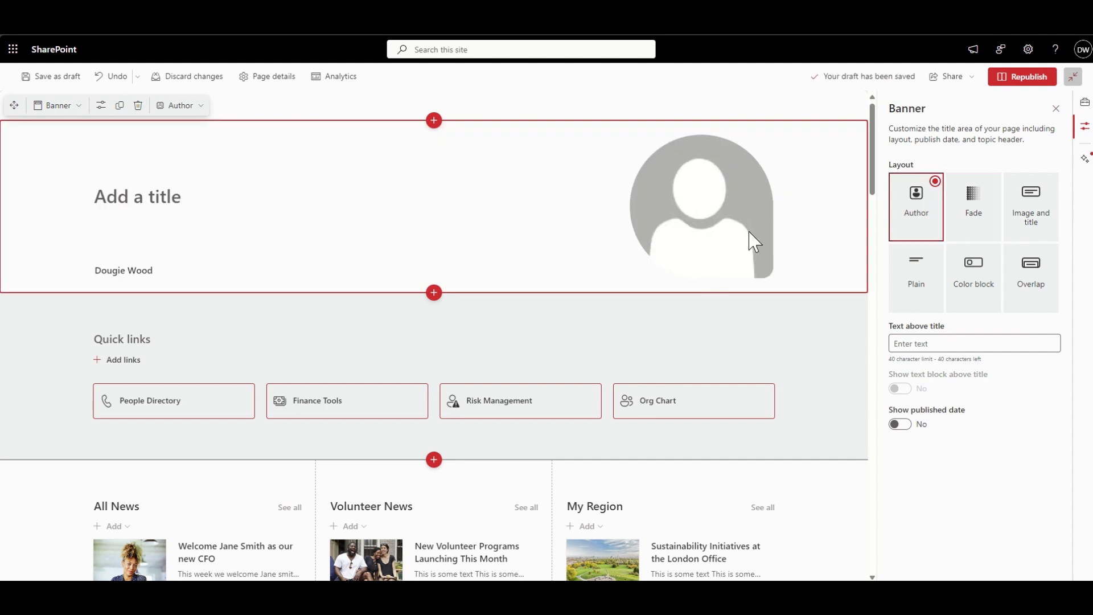
click(984, 218)
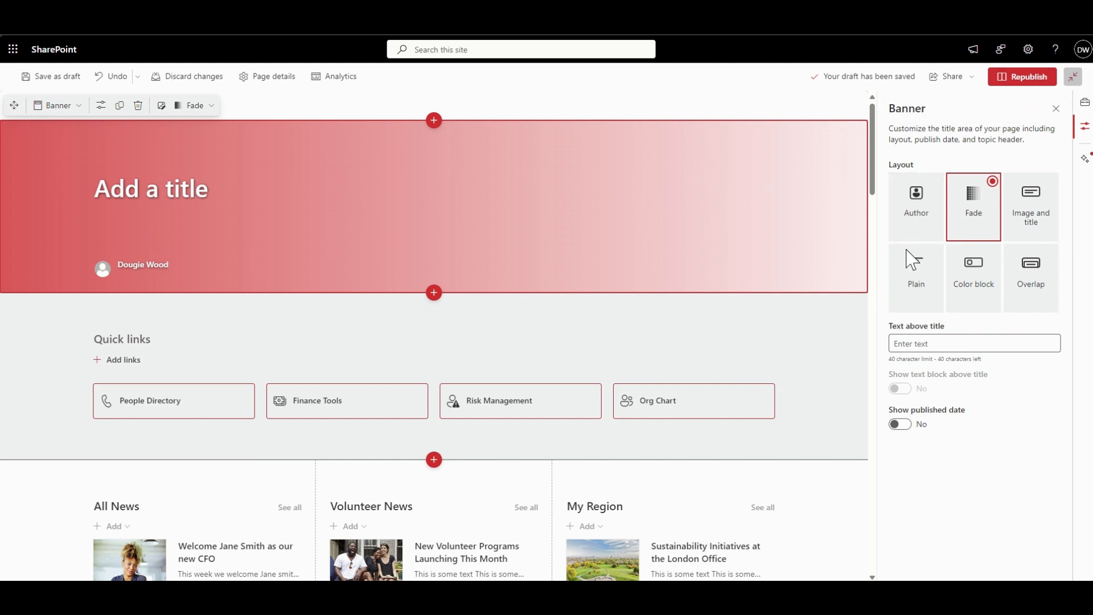
click(1032, 222)
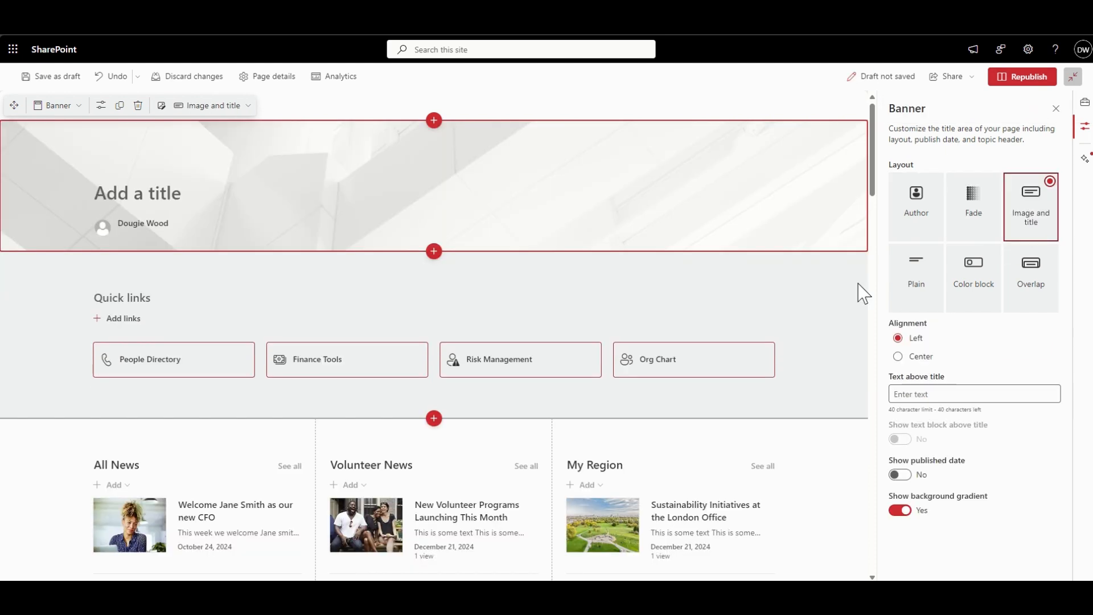
click(923, 288)
click(980, 297)
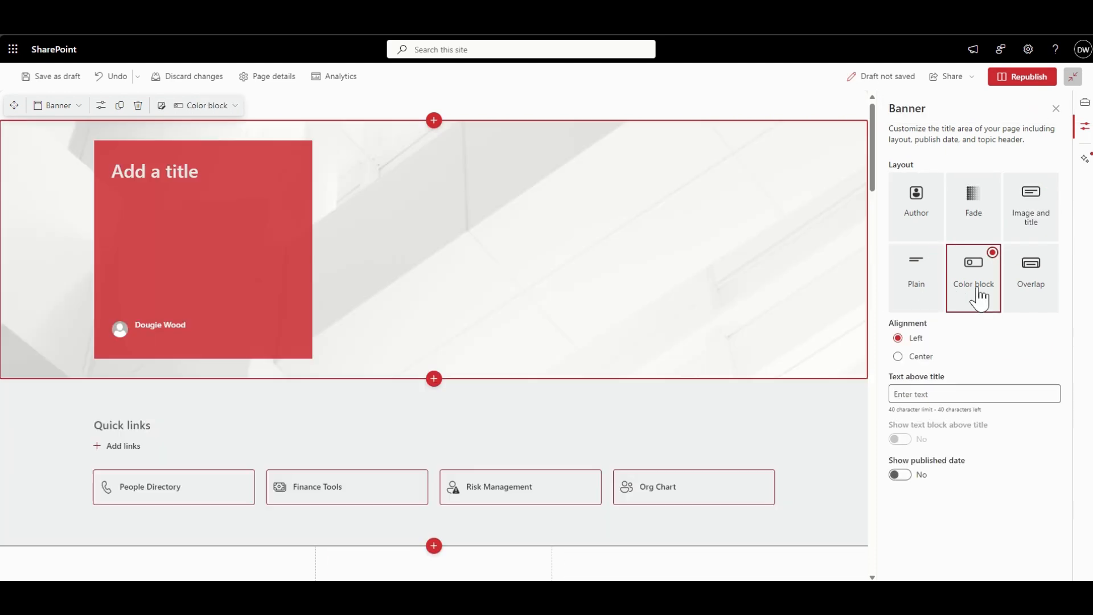
click(1031, 296)
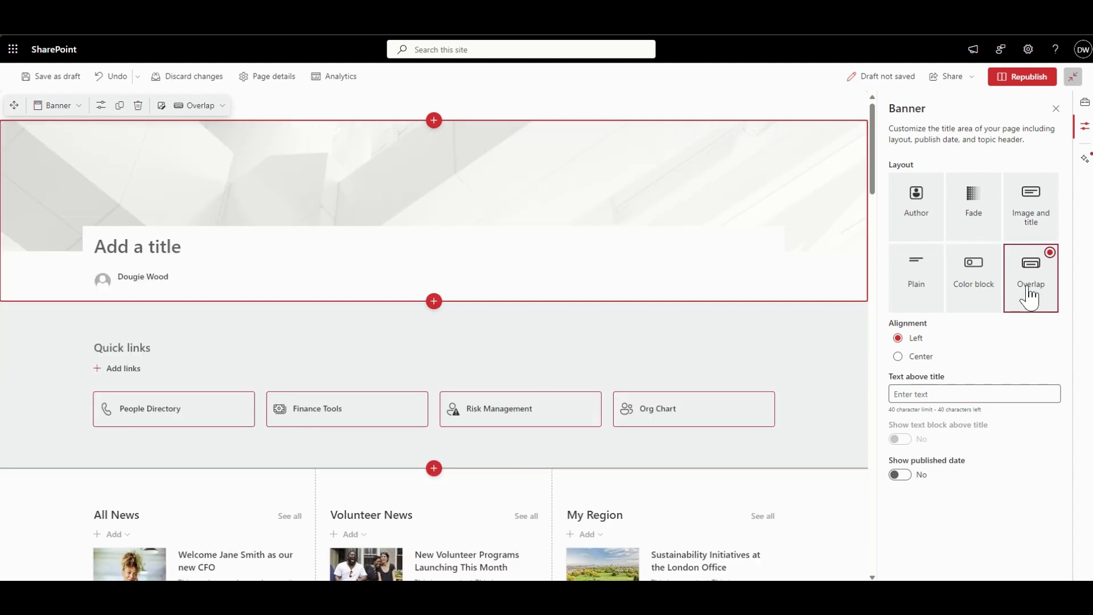
click(974, 219)
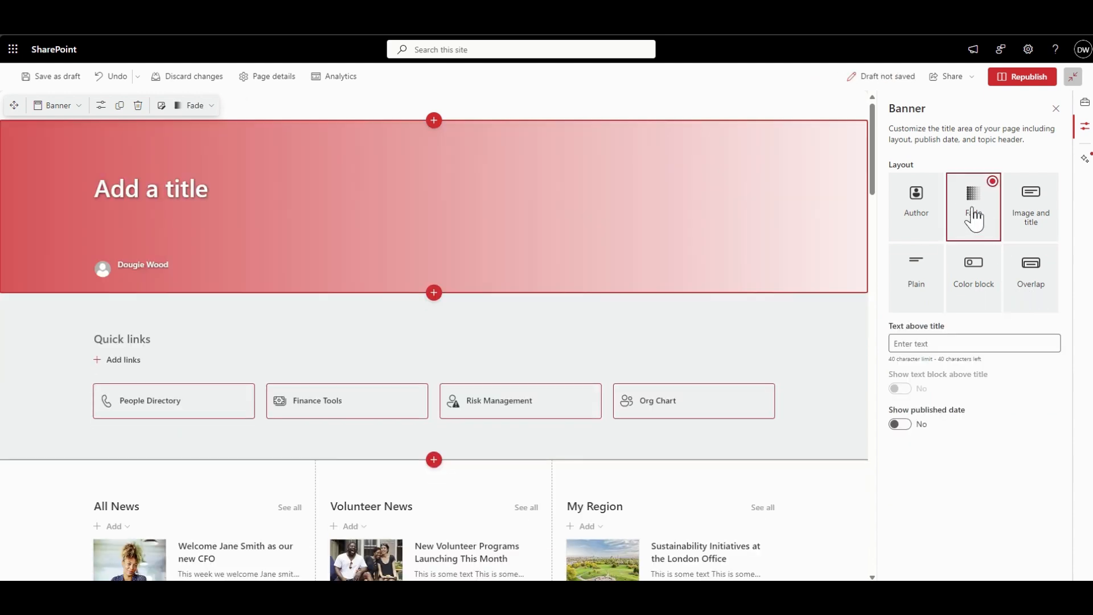
- Set the banner's title to "Welcome to our intranet"
click(190, 191)
text(tHIS)
key(BackSpace)
key(BackSpace)
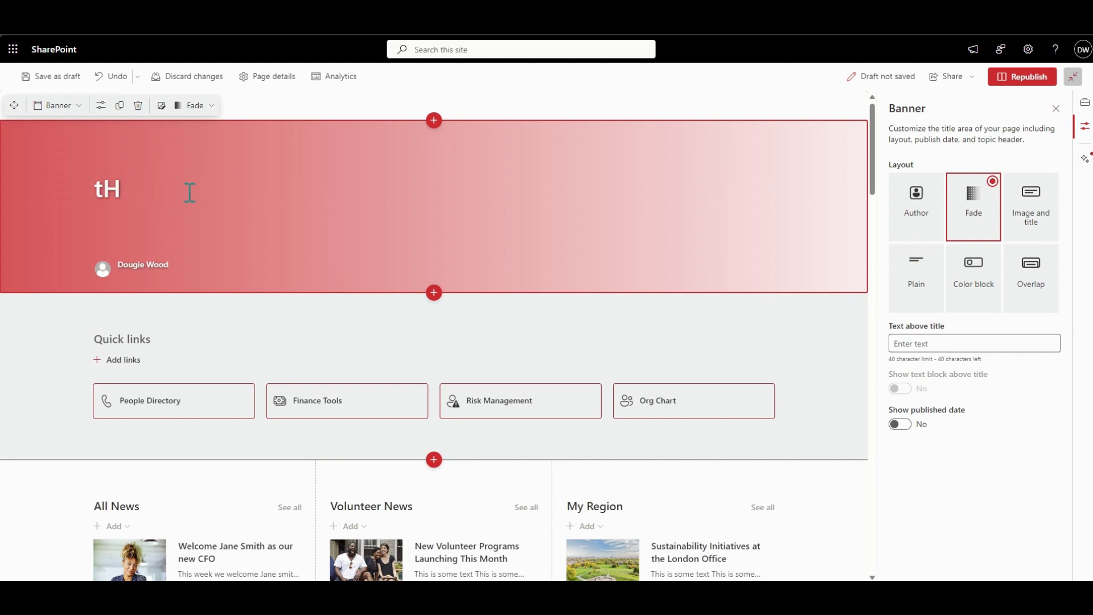
key(BackSpace)
key(BackSpace)
text(Welcome)
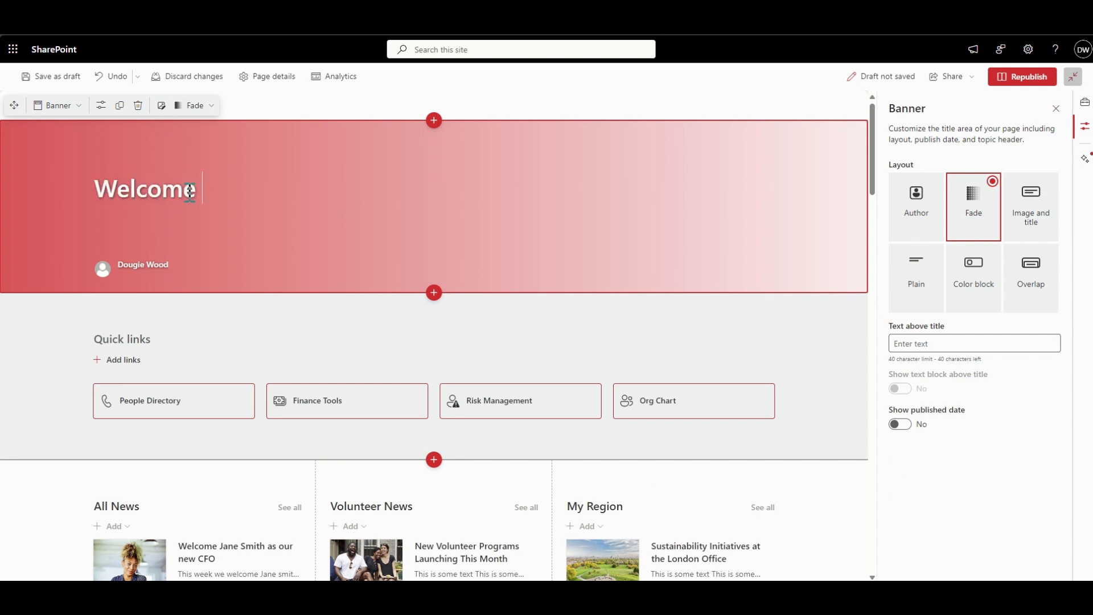
text( to our intranet)
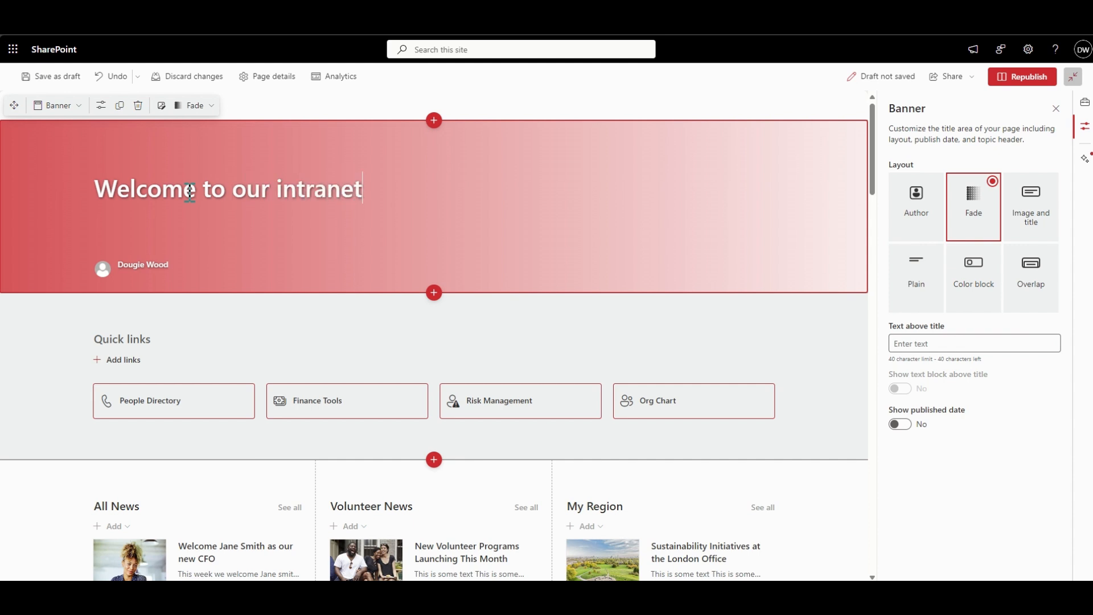
- Search the stock images for "office" and insert the photo of a seated row of people holding papers as the banner background
click(165, 110)
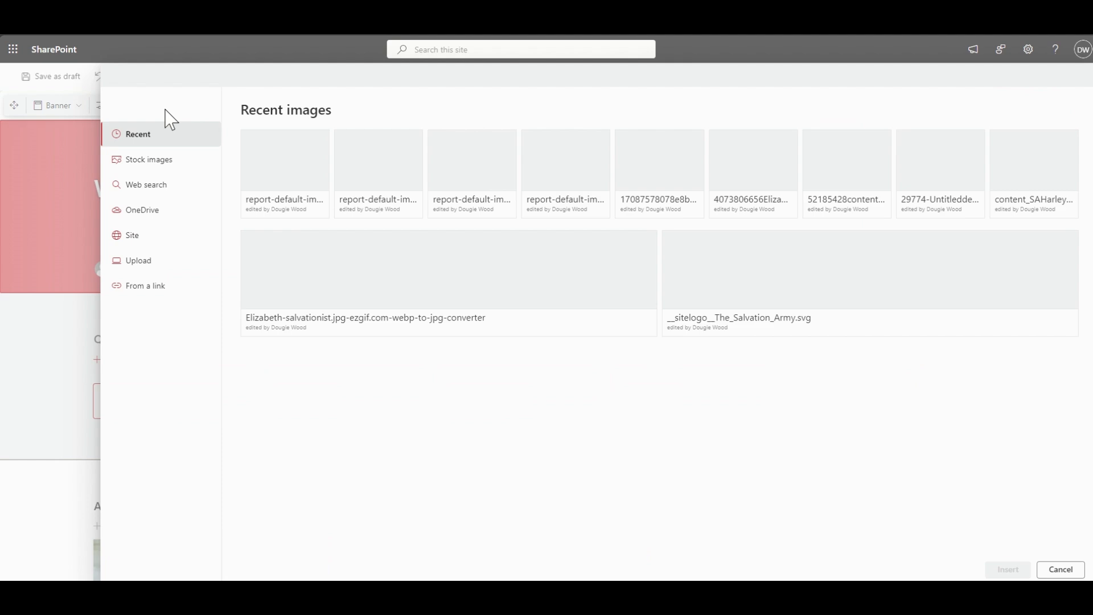
click(165, 167)
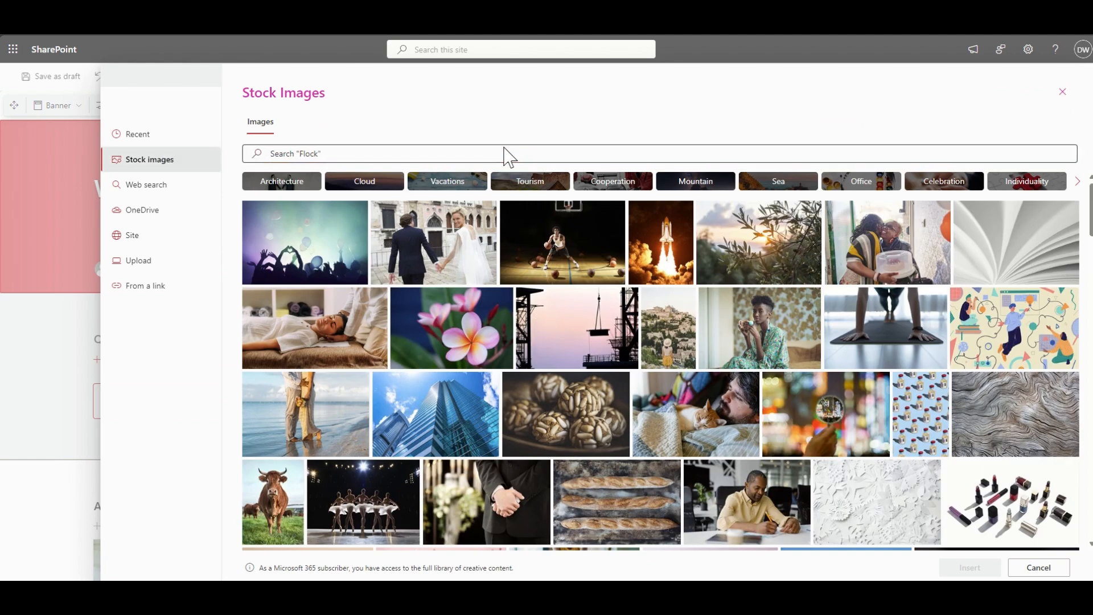
click(488, 153)
text(office)
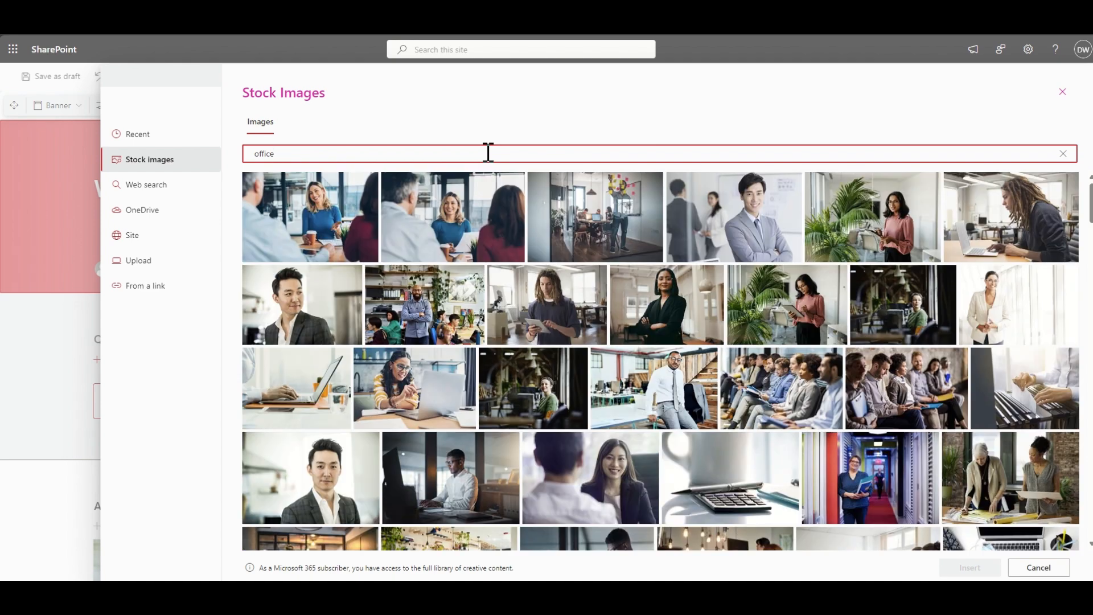
click(902, 409)
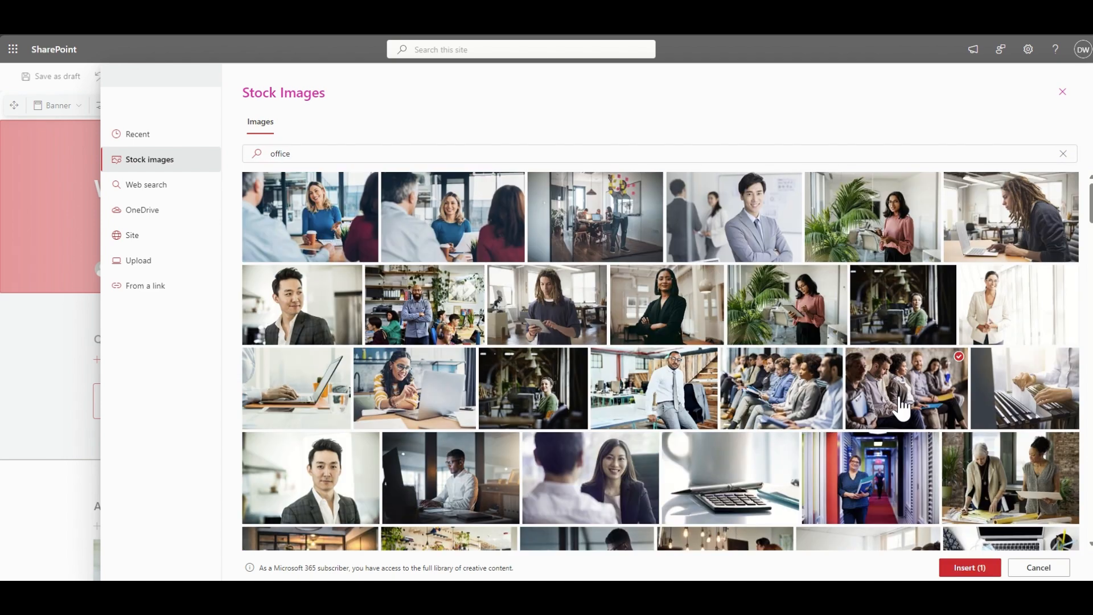
click(970, 568)
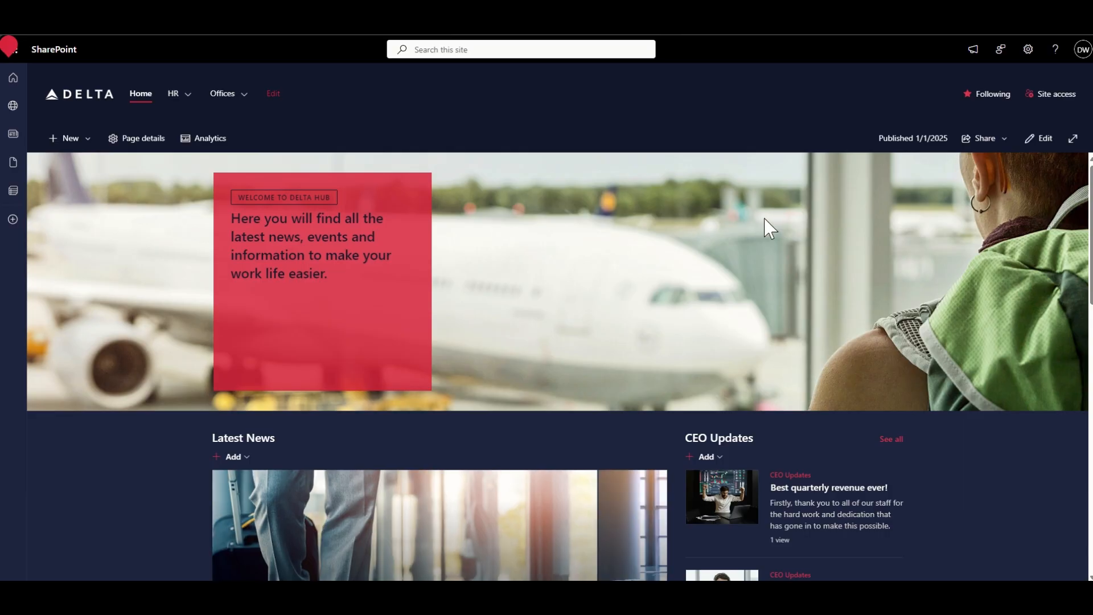
- Put the Delta home page into edit mode and delete the empty full-width section above Useful Links and Upcoming Events
click(1037, 145)
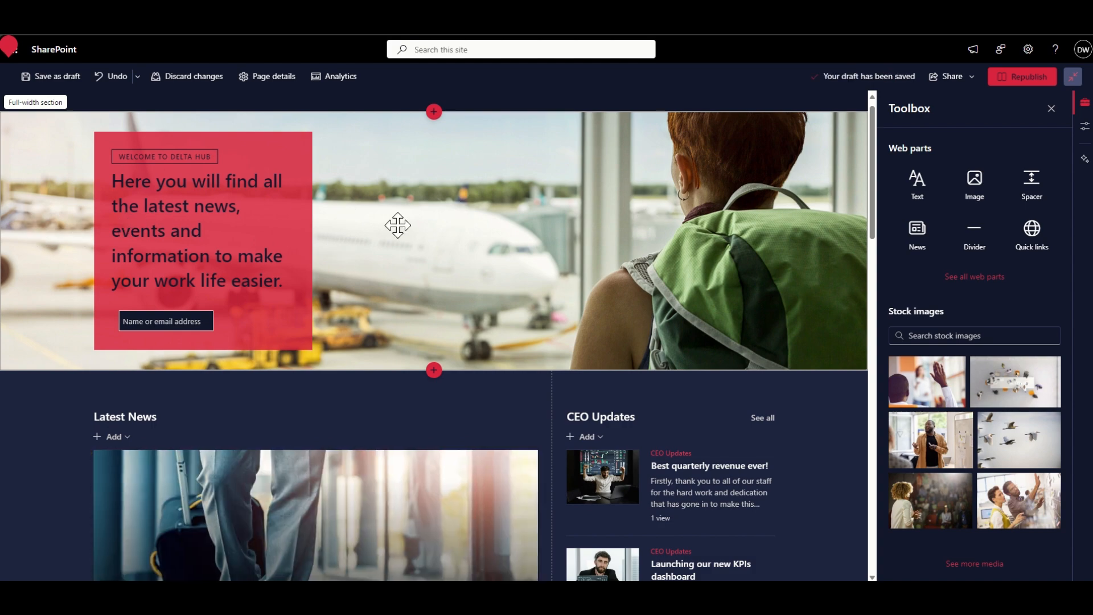
scroll(517, 228, down, 1)
scroll(517, 227, down, 4)
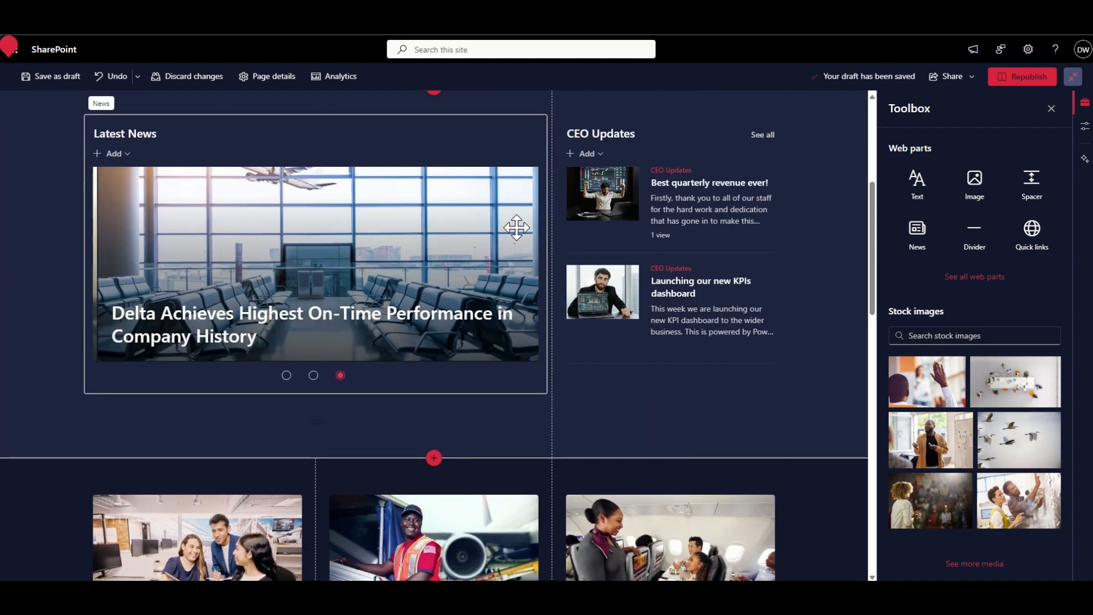
scroll(36, 181, up, 1)
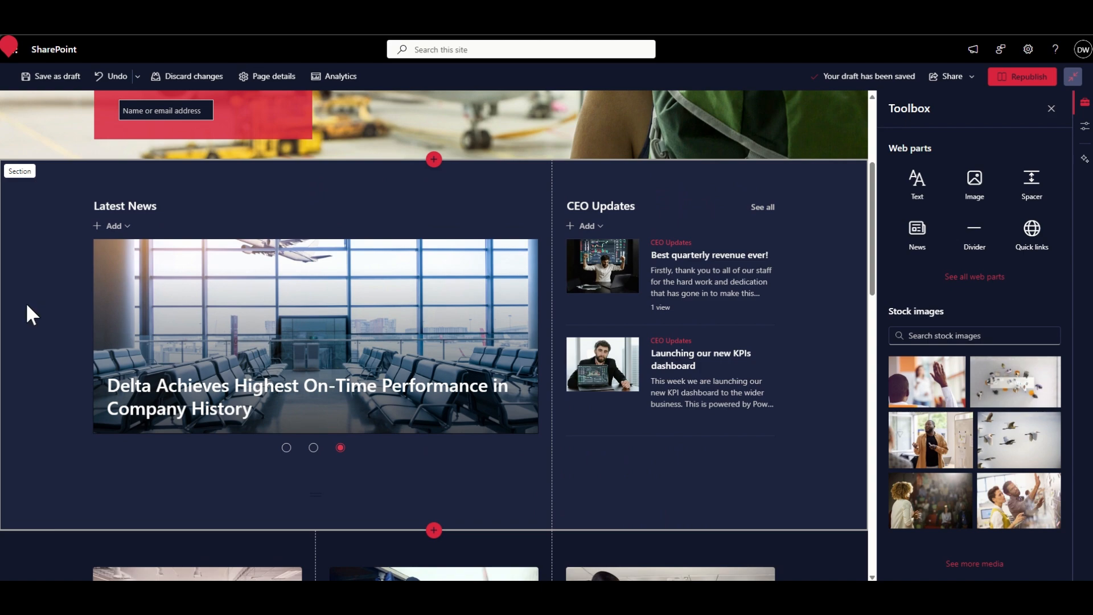
scroll(29, 313, down, 6)
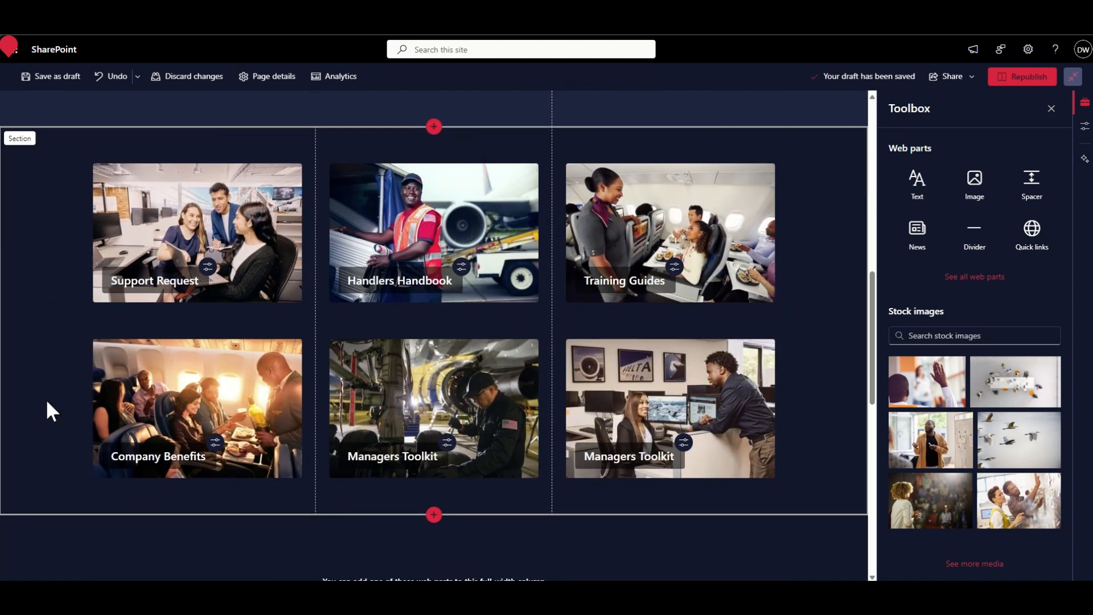
scroll(46, 404, down, 4)
scroll(46, 402, down, 2)
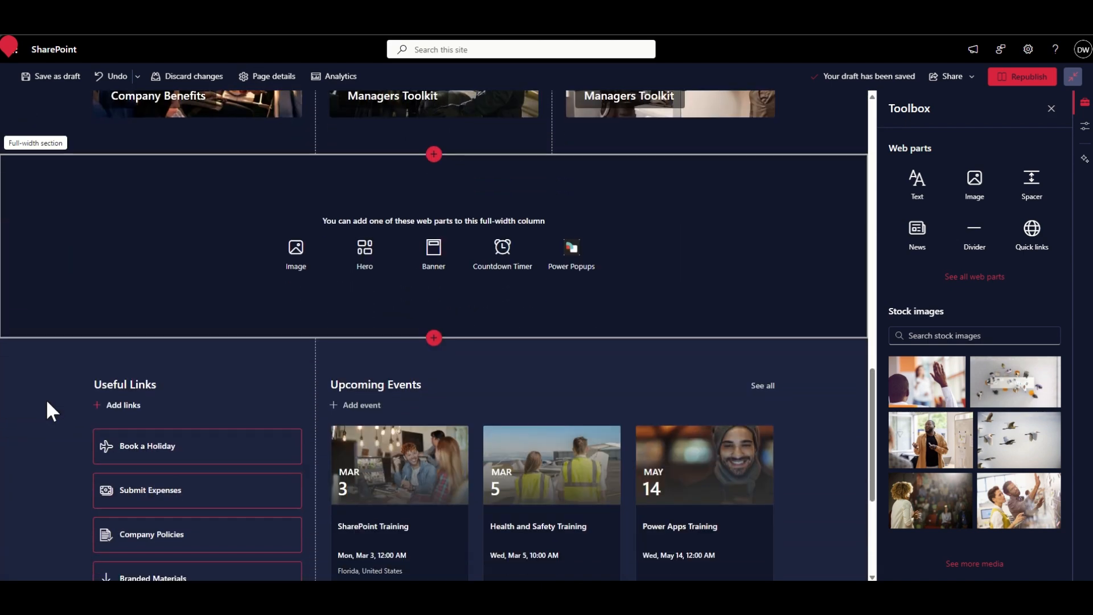
click(90, 196)
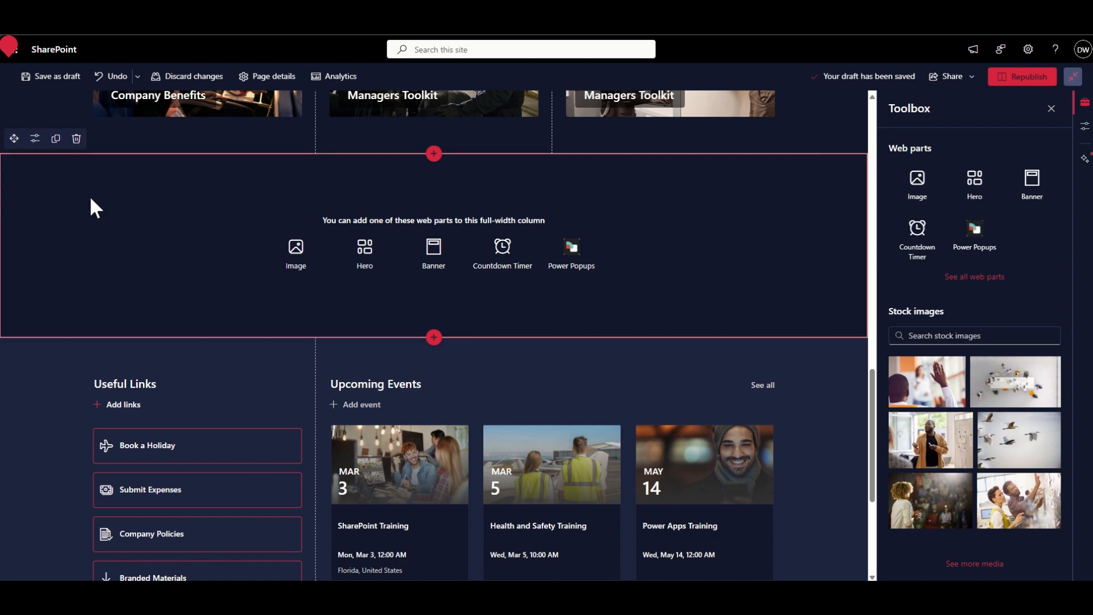
click(77, 140)
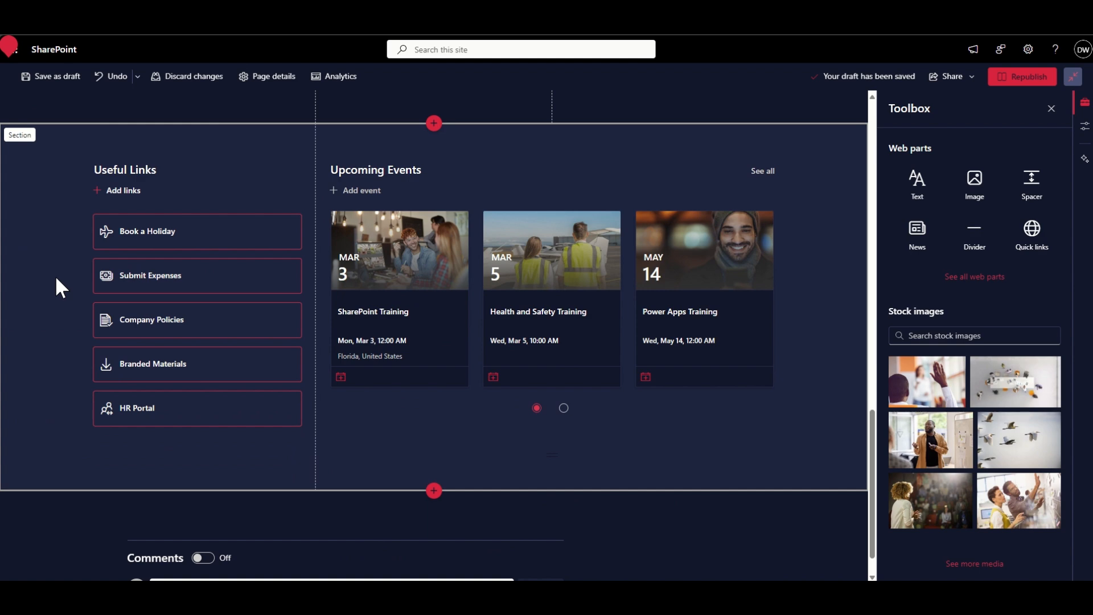
- Try shading and gradient backgrounds on the Useful Links and Upcoming Events section, ending on Light blue fading to green
scroll(56, 286, up, 1)
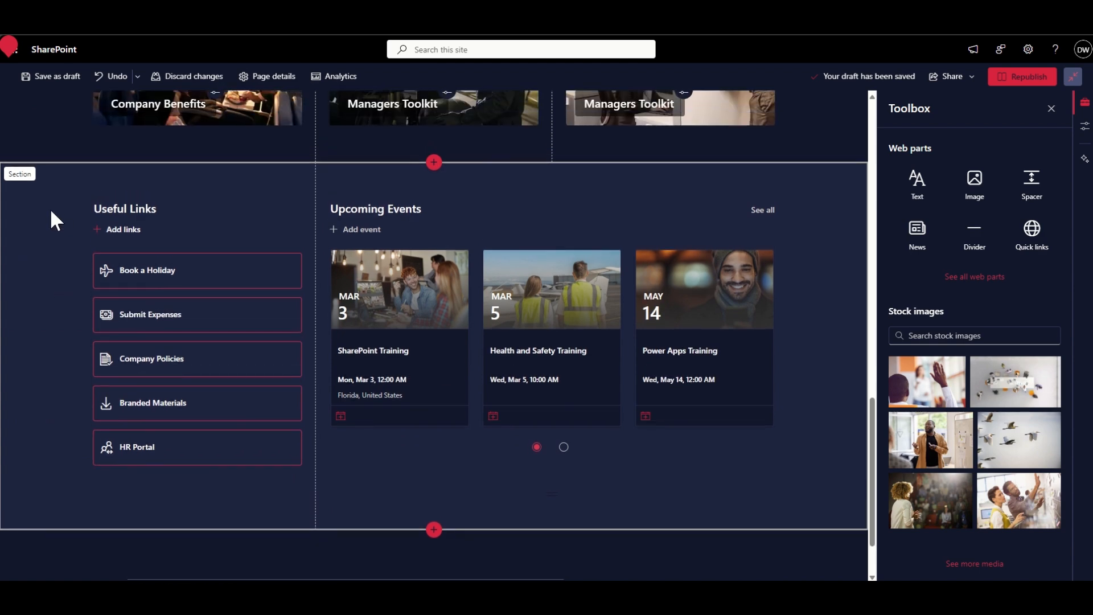
click(50, 209)
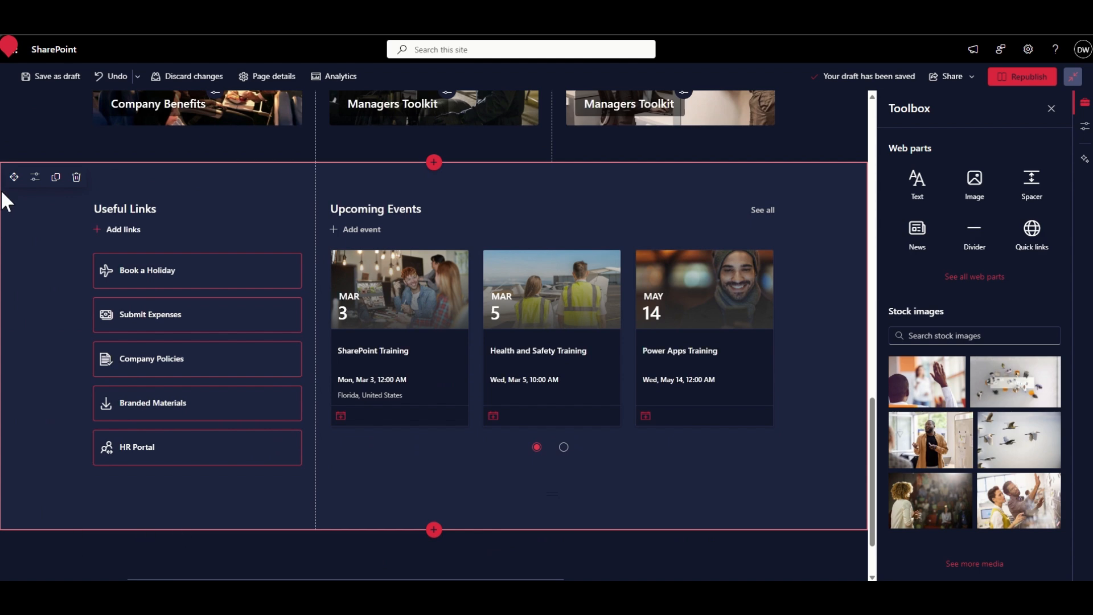
click(34, 178)
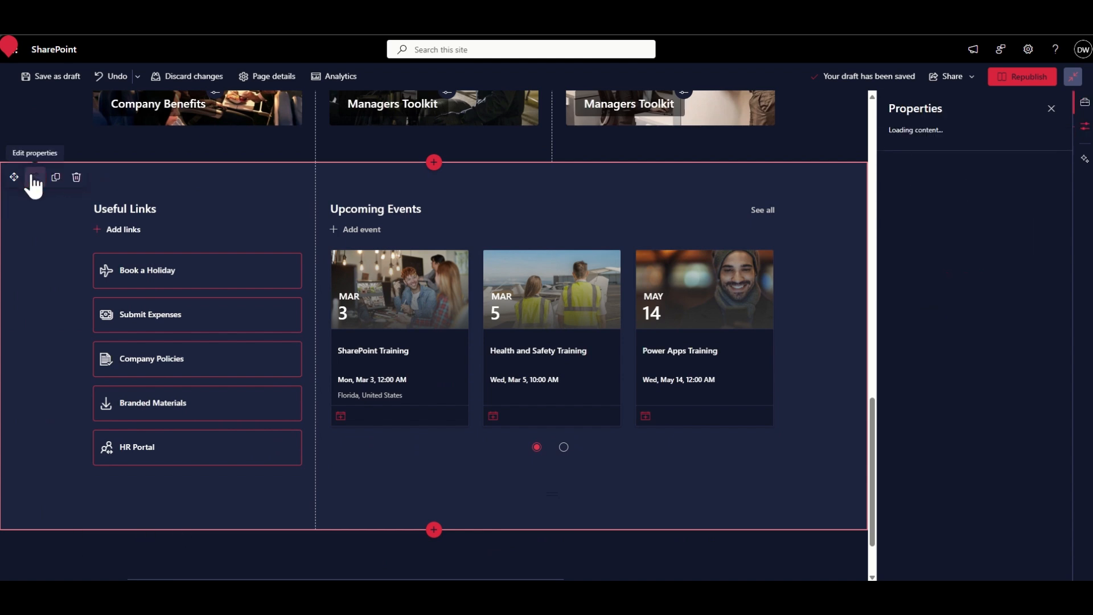
scroll(991, 331, down, 1)
scroll(984, 376, down, 1)
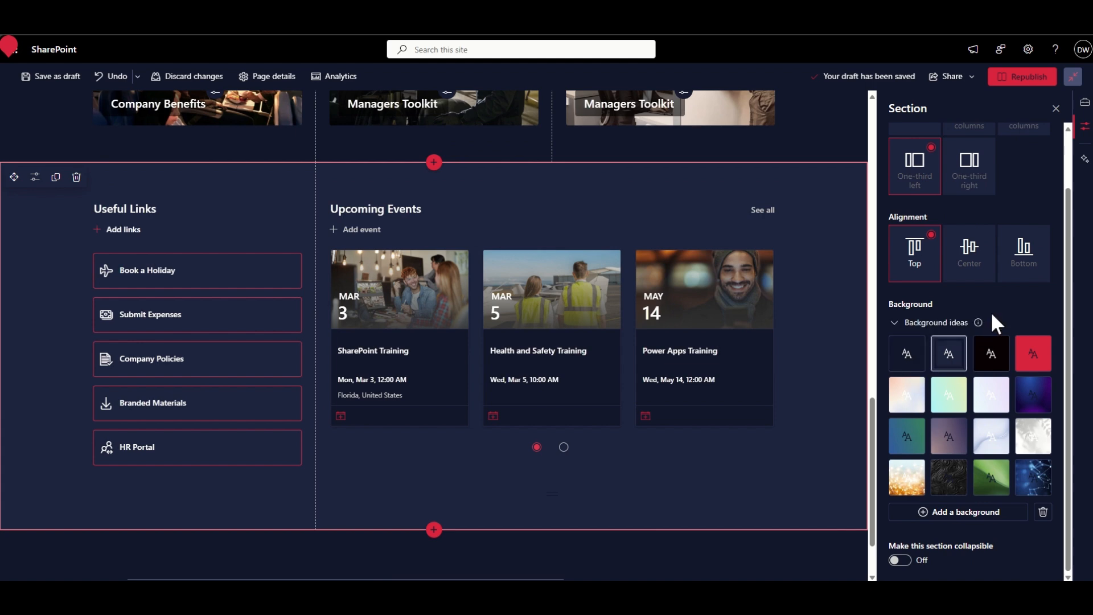
click(907, 357)
click(944, 356)
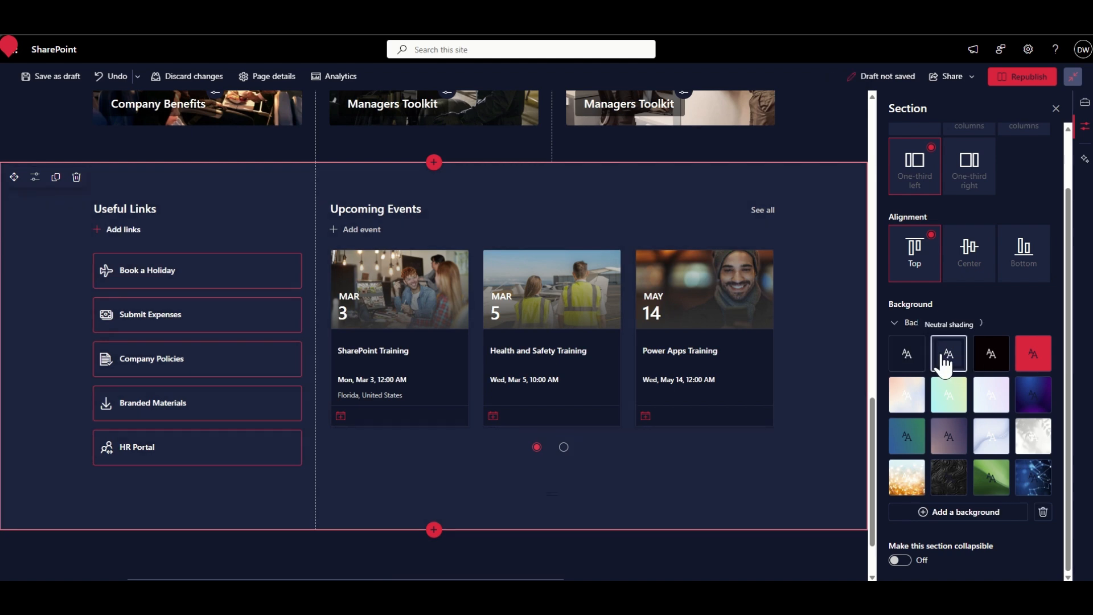
click(994, 356)
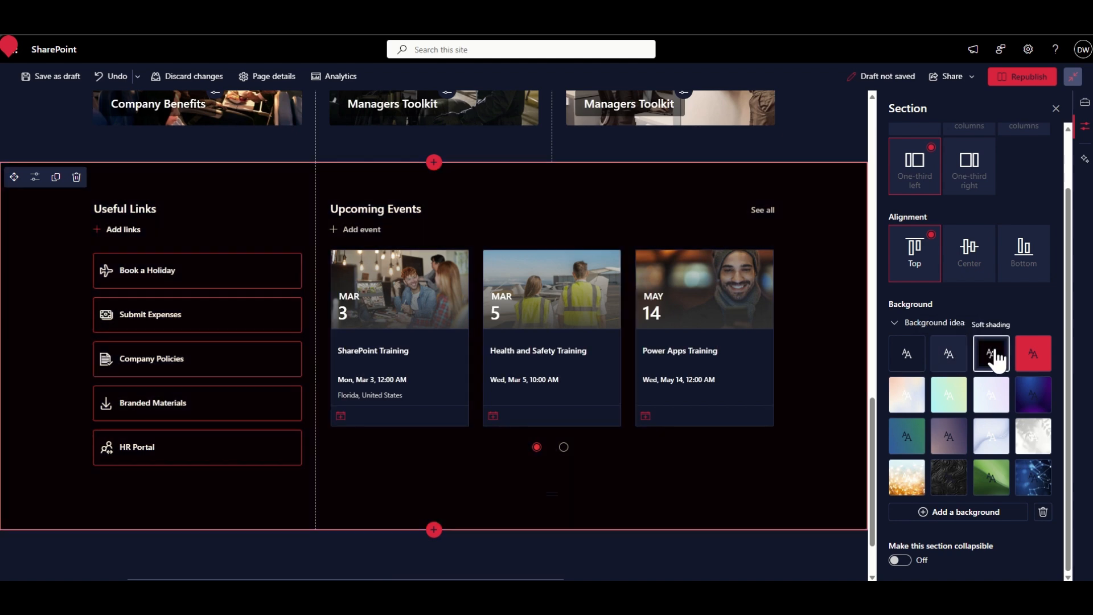
click(1030, 356)
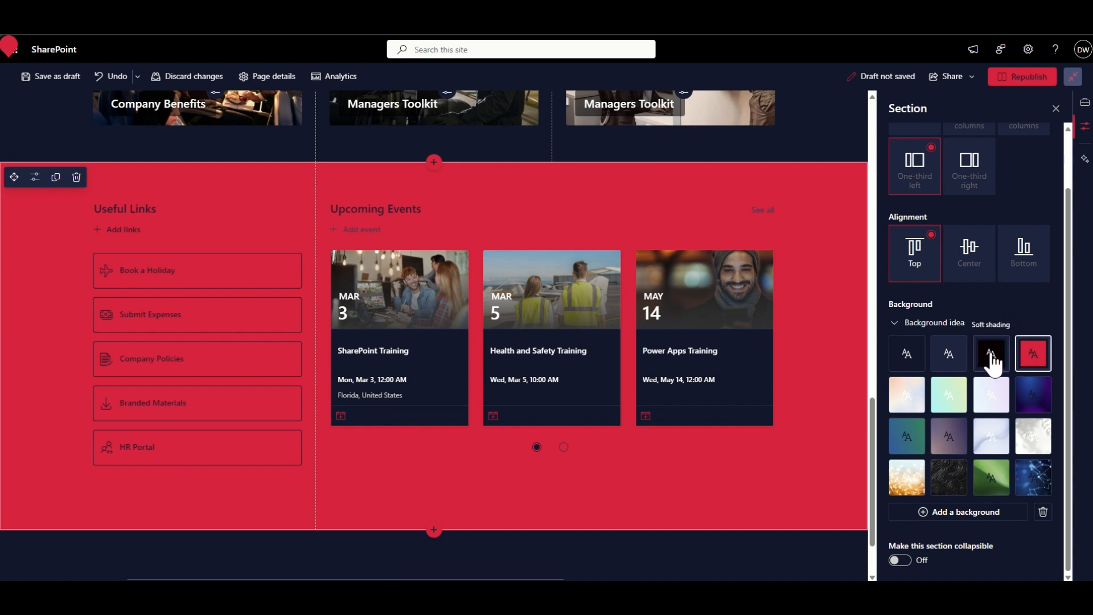
click(946, 356)
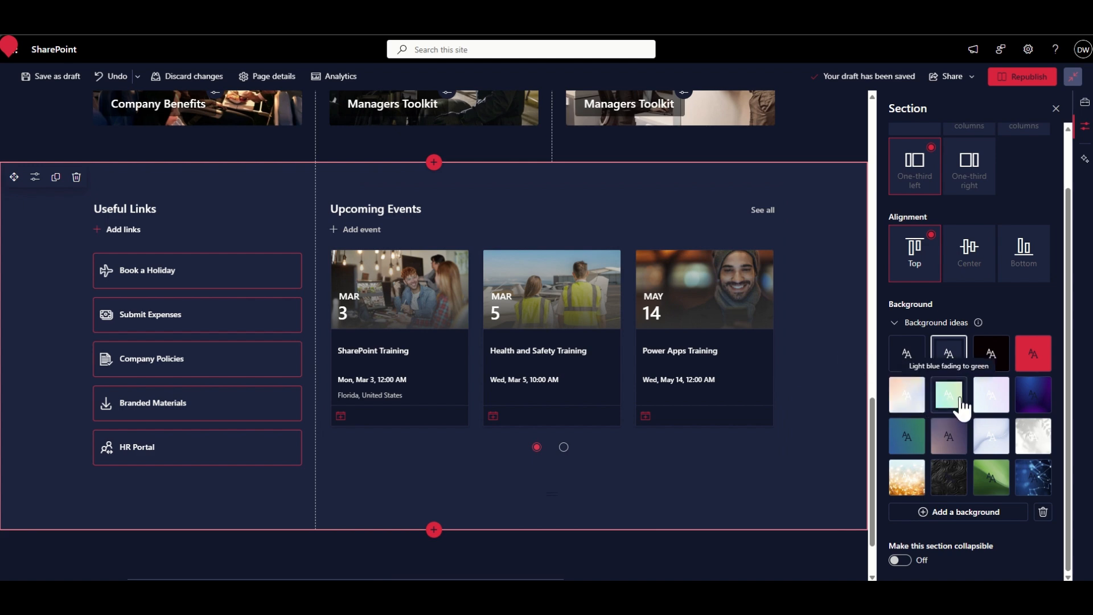
click(917, 408)
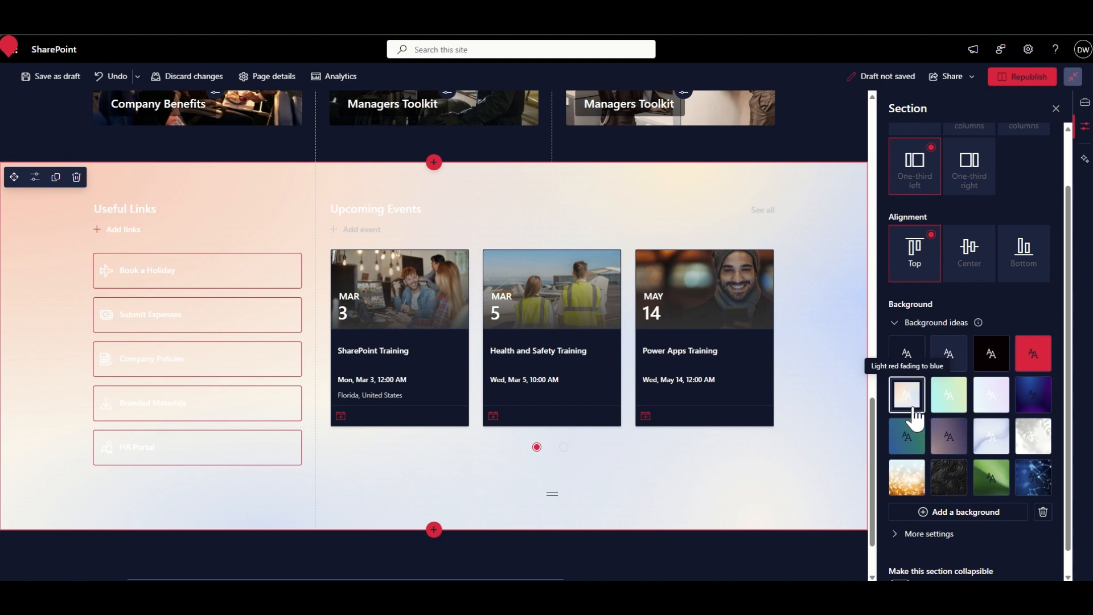
click(955, 405)
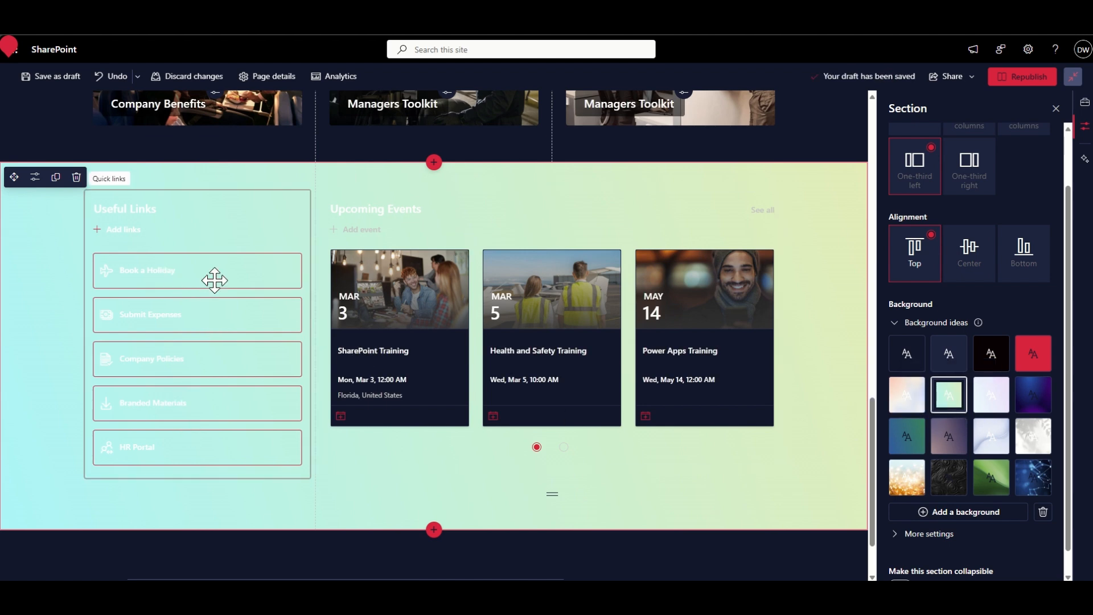
- Try the No outline and Outline button appearances for the Useful Links quick links, ending on Fill color
click(231, 219)
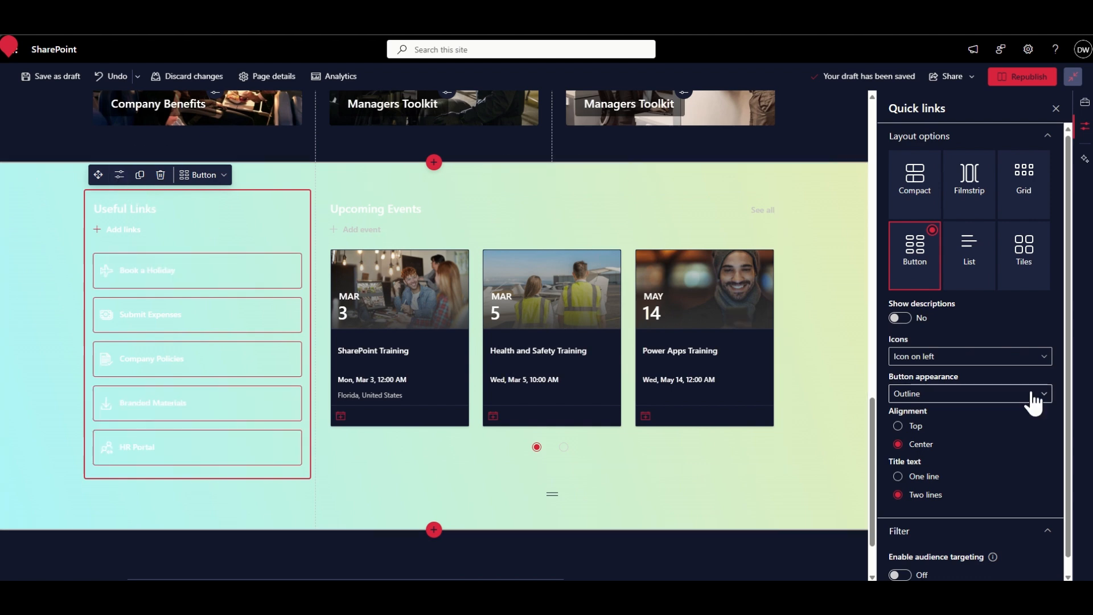
scroll(1016, 422, down, 1)
scroll(1016, 421, up, 1)
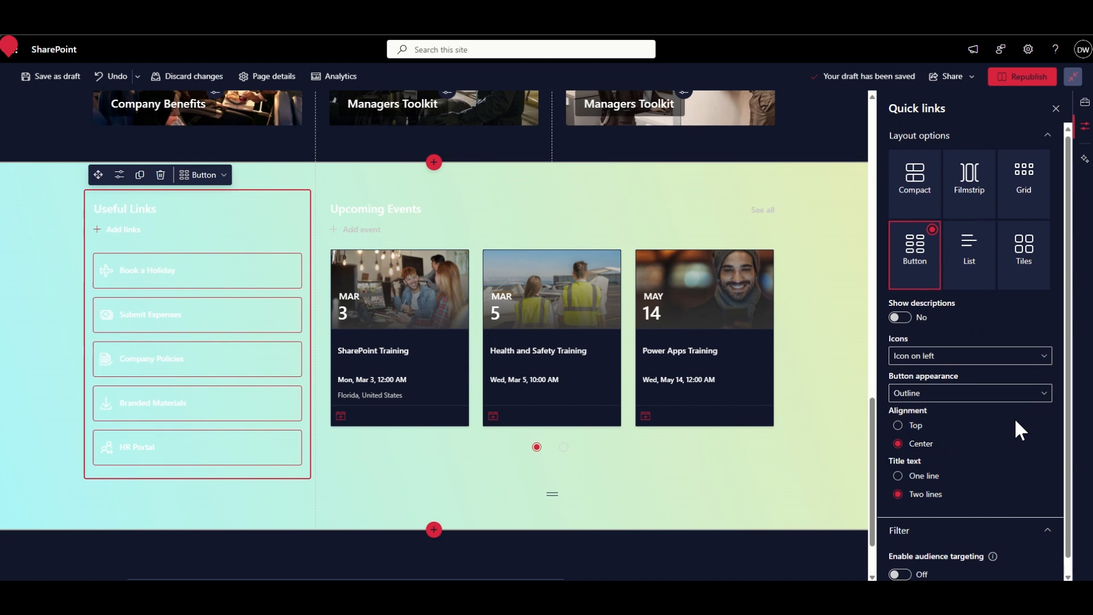
click(966, 408)
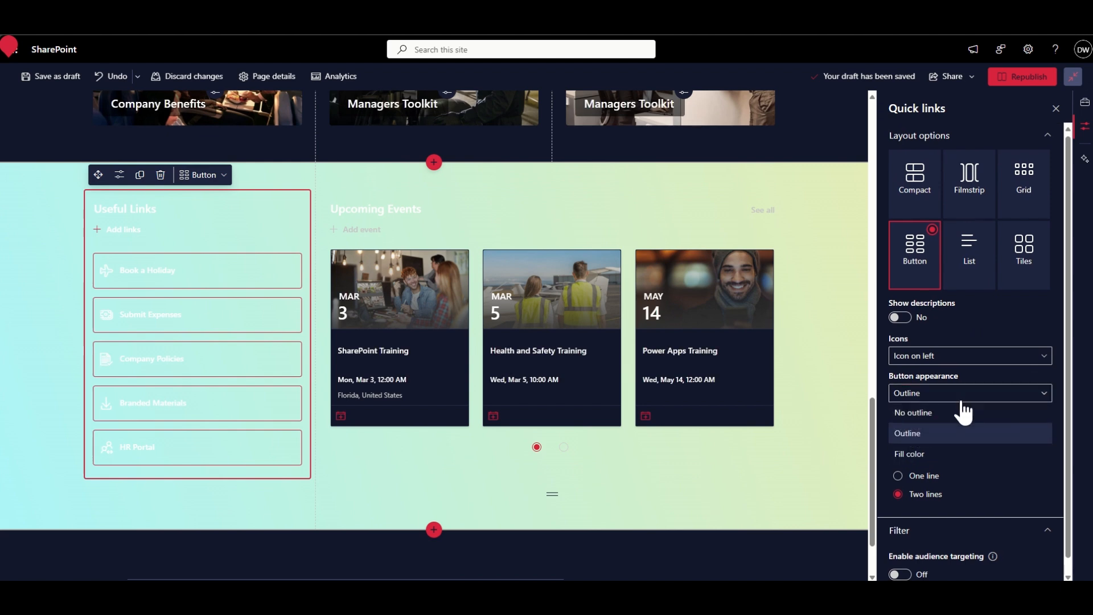
click(968, 416)
click(961, 399)
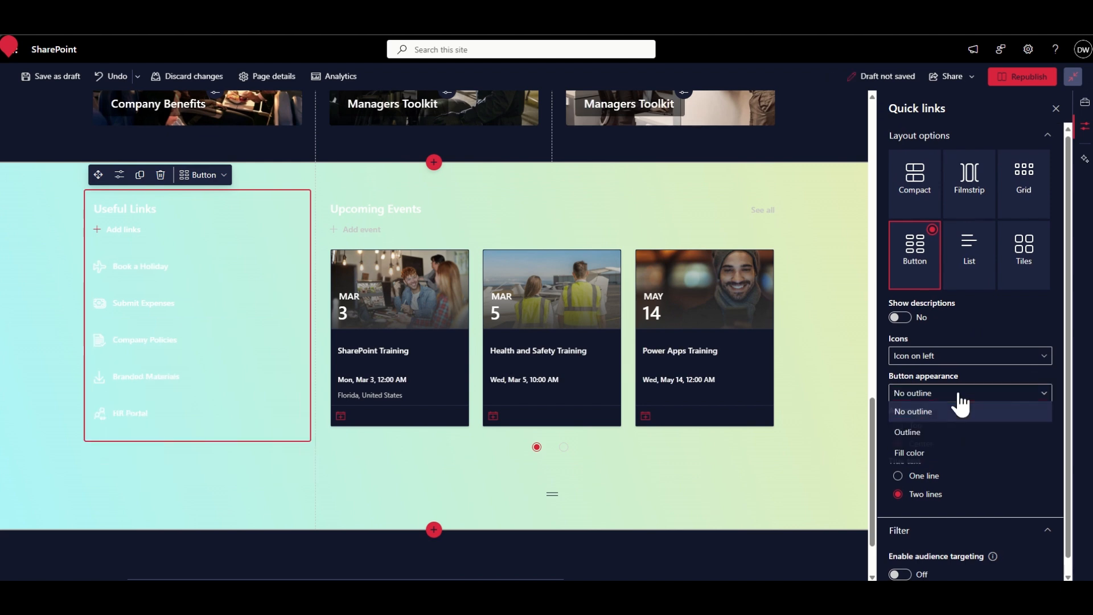
click(956, 438)
click(937, 402)
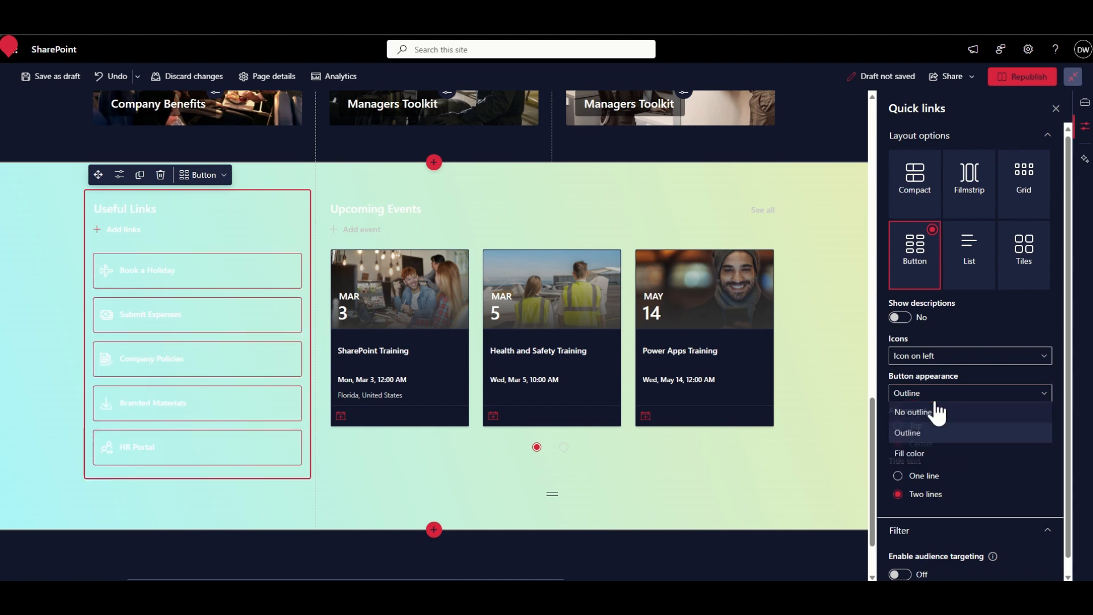
click(935, 455)
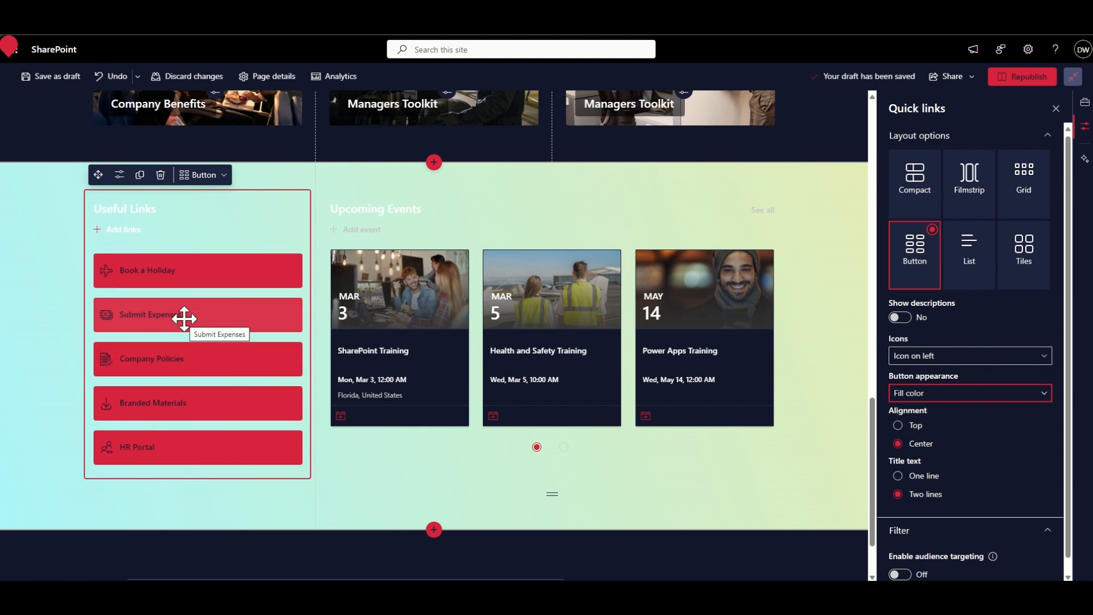
- Try the purple, green and tan gradient backgrounds on the Useful Links and Upcoming Events section, ending on Neutral shading
click(46, 283)
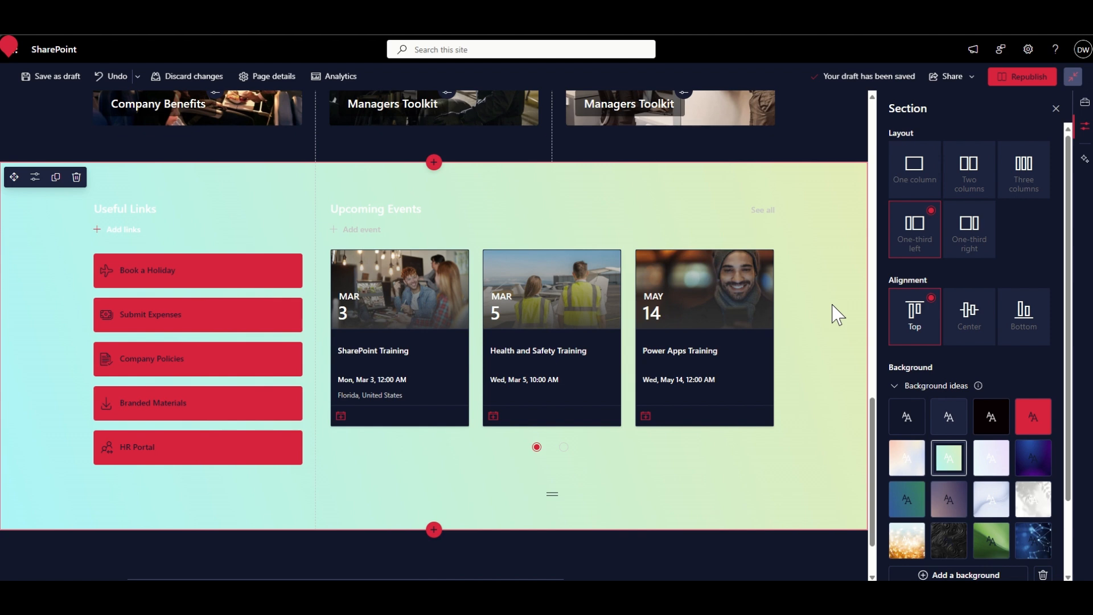
click(993, 461)
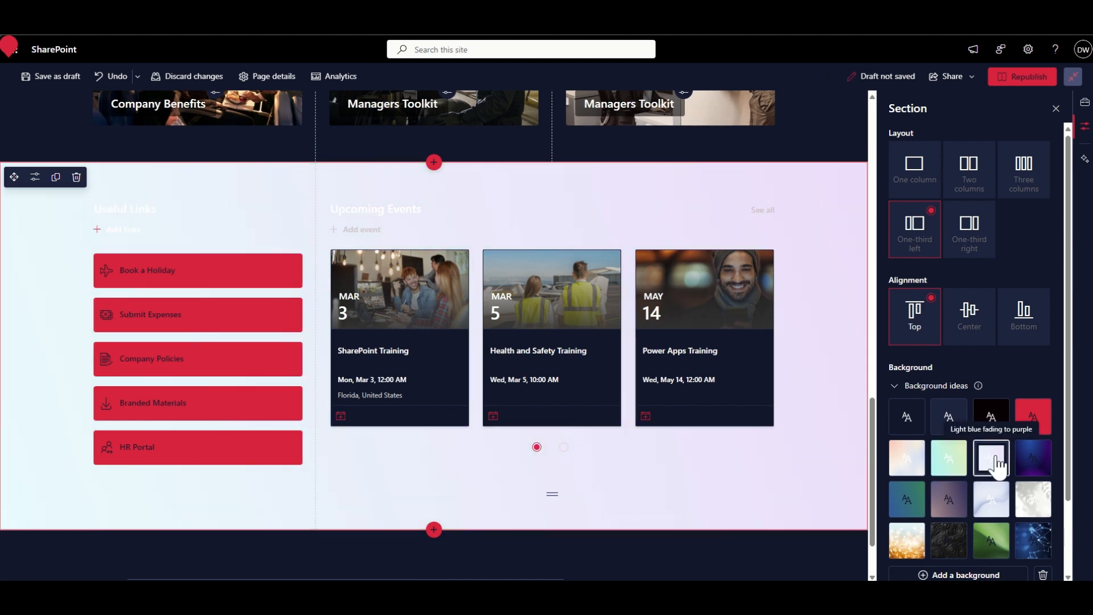
click(1029, 462)
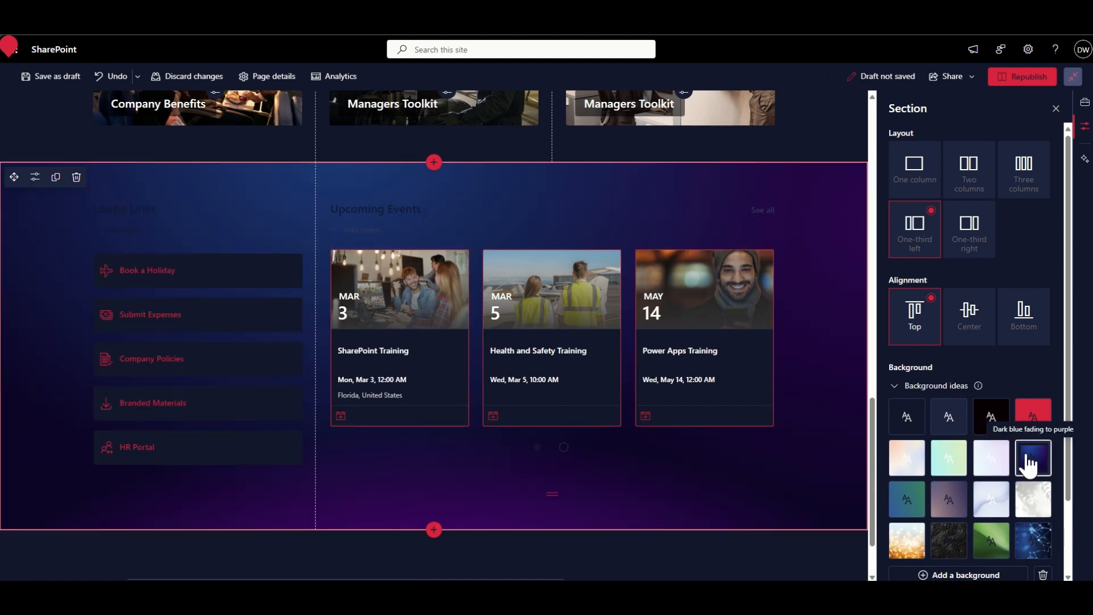
click(907, 506)
click(949, 505)
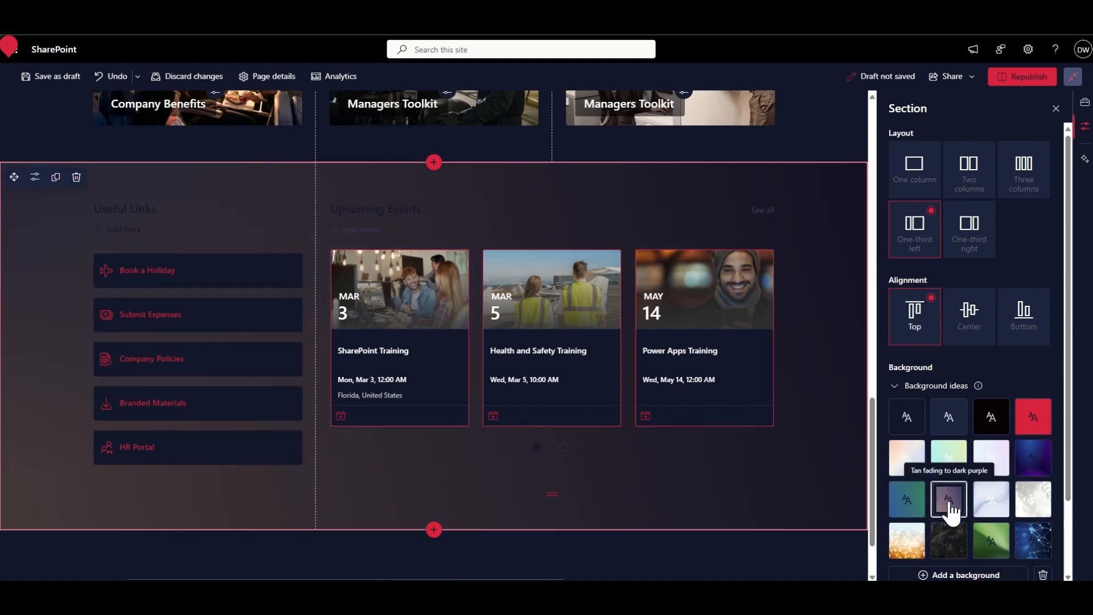
scroll(951, 510, down, 2)
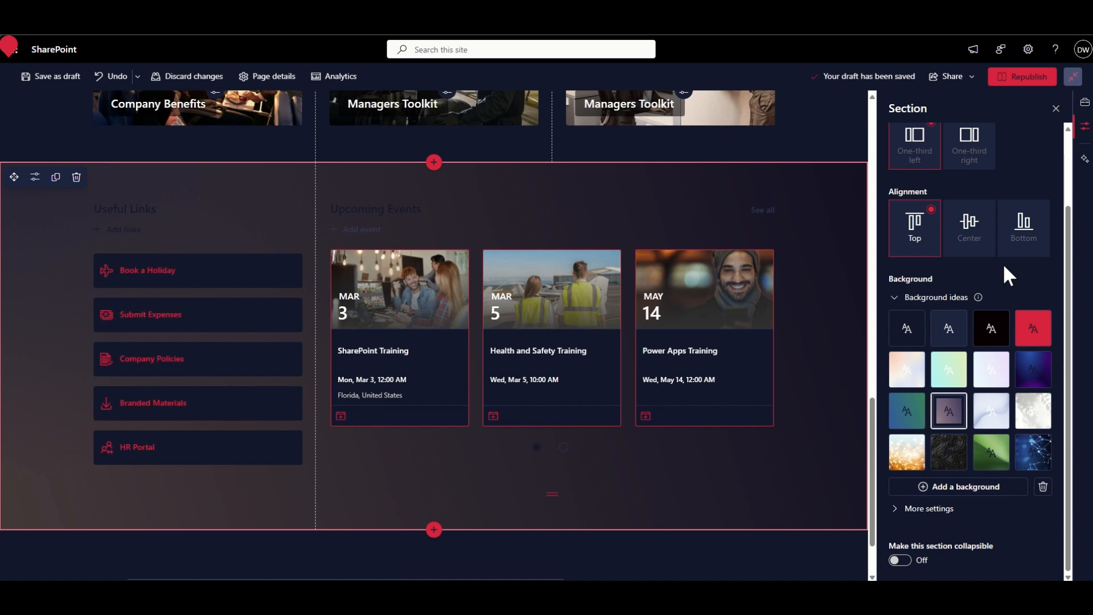
click(948, 329)
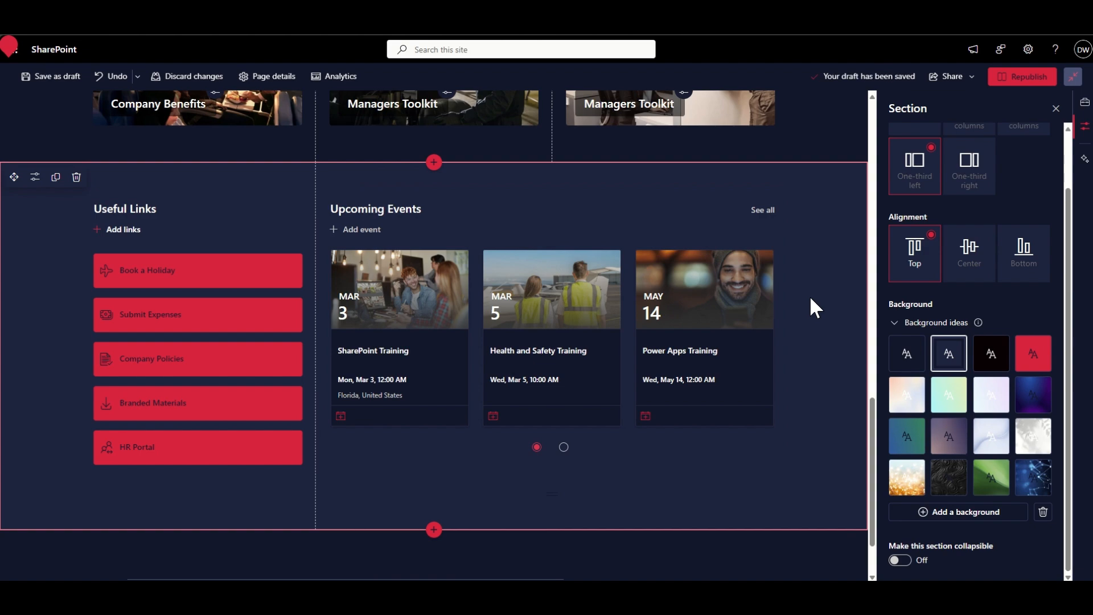
- Review how the section backgrounds alternate down the Delta home page, from the banner and news through the image tiles to Useful Links
scroll(810, 296, up, 10)
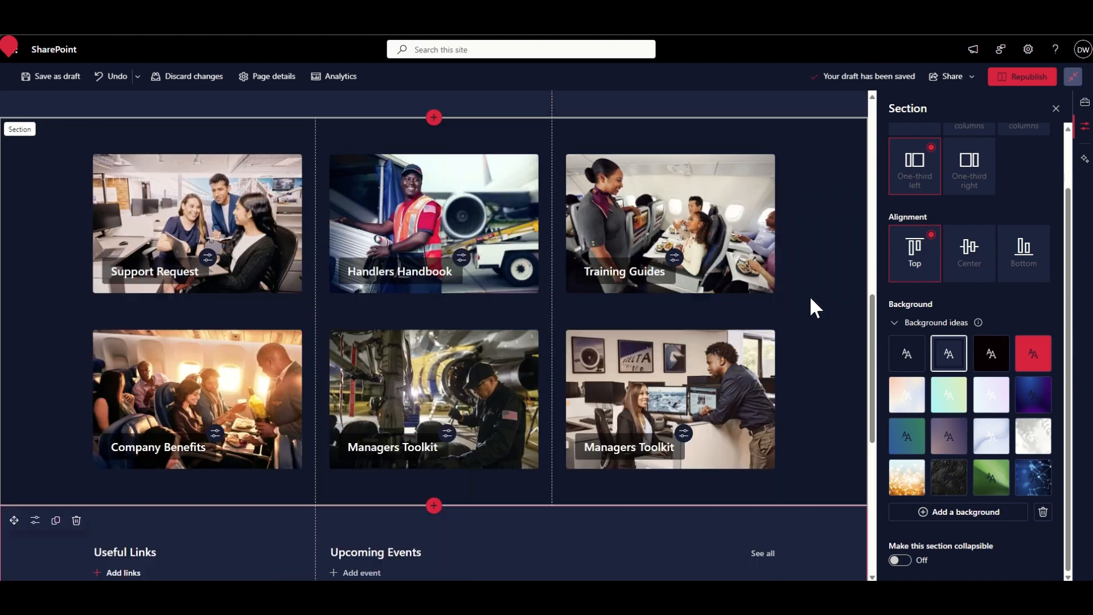
scroll(810, 296, up, 5)
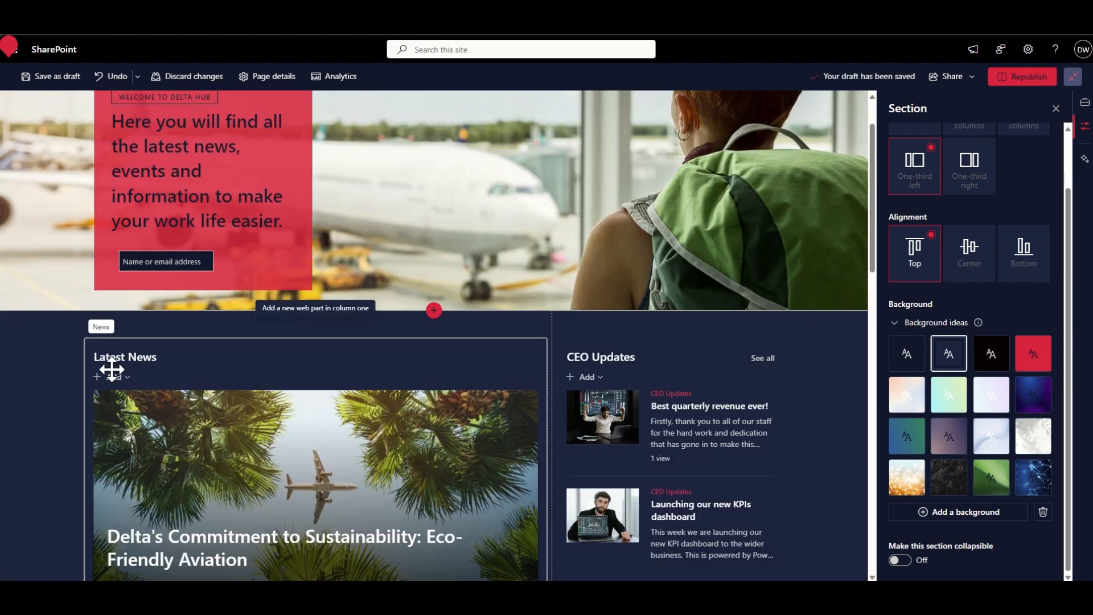
scroll(51, 381, down, 2)
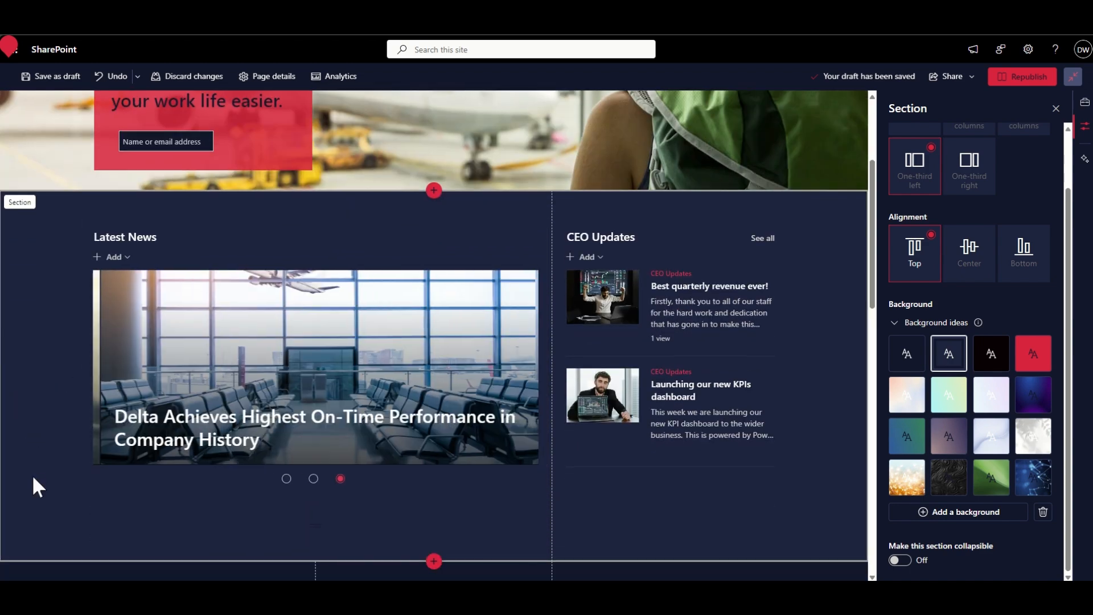
scroll(33, 478, up, 3)
scroll(33, 478, down, 2)
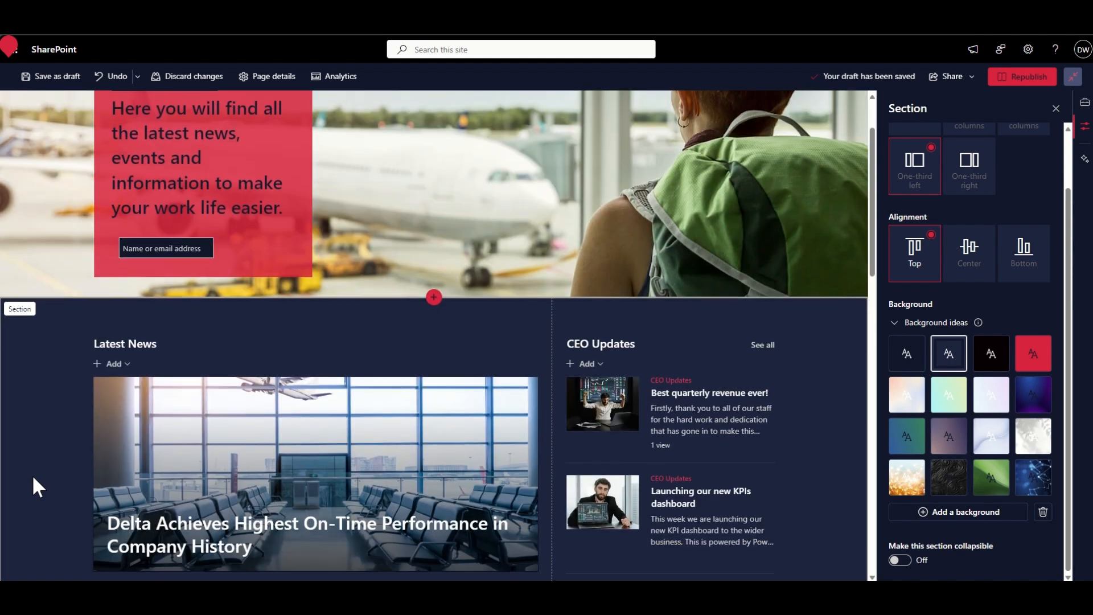
scroll(33, 477, down, 2)
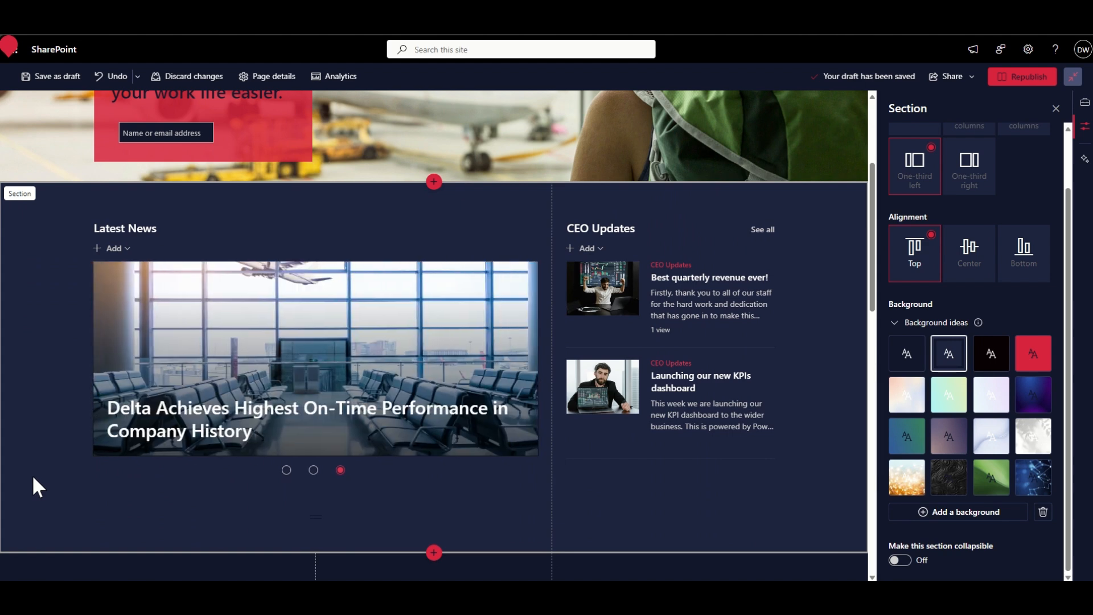
scroll(37, 256, down, 1)
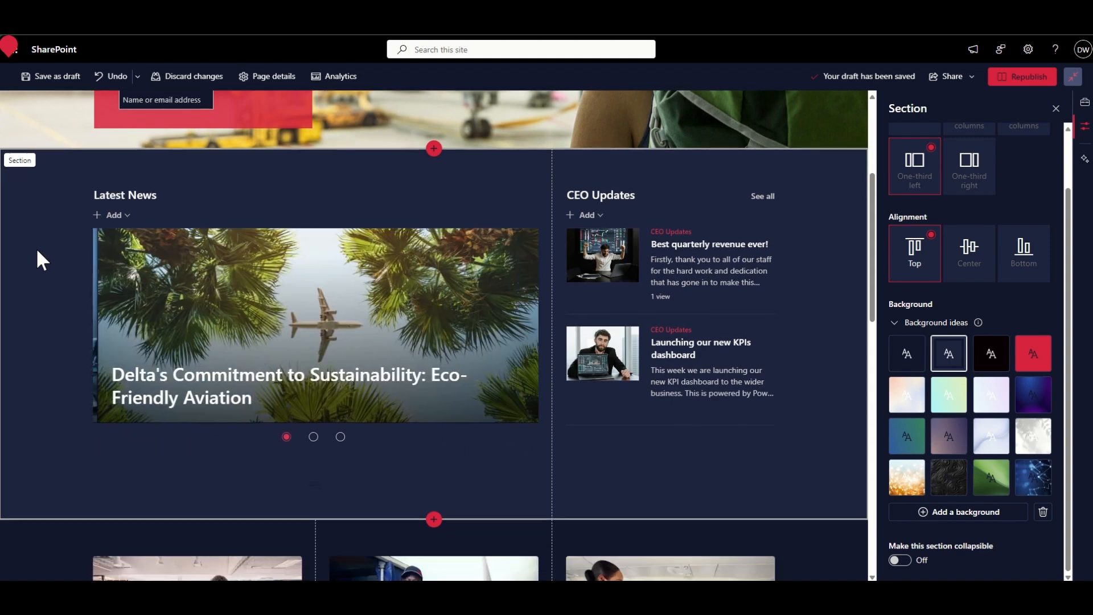
scroll(36, 251, down, 1)
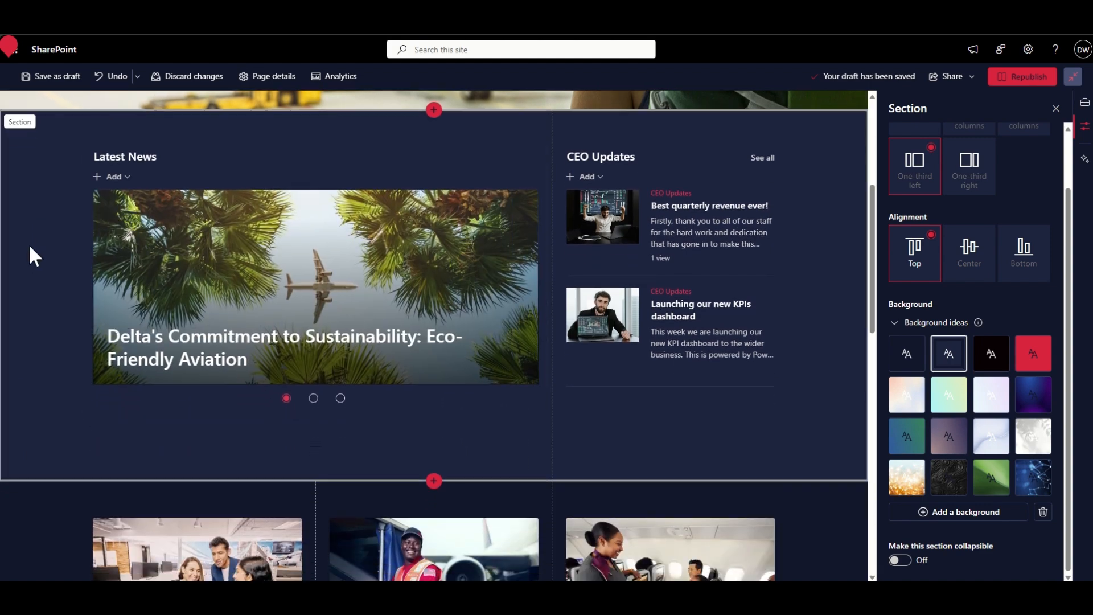
scroll(31, 251, down, 5)
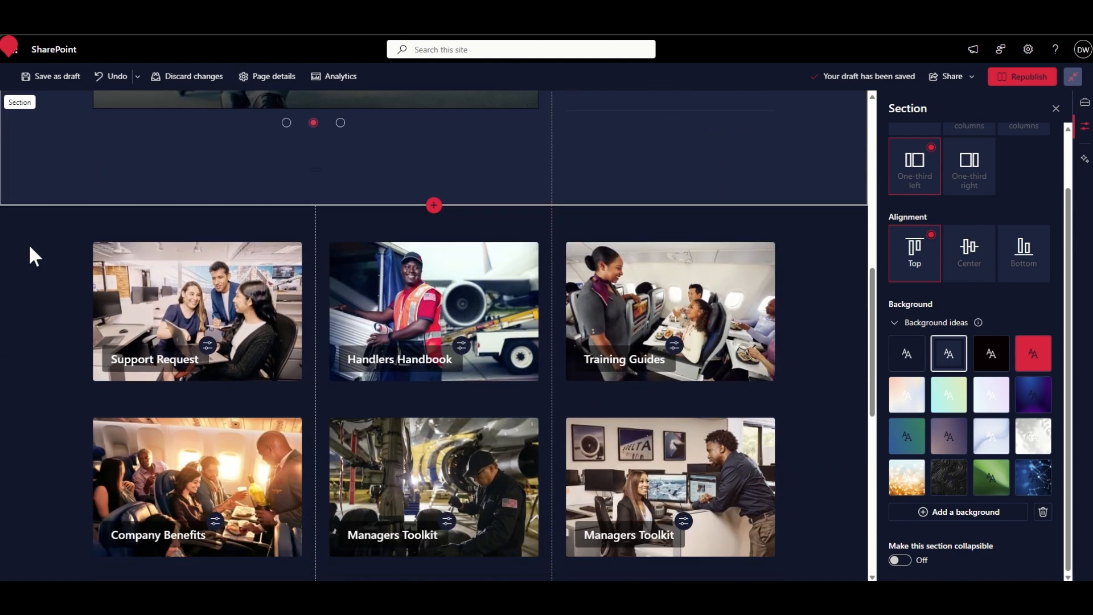
scroll(28, 244, down, 1)
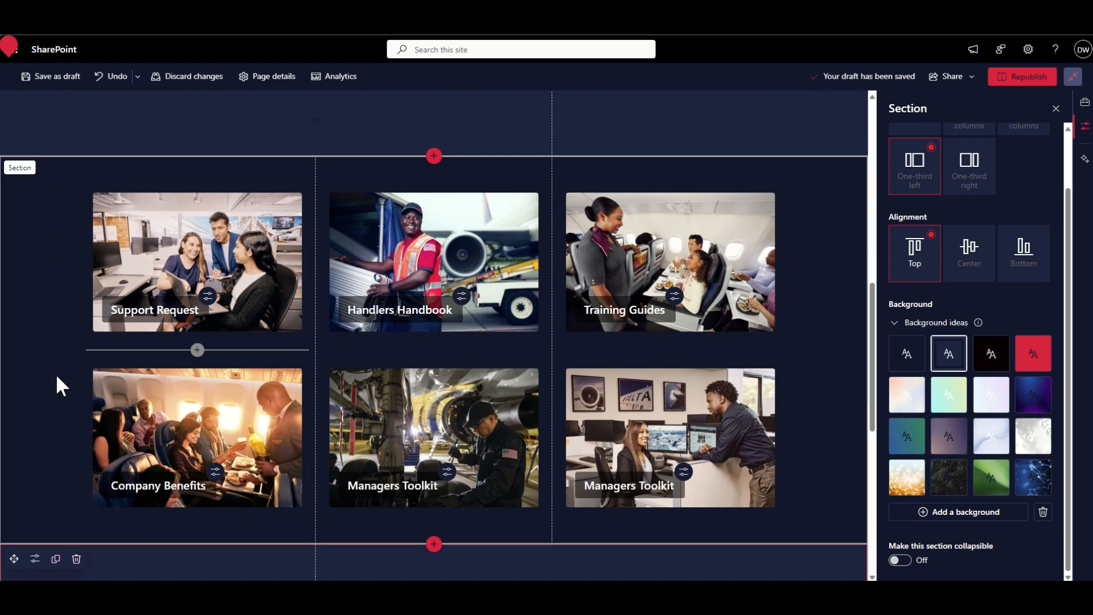
scroll(46, 375, down, 4)
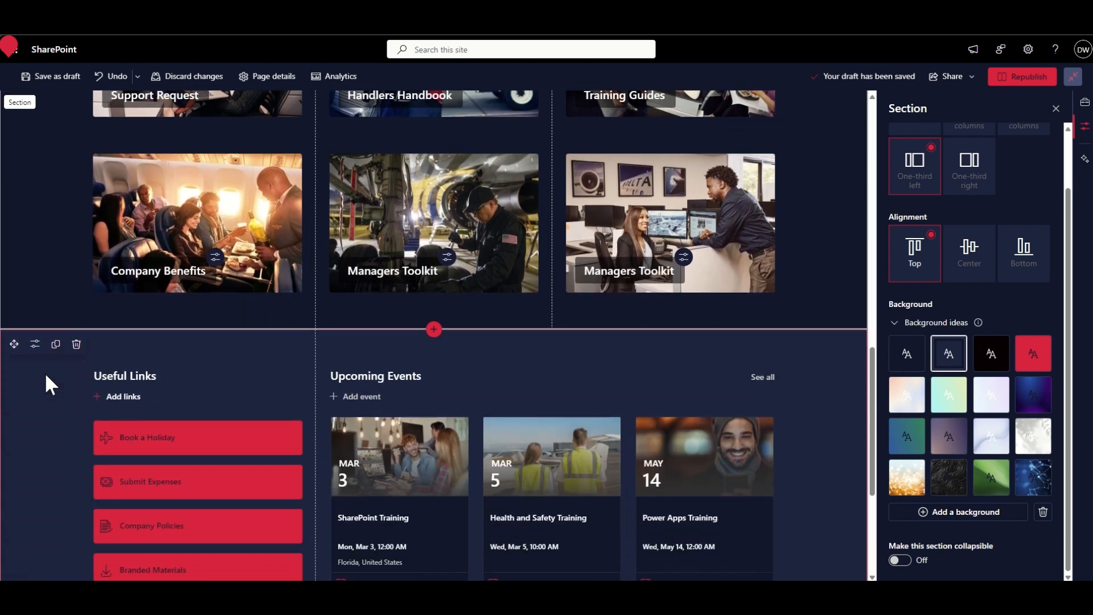
scroll(46, 376, down, 3)
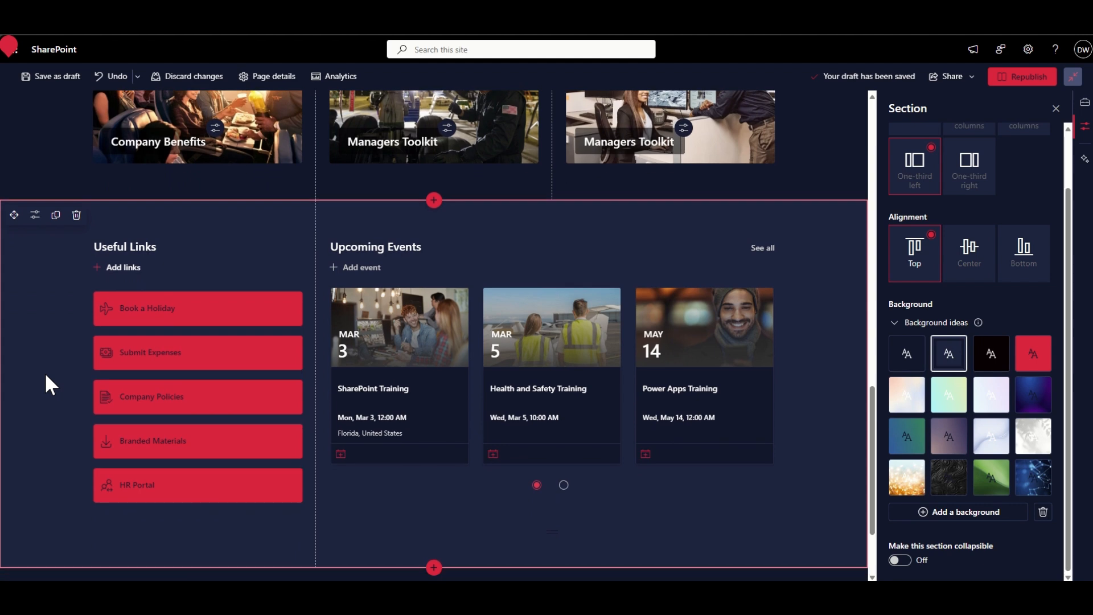
scroll(46, 376, down, 1)
scroll(46, 376, down, 1)
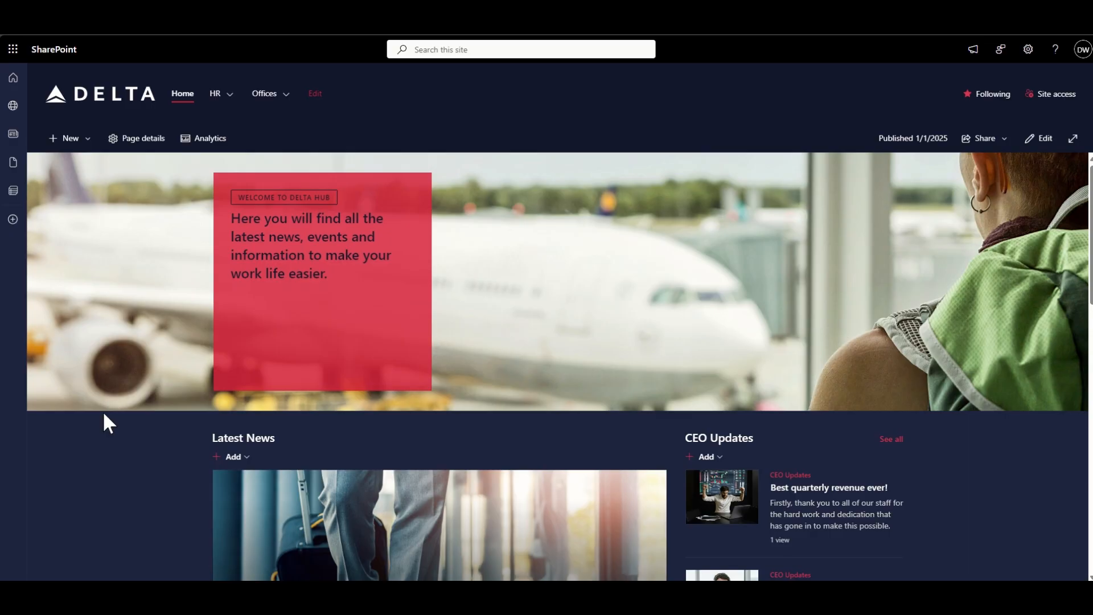
scroll(104, 414, down, 5)
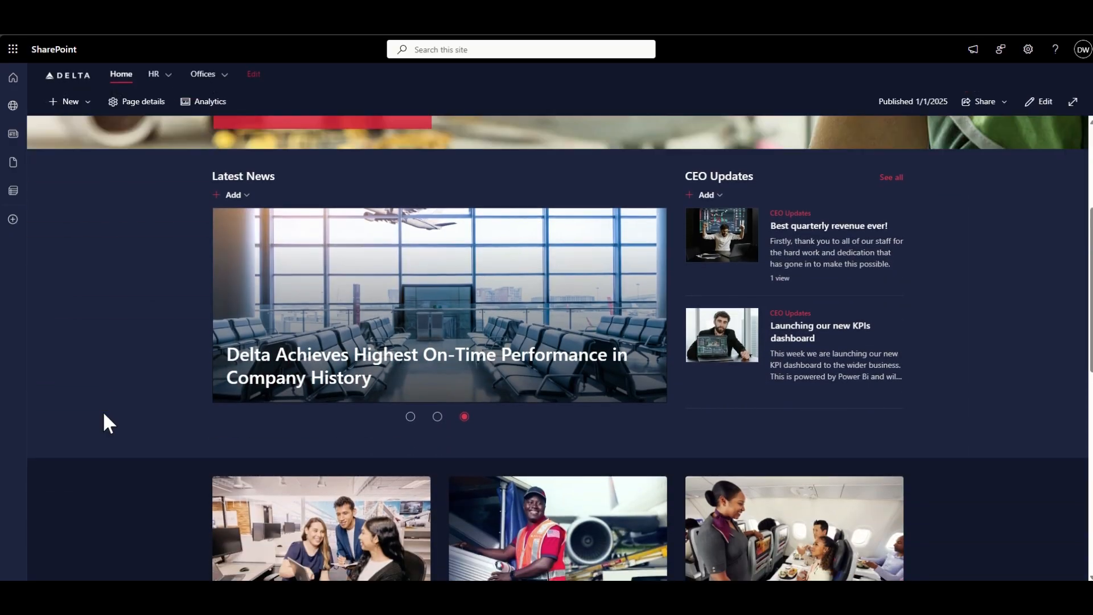
- Delete the spacer below the Latest News web part on the Delta home page and republish the page
scroll(103, 424, down, 1)
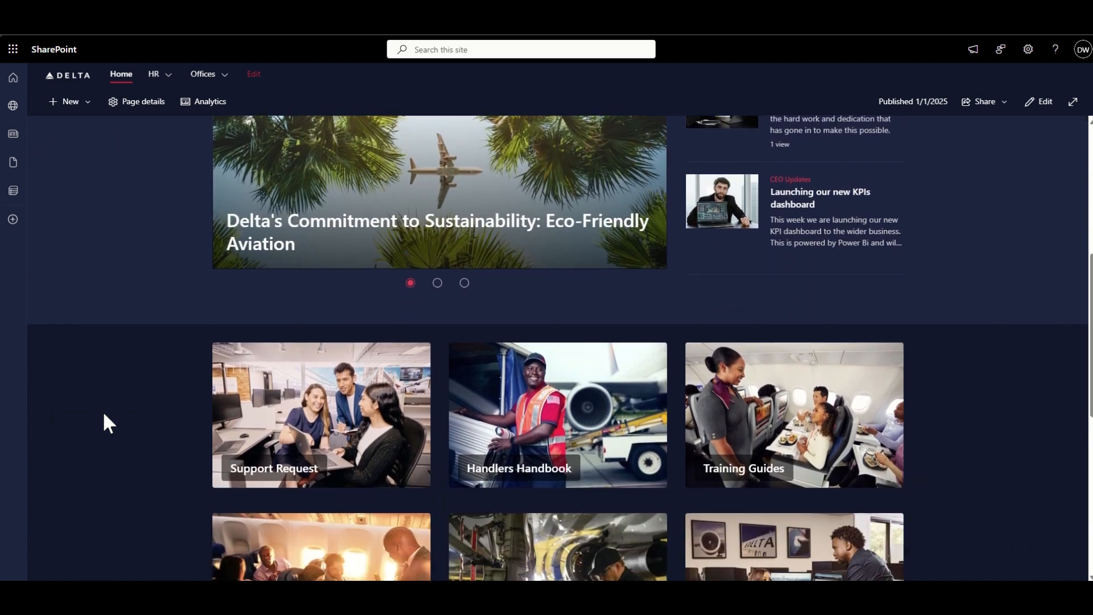
scroll(104, 416, up, 2)
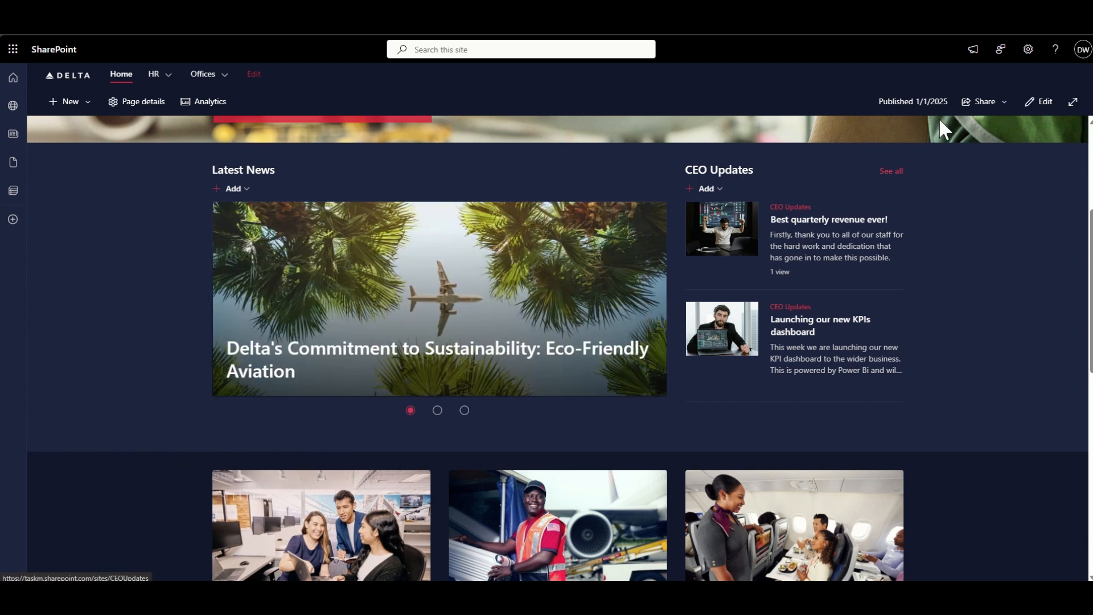
click(1035, 114)
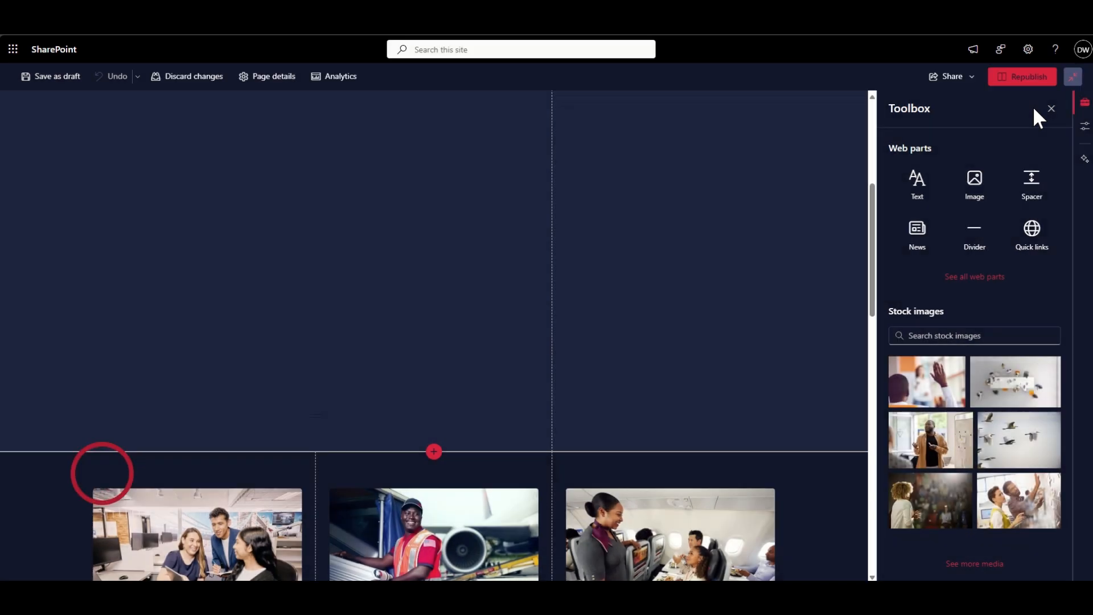
click(142, 415)
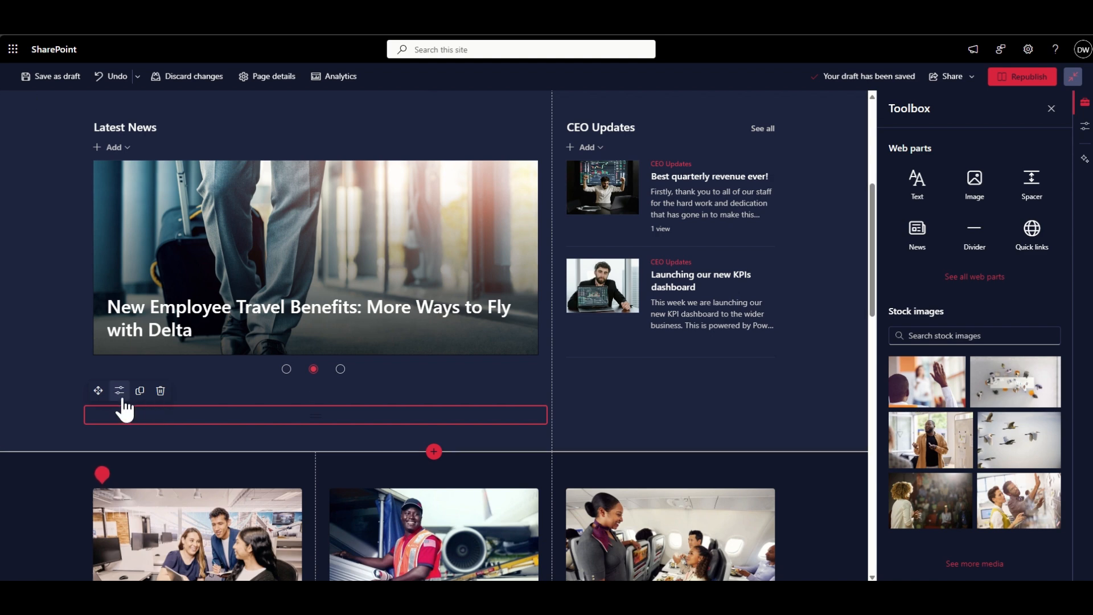
click(160, 391)
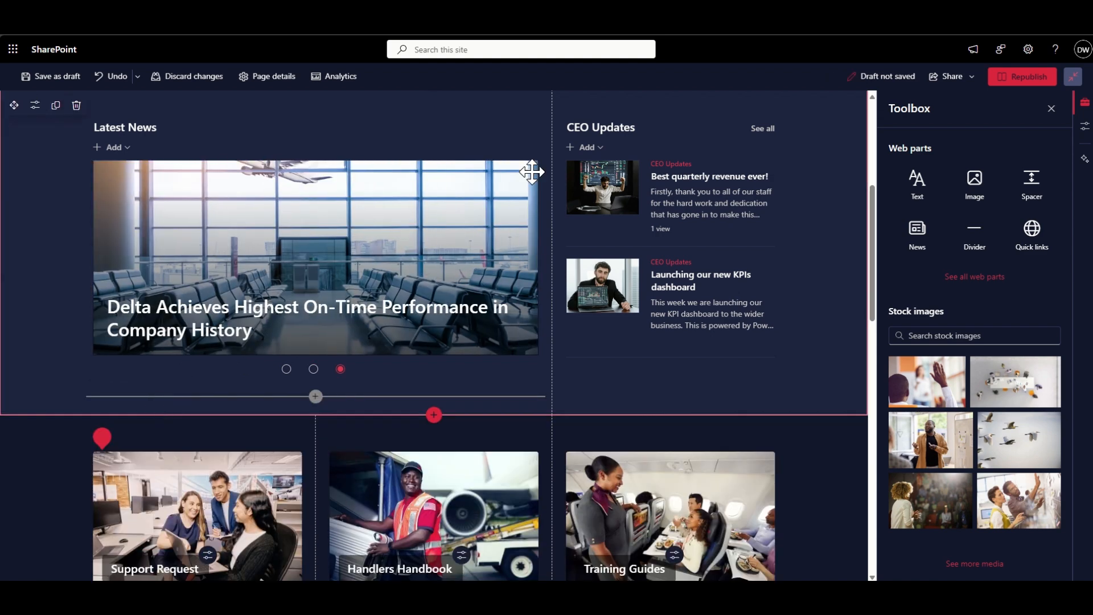
click(1005, 76)
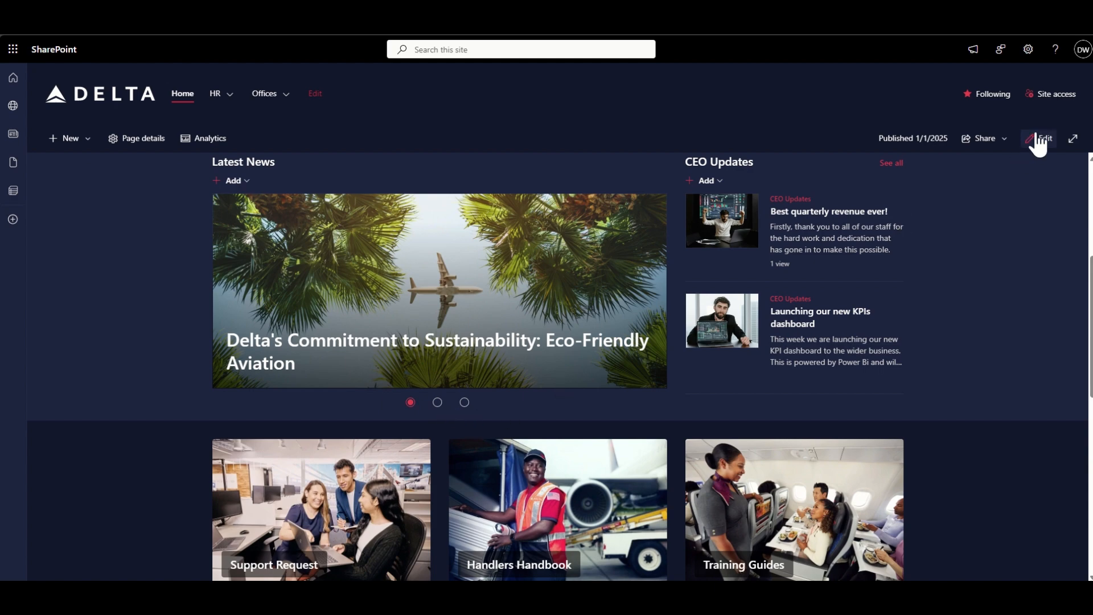
- Reopen the home page for editing and add a Spacer web part below Latest News in column one
click(1038, 139)
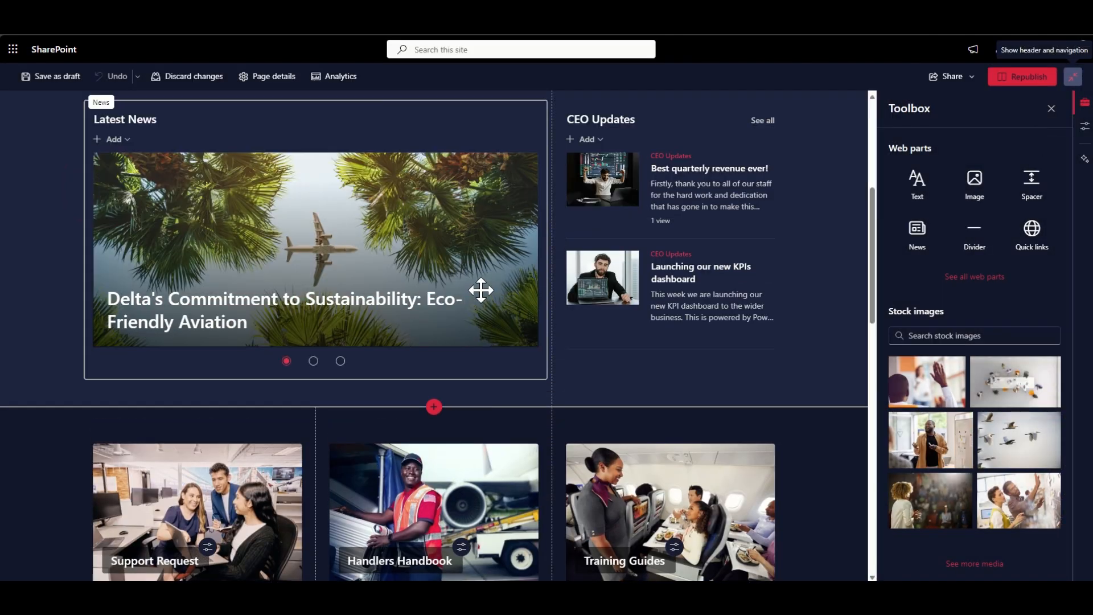
scroll(391, 347, down, 3)
scroll(389, 348, up, 2)
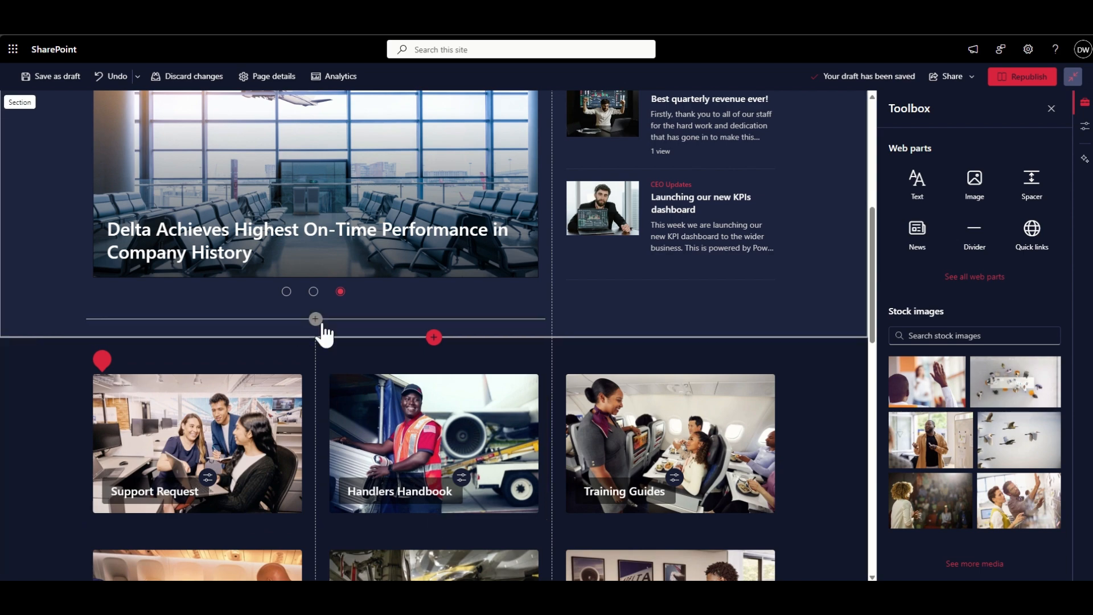
click(316, 321)
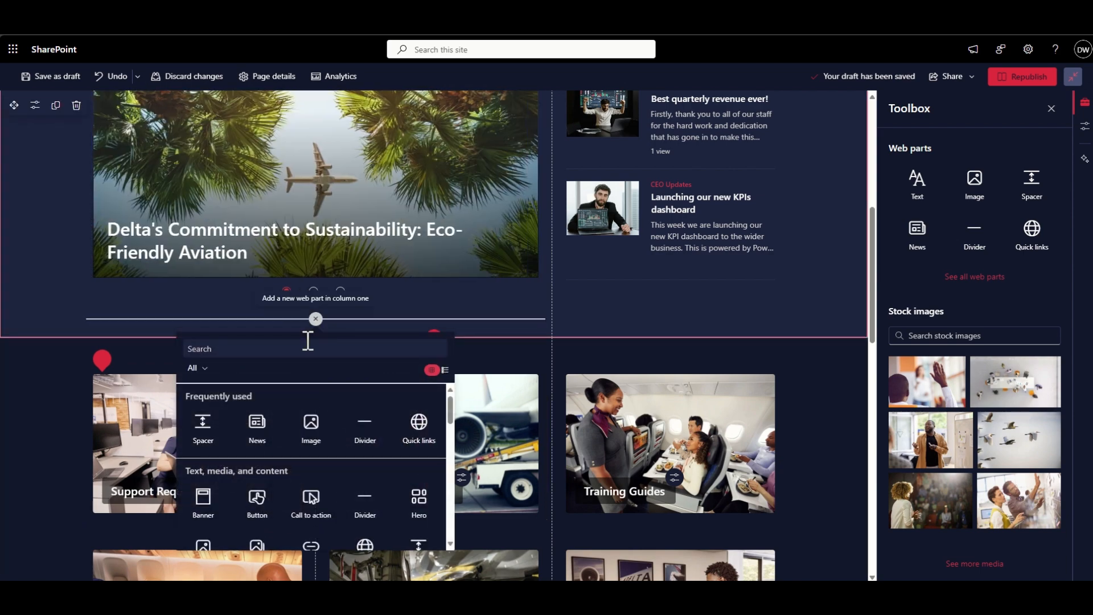
text(spacer)
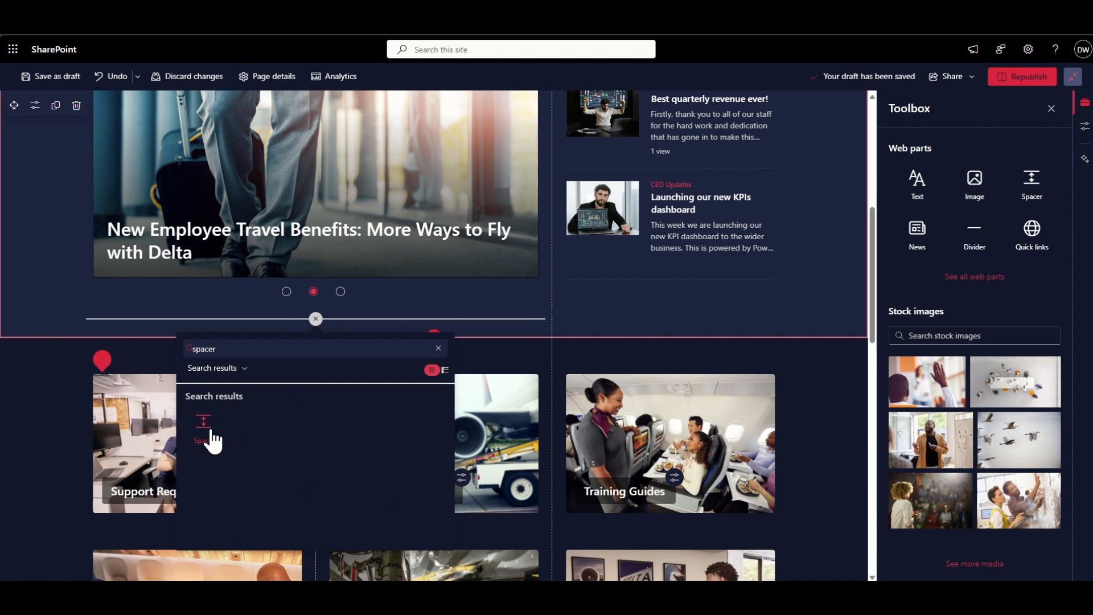
click(211, 438)
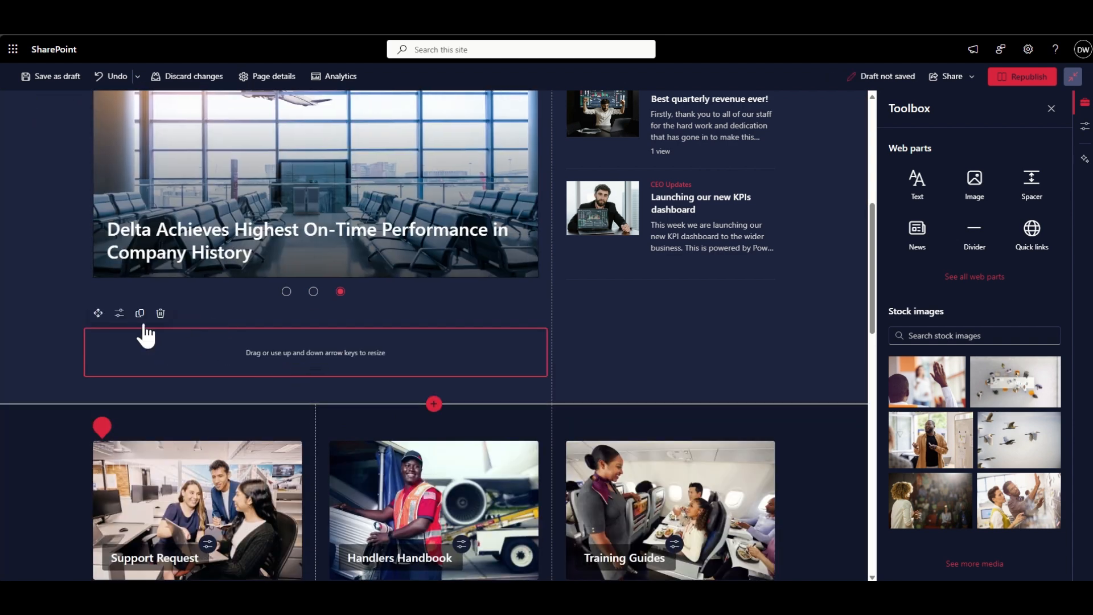
- Shrink the new spacer below Latest News to a thin strip and republish the home page
click(119, 314)
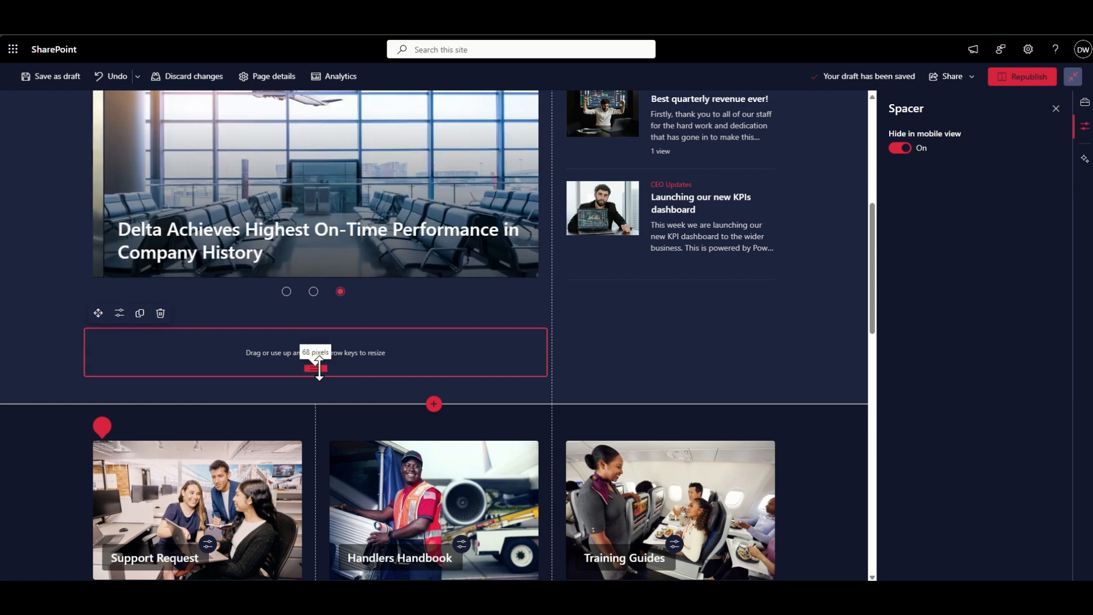
drag(320, 369, 316, 331)
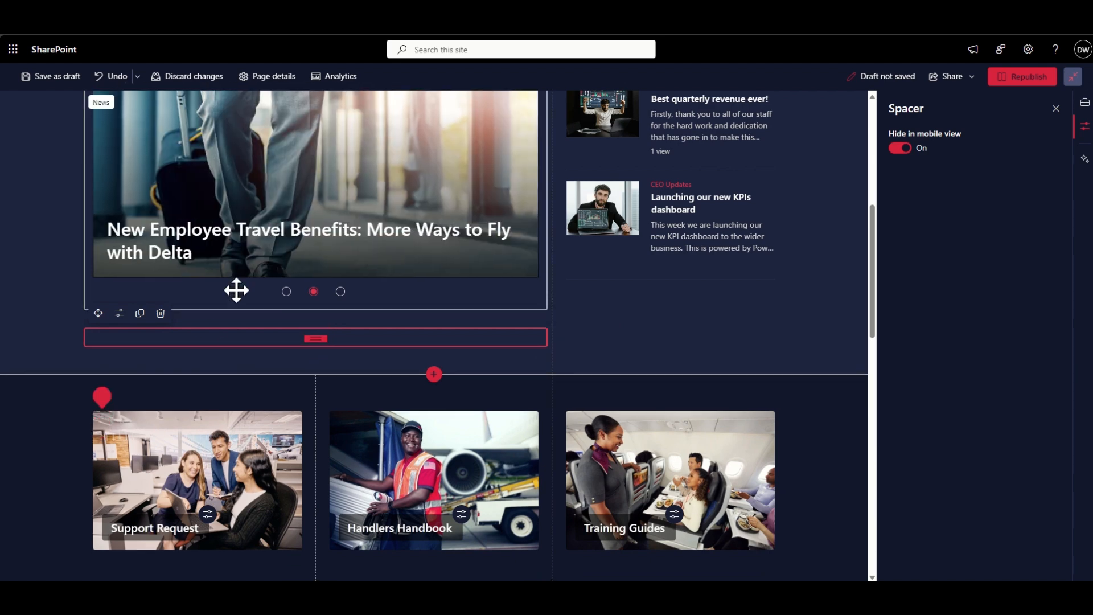
scroll(356, 370, down, 3)
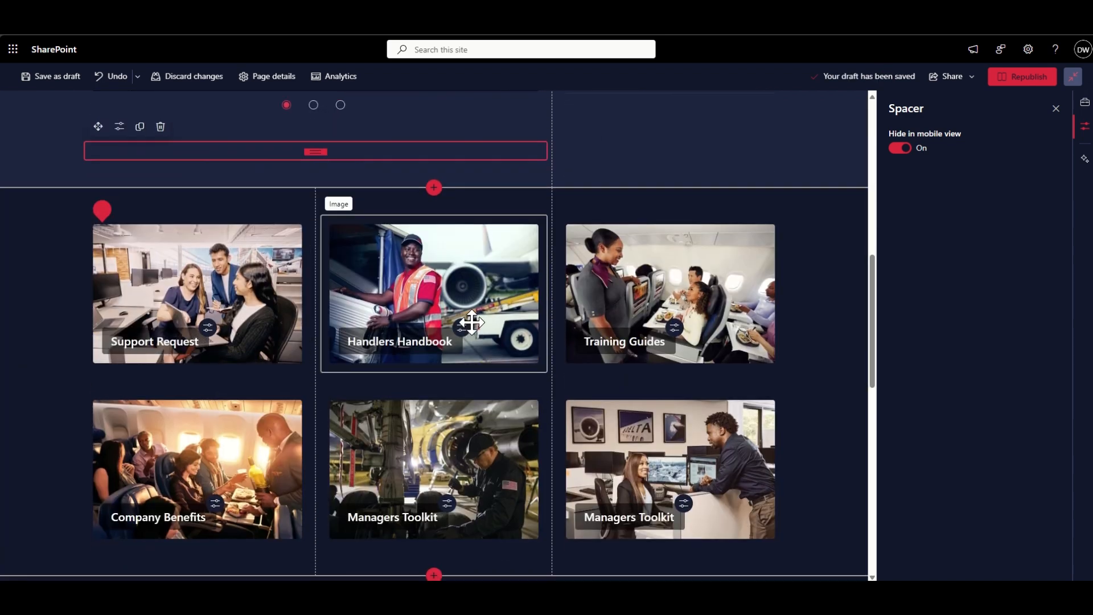
scroll(251, 228, up, 2)
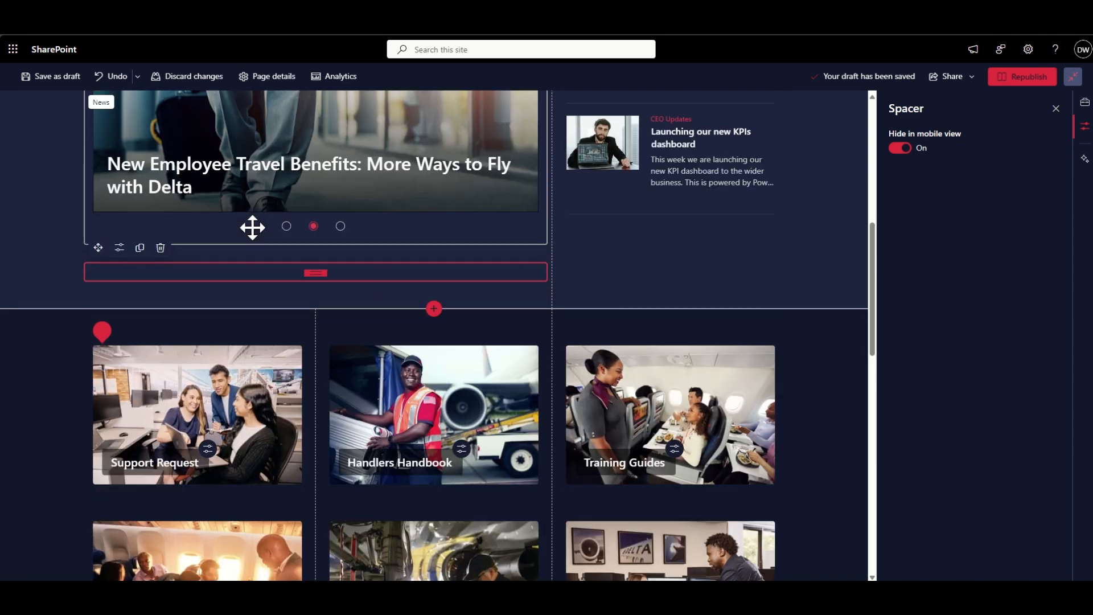
mouse_move(316, 273)
mouse_down()
mouse_move(315, 299)
mouse_move(317, 273)
mouse_up()
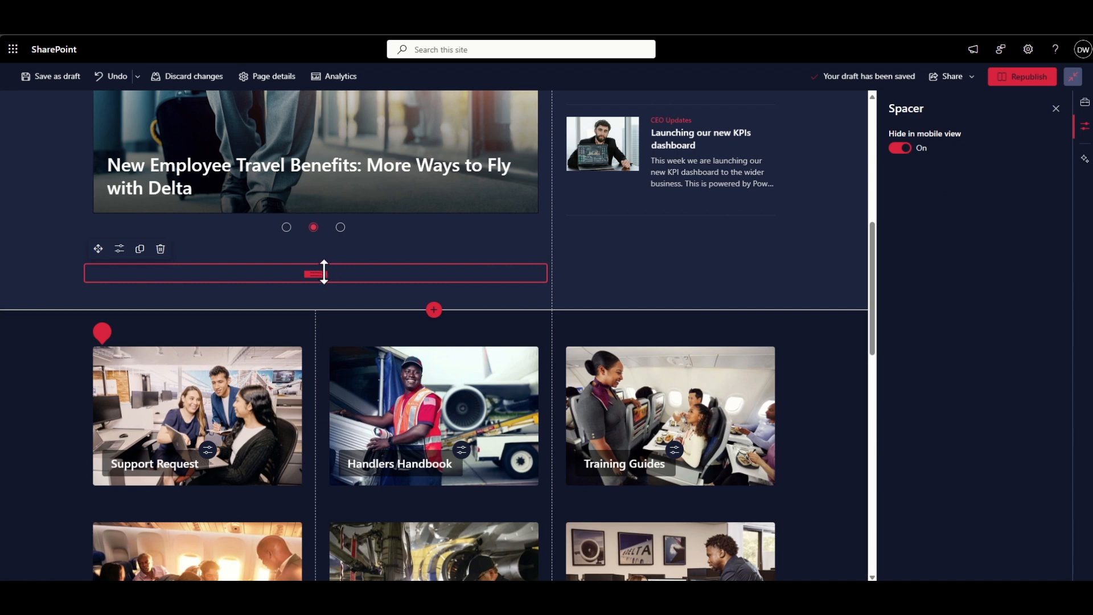
mouse_move(323, 274)
mouse_down()
mouse_move(312, 320)
mouse_move(308, 265)
mouse_up()
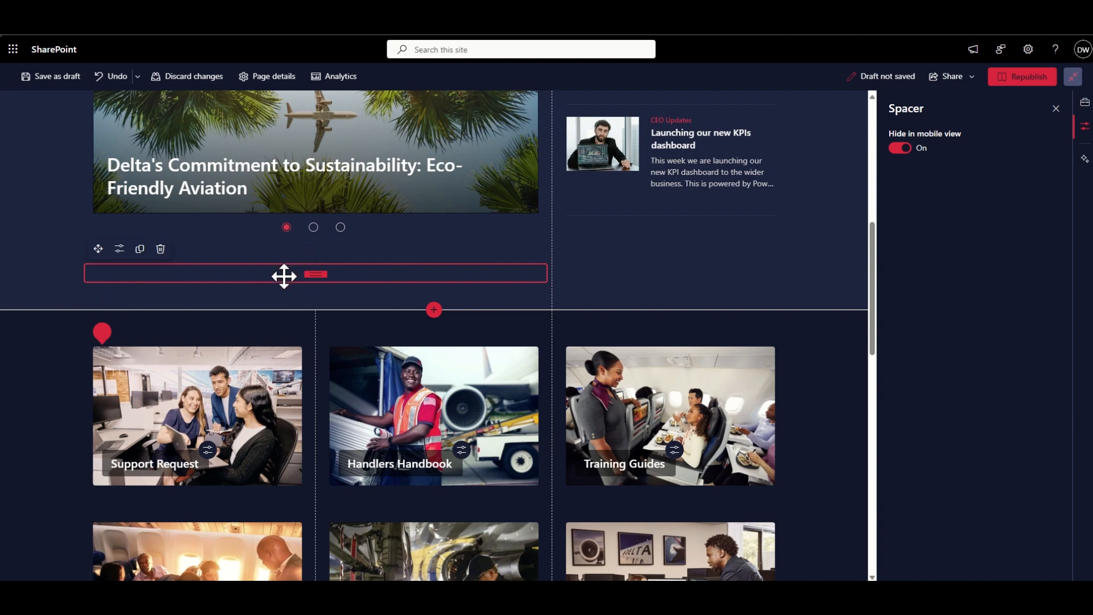
click(1025, 76)
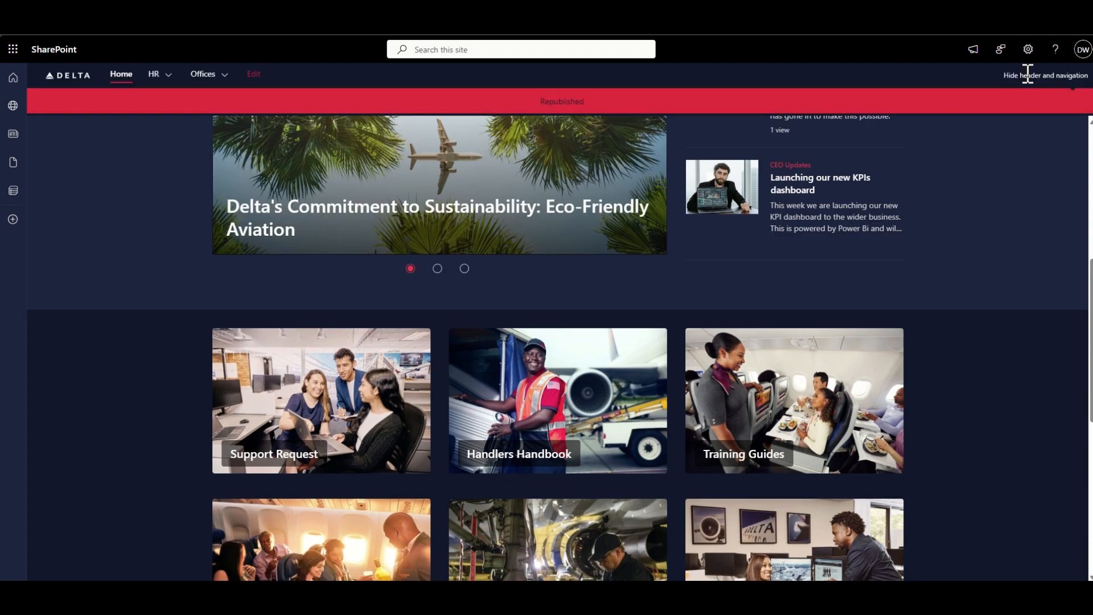
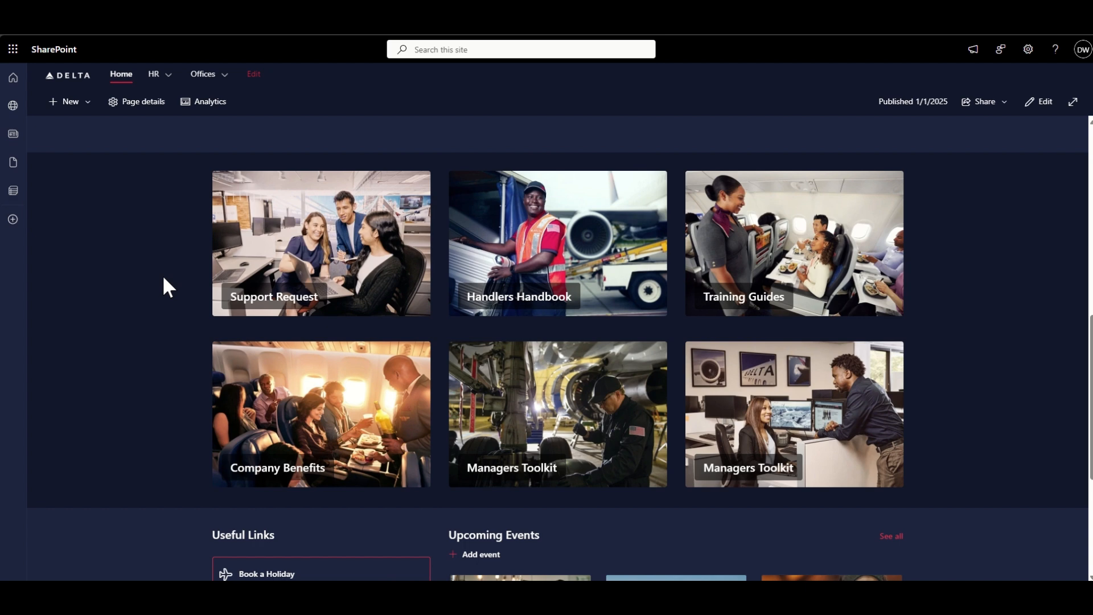
- Edit the home page and add an Image web part below the Support Request tile, using the recent image of the woman in an airplane seat
scroll(165, 285, down, 1)
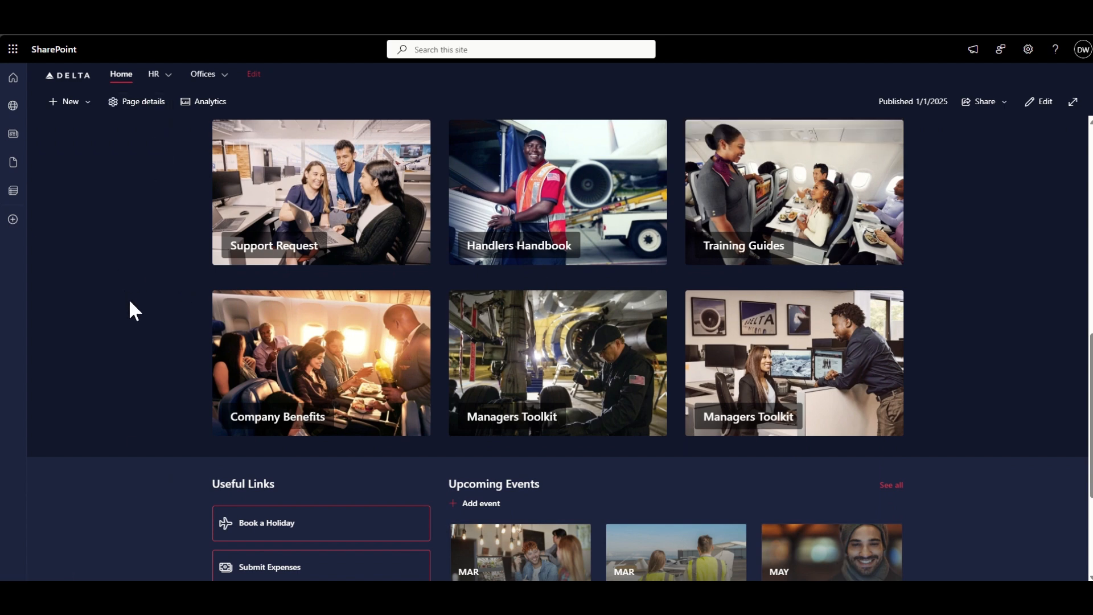
scroll(130, 302, up, 1)
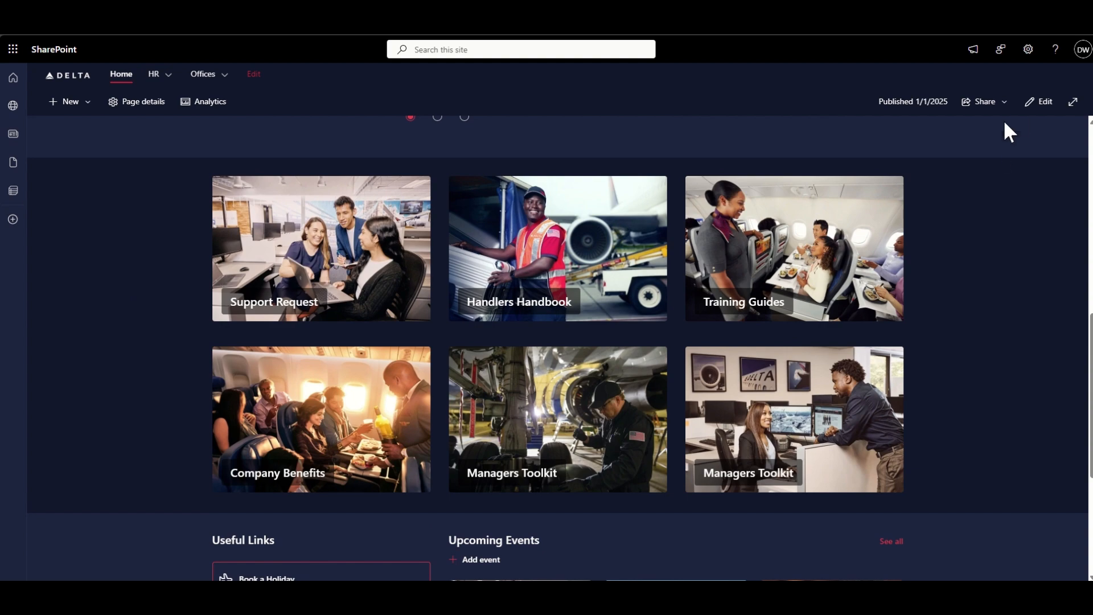
click(1044, 110)
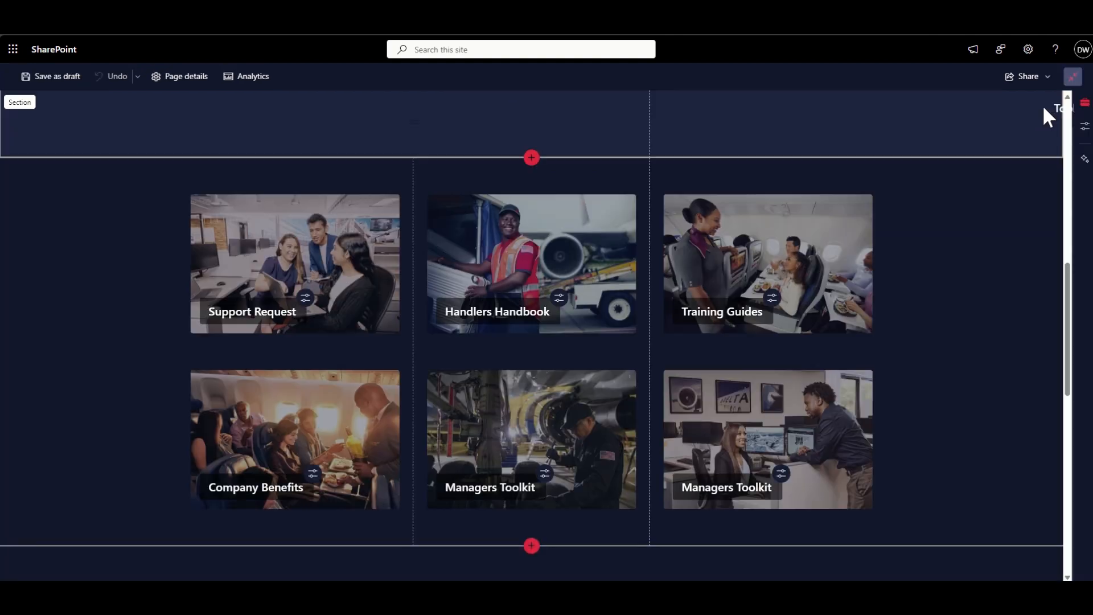
click(189, 244)
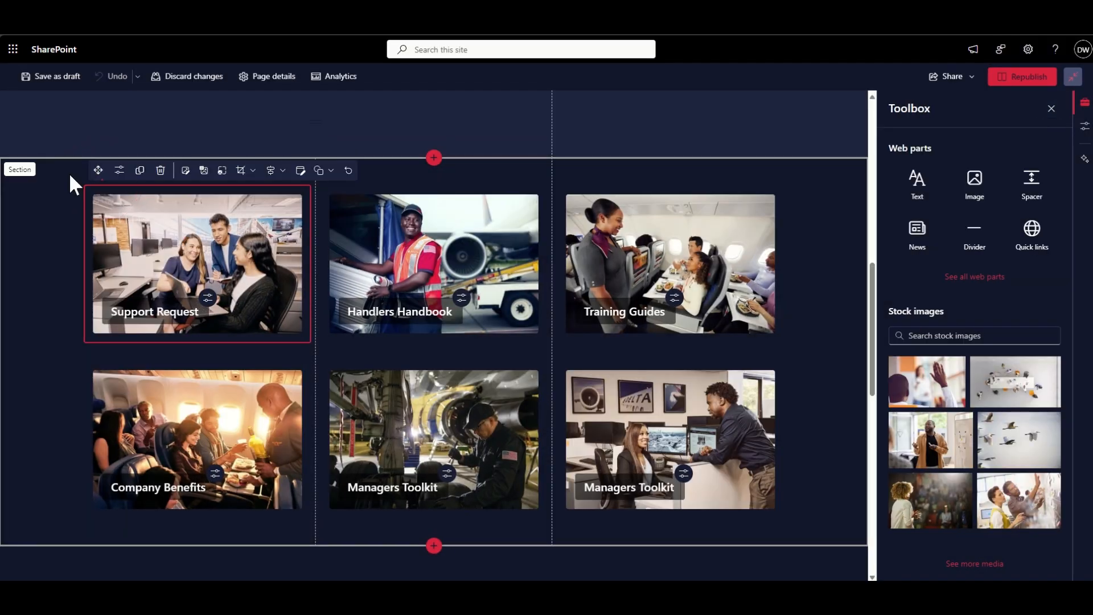
click(57, 236)
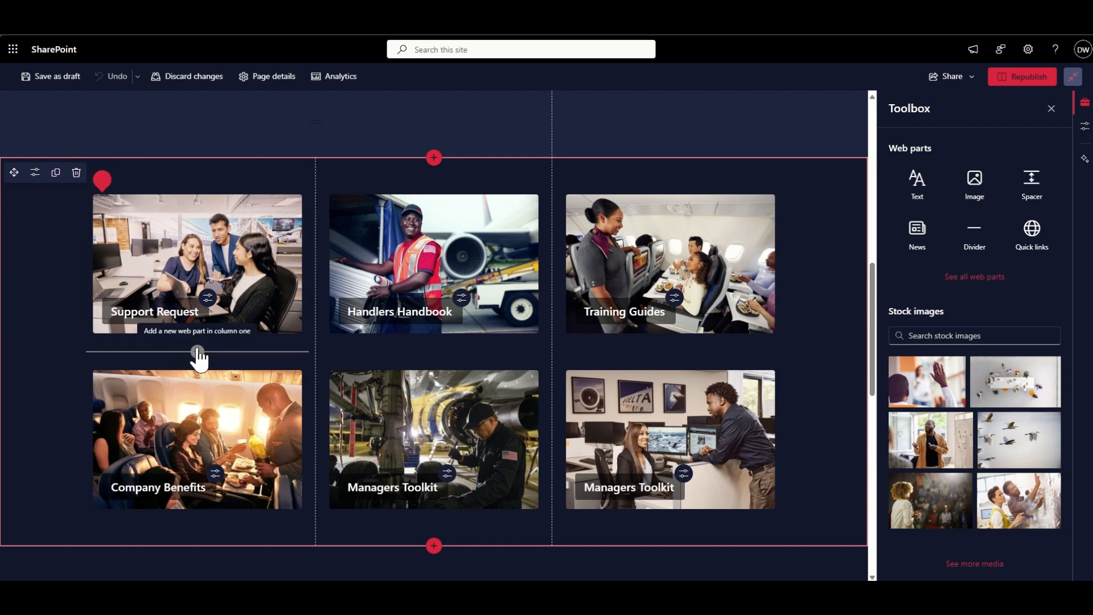
click(197, 352)
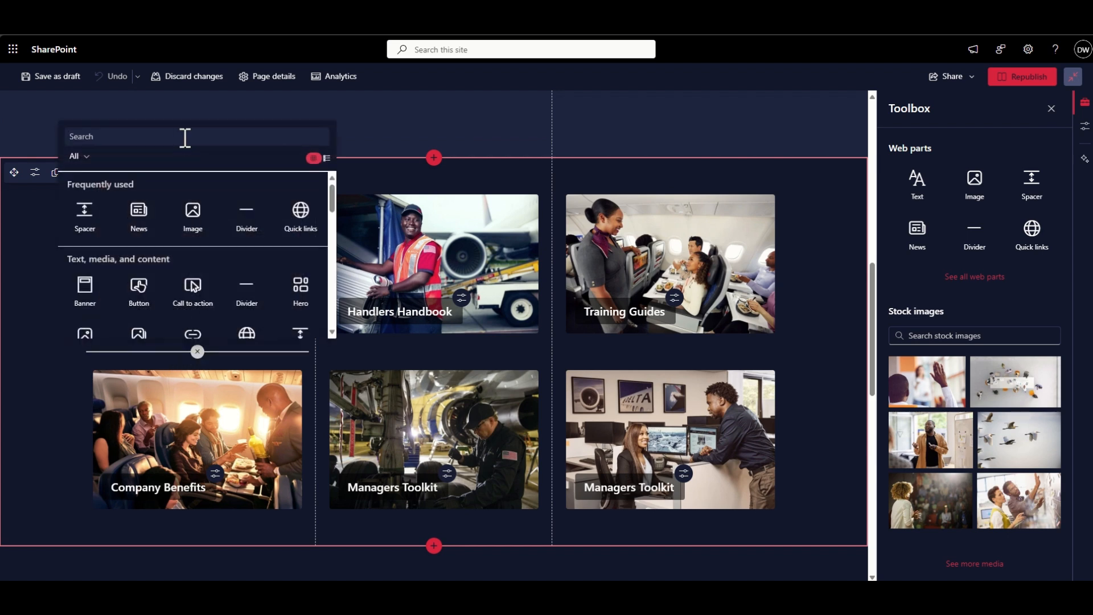
text(image)
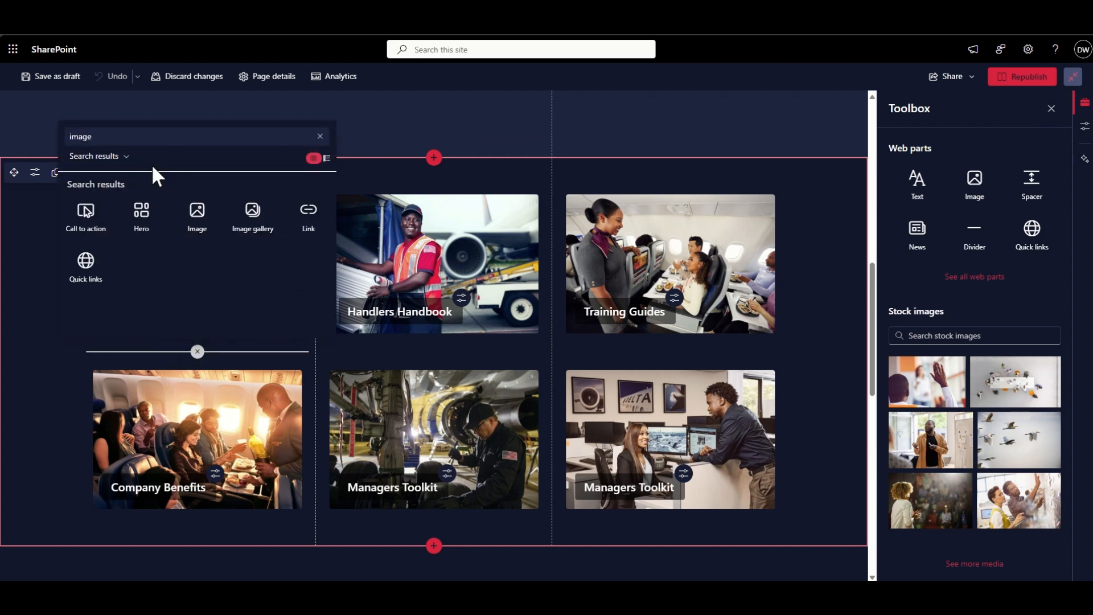
click(178, 201)
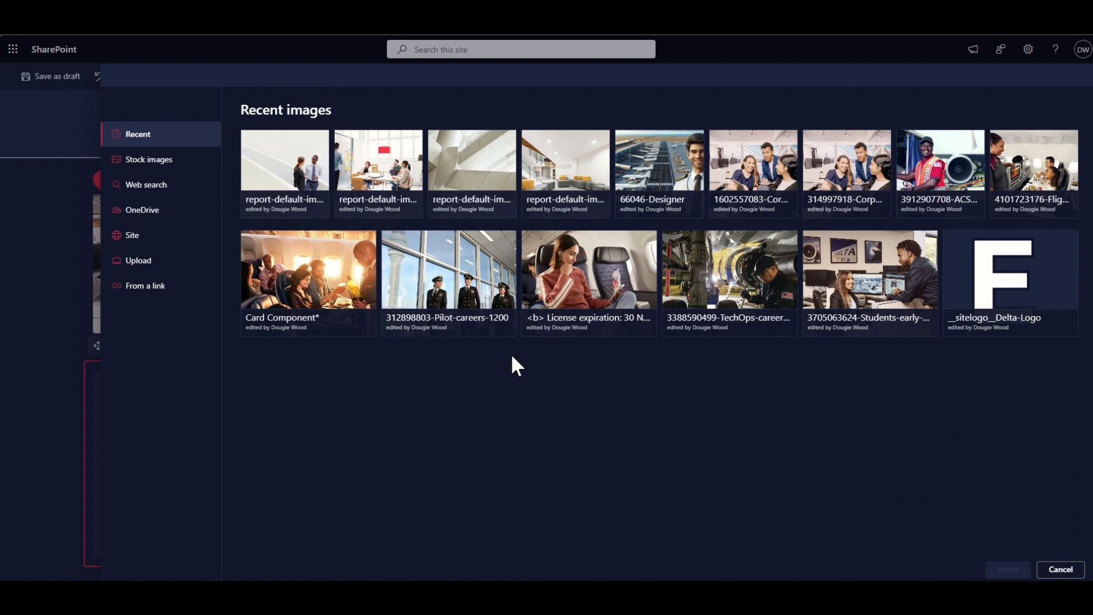
click(549, 319)
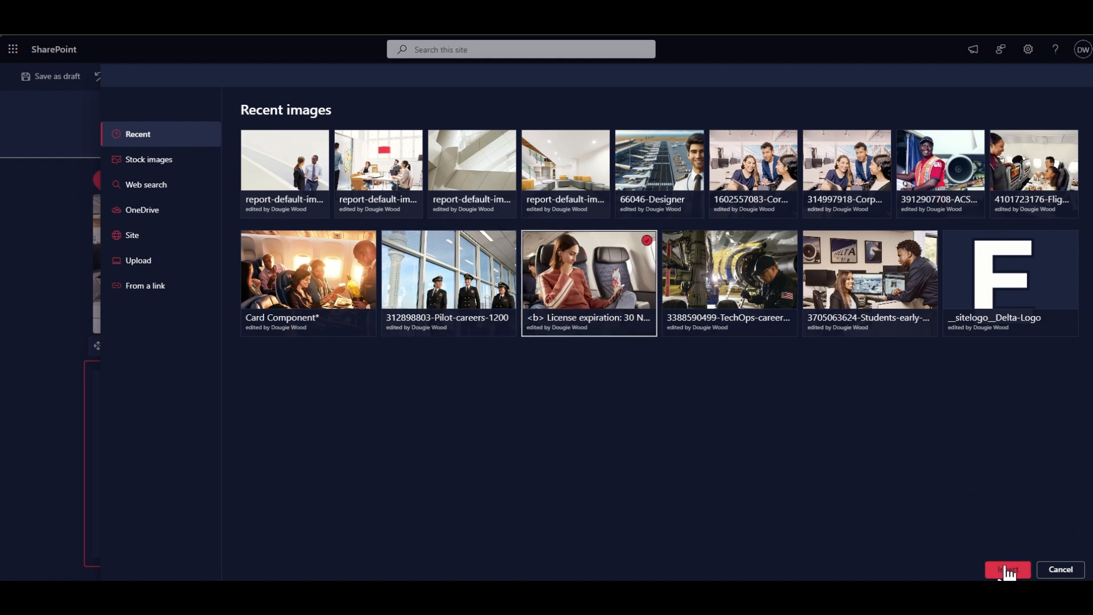
click(1008, 570)
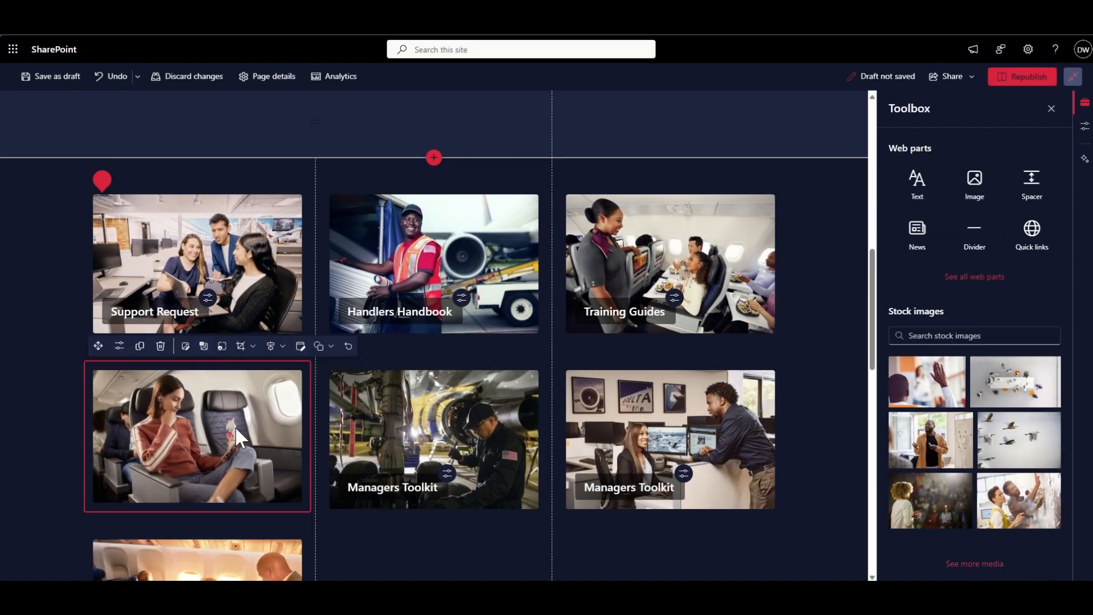
- Overlay the text "Company Benefits" on the newly added airplane seat image and try its image caption option
scroll(235, 426, down, 1)
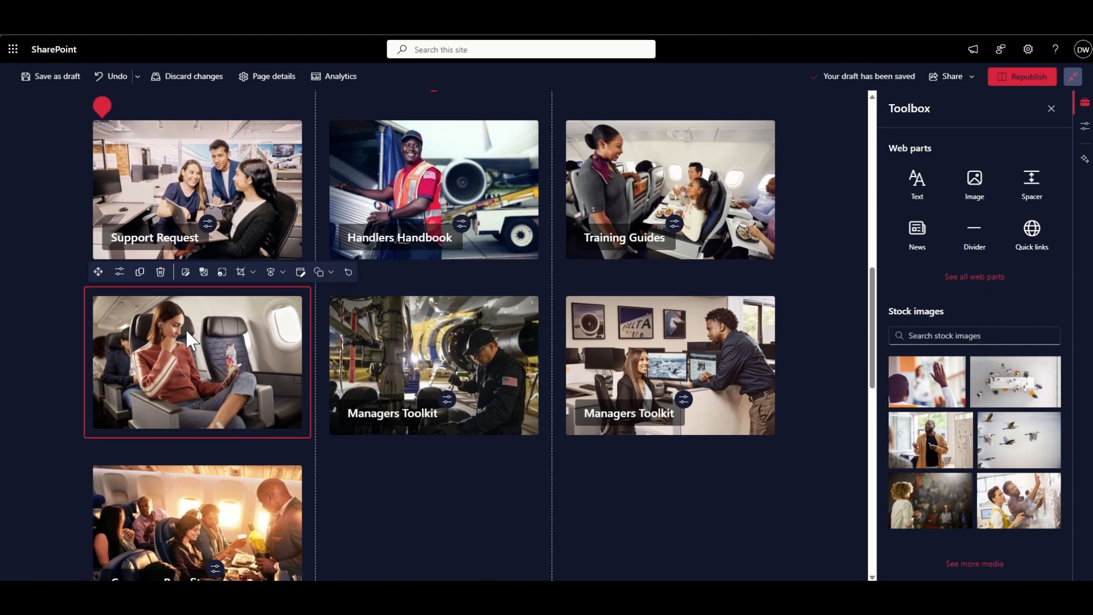
click(187, 332)
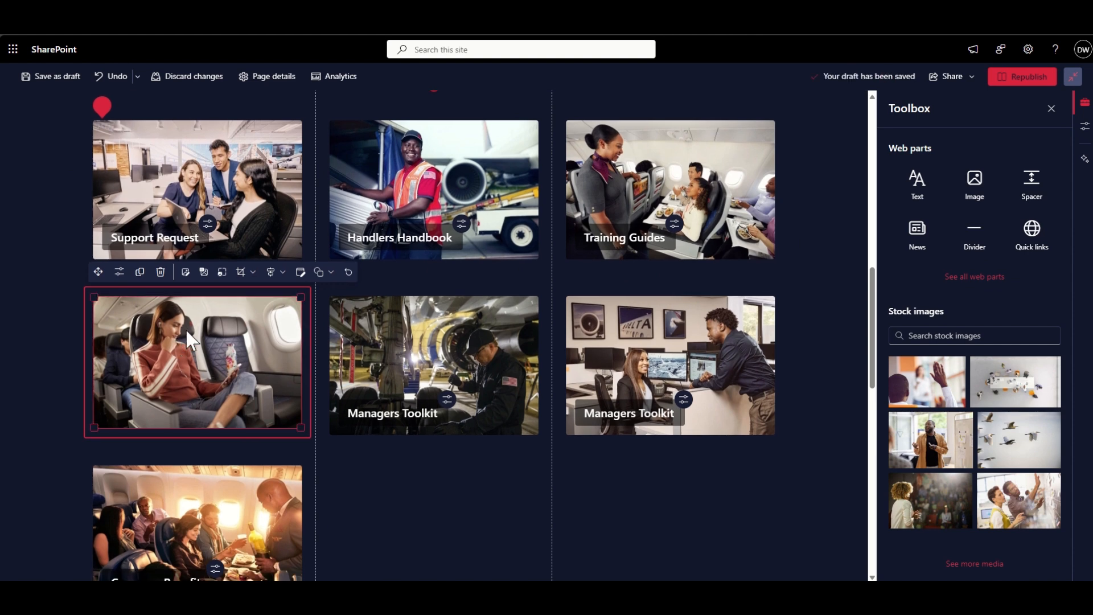
click(119, 273)
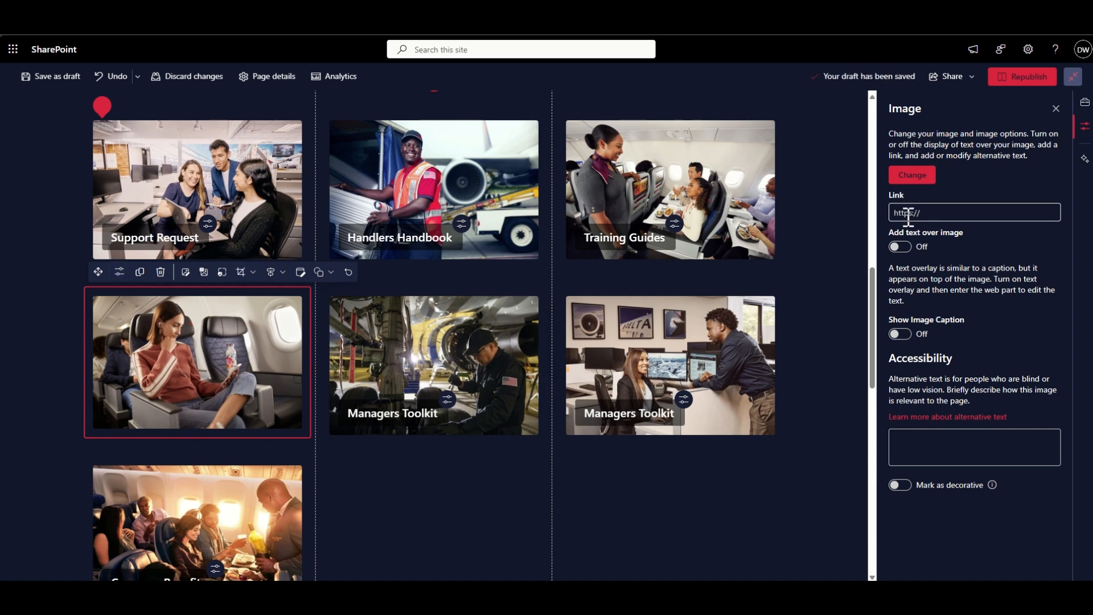
click(900, 247)
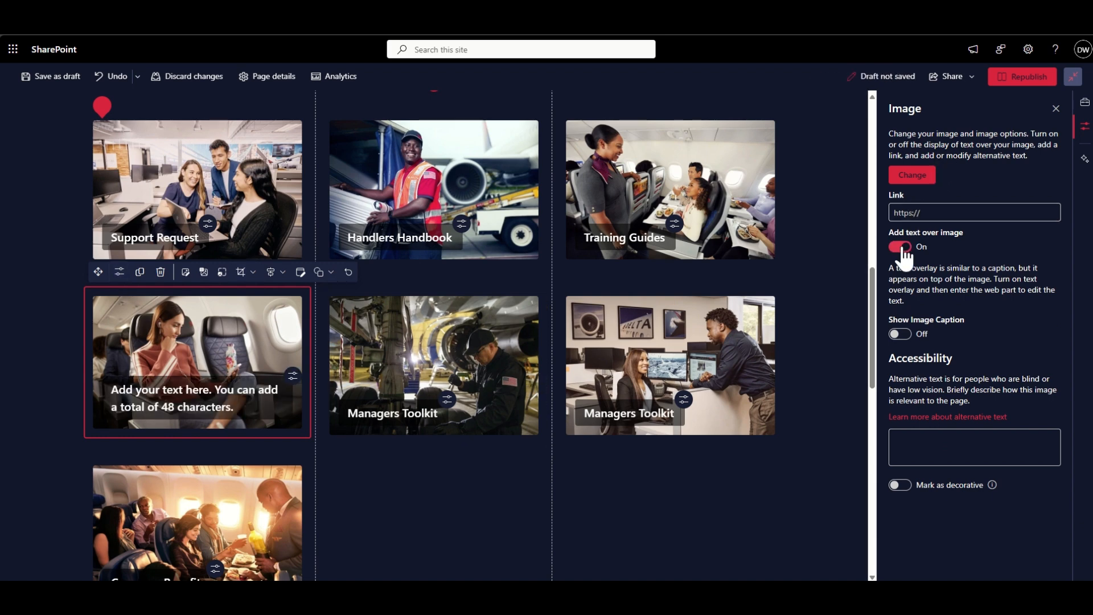
click(252, 393)
text(Company)
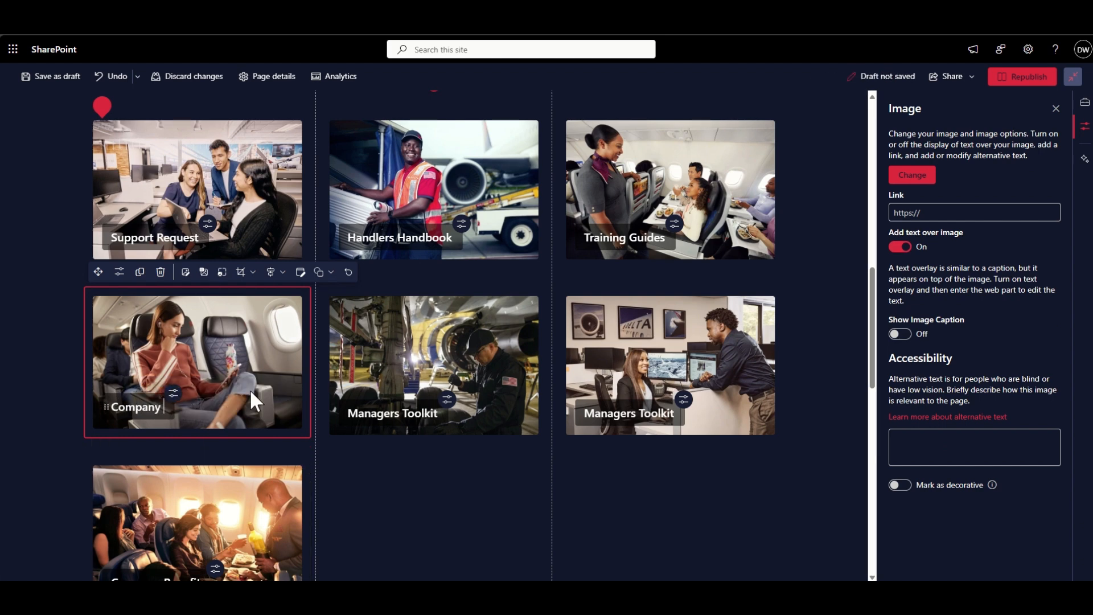
text( Benefits)
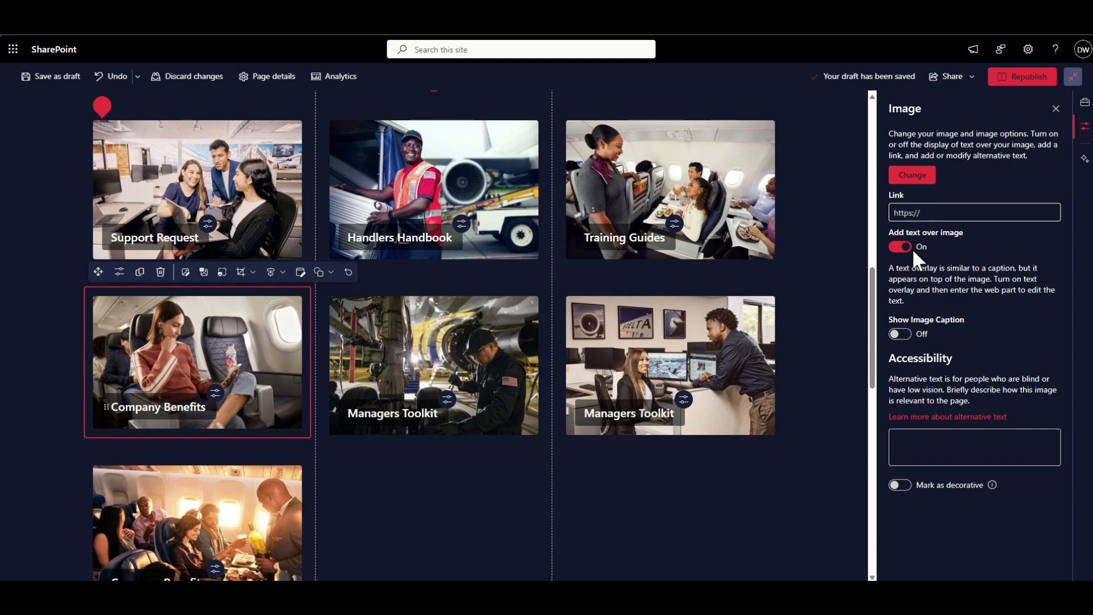
click(900, 334)
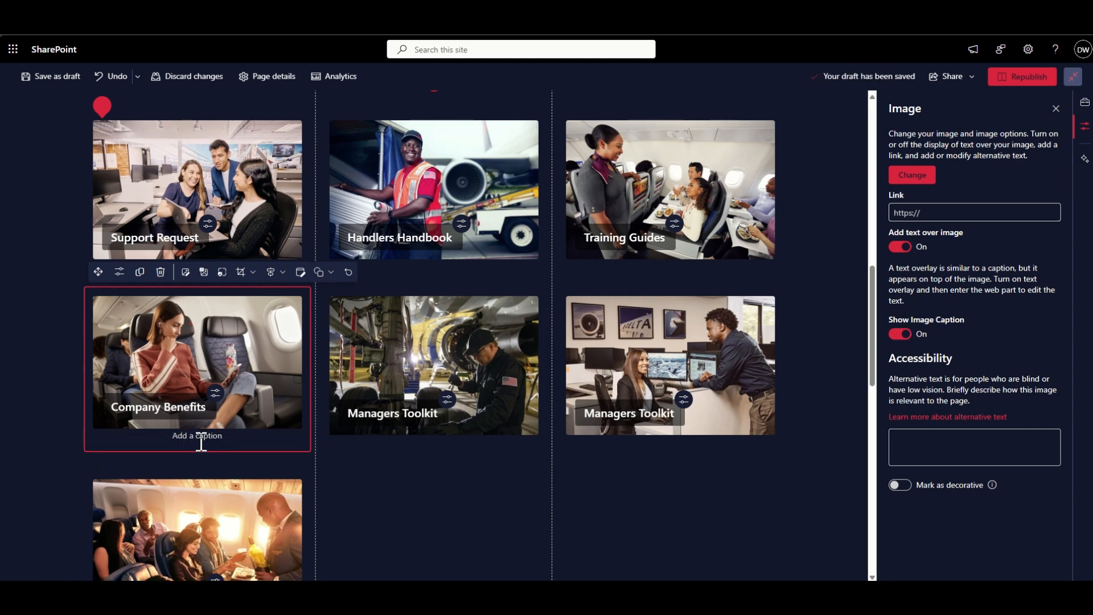
click(902, 335)
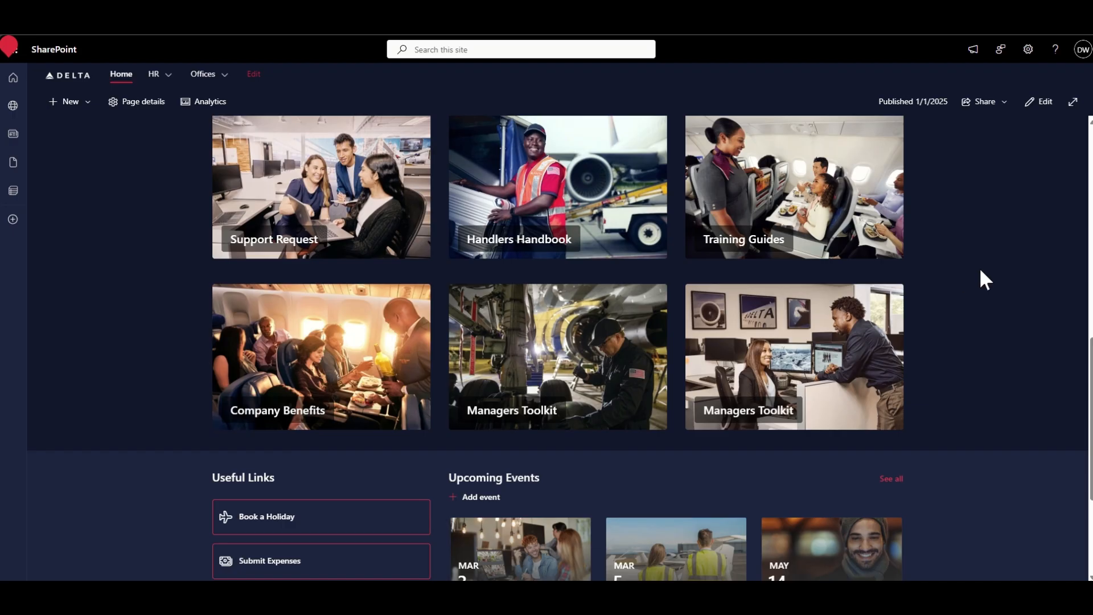
- Open the Site branding page for the Delta site and start creating a new theme
scroll(980, 268, up, 10)
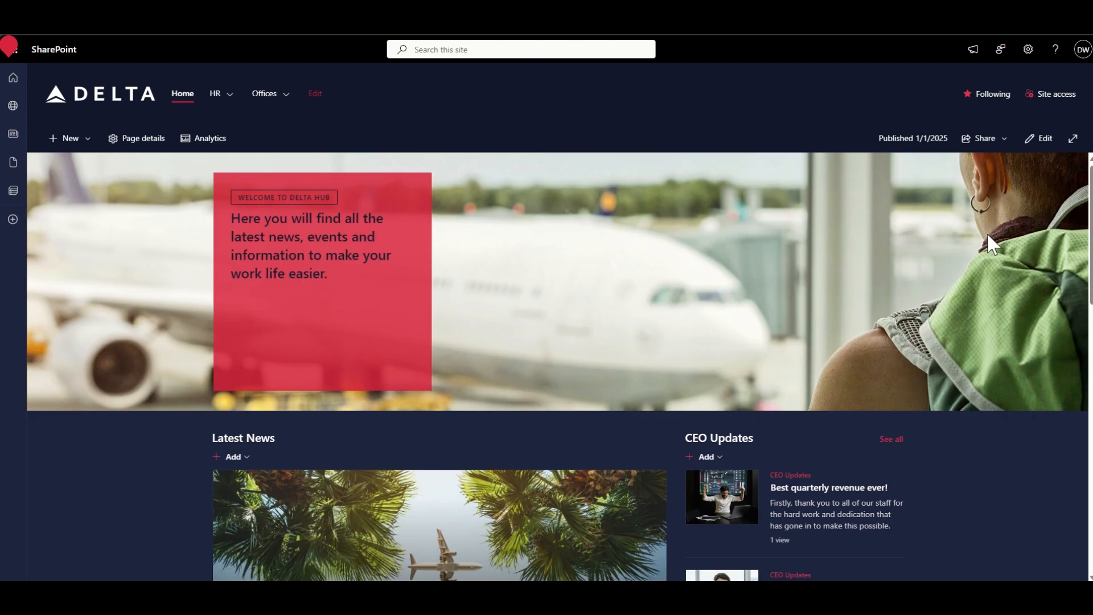
click(1029, 49)
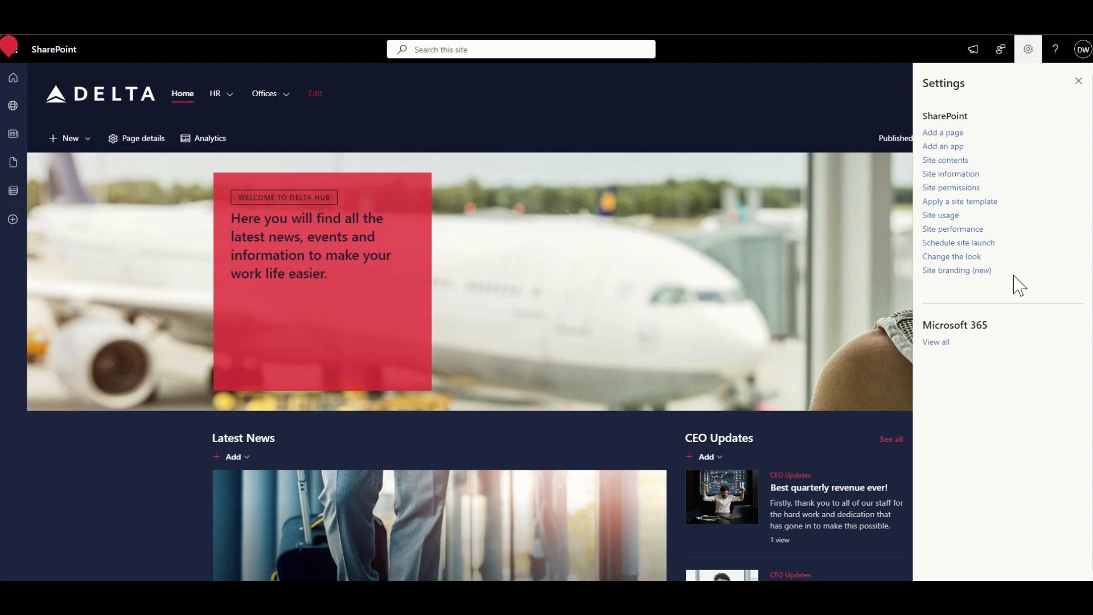
click(976, 272)
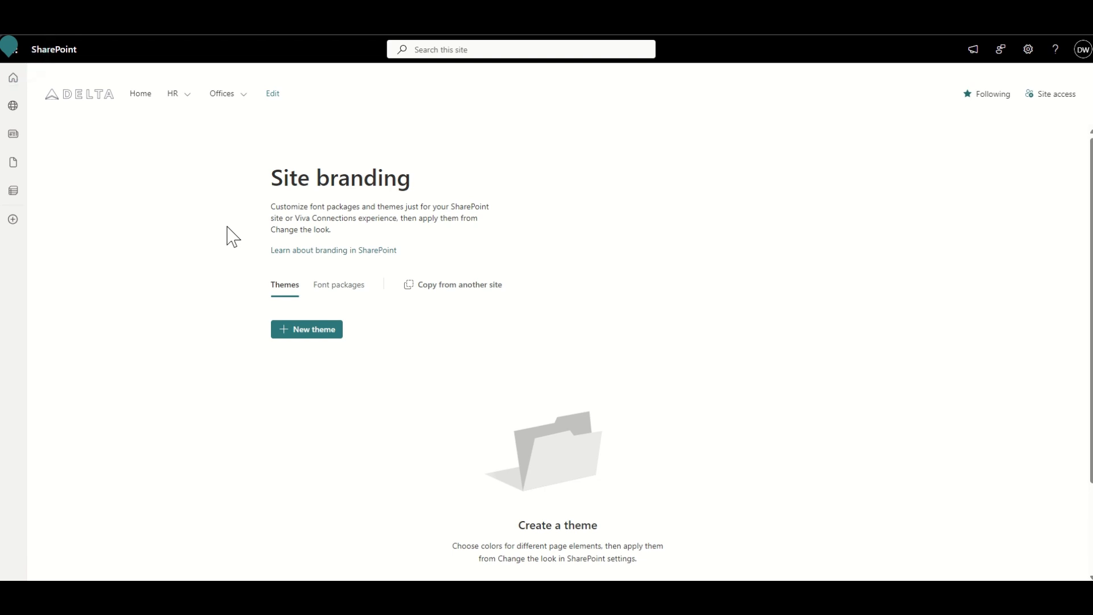
scroll(227, 226, down, 1)
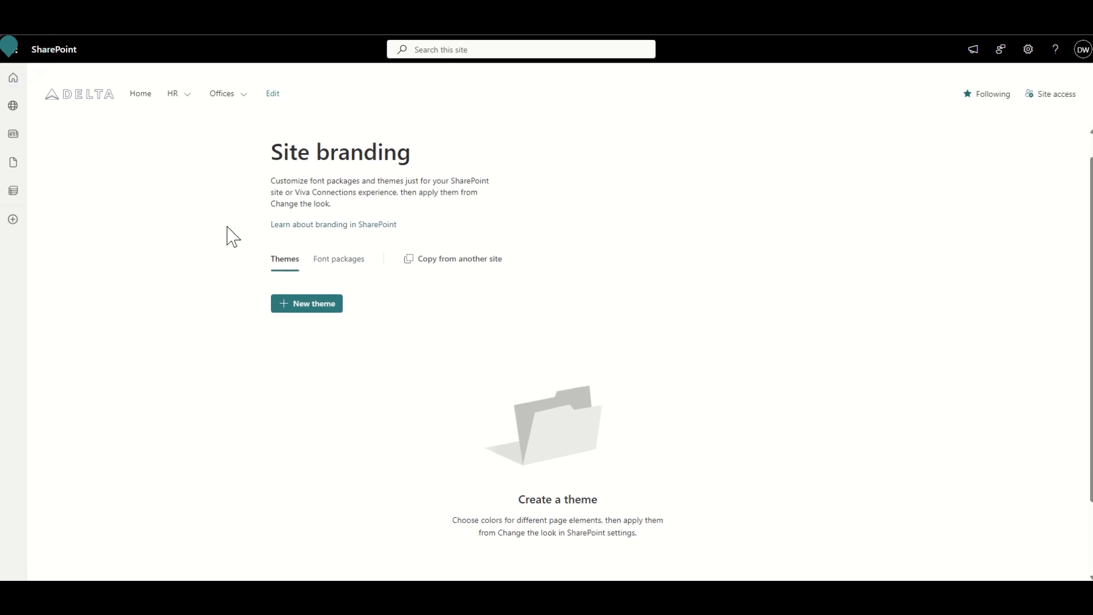
click(316, 306)
scroll(209, 323, down, 3)
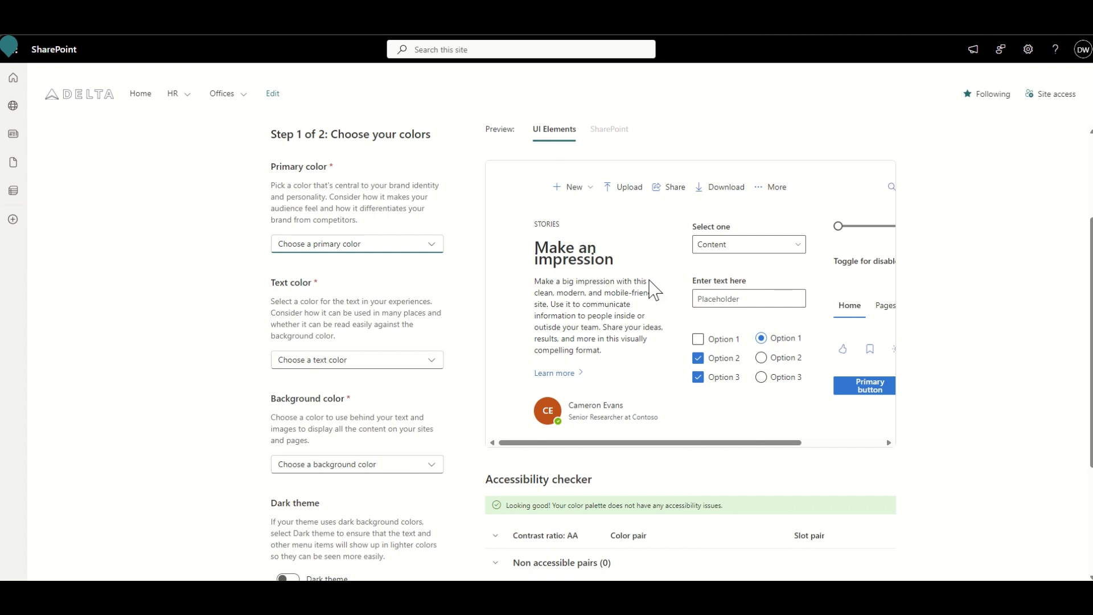
- Set the theme's primary color to a new custom color with hex code 007EB6
click(399, 245)
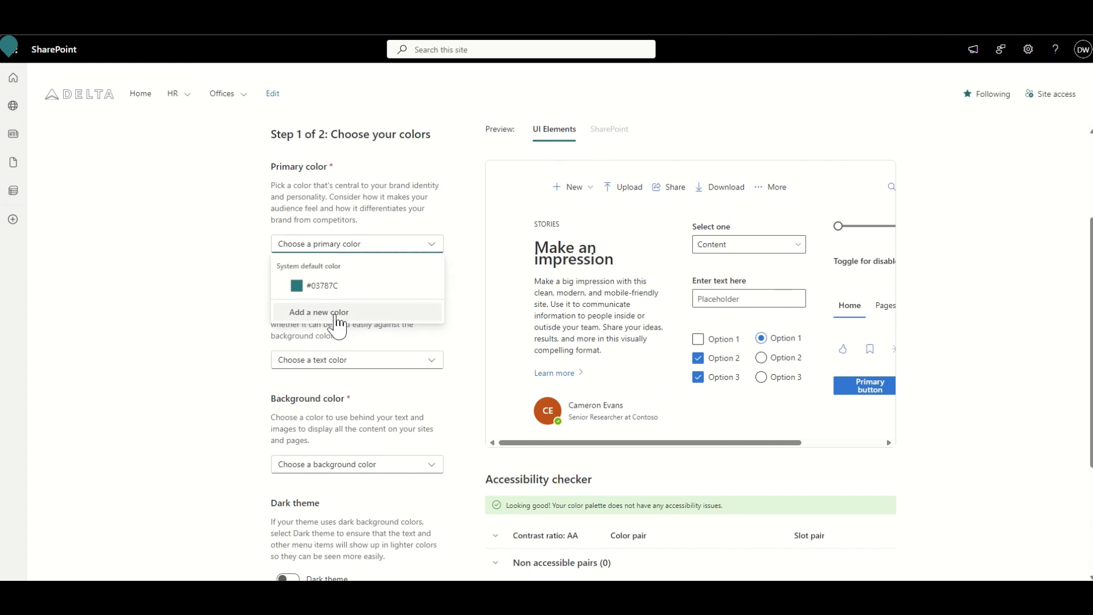
click(319, 313)
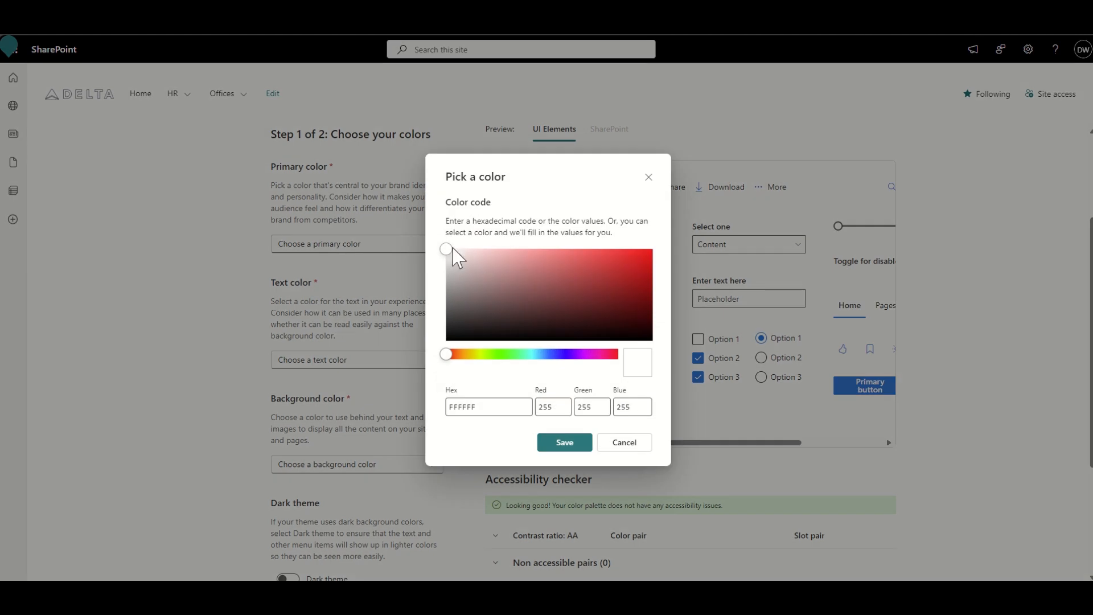
drag(451, 248, 613, 237)
double_click(465, 407)
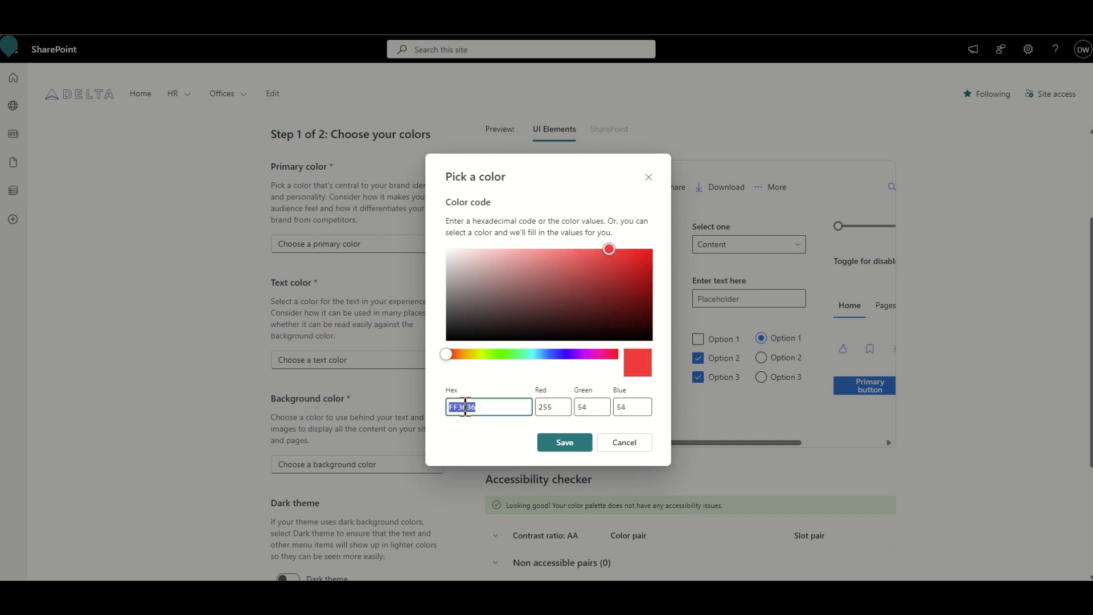
text(007EB6)
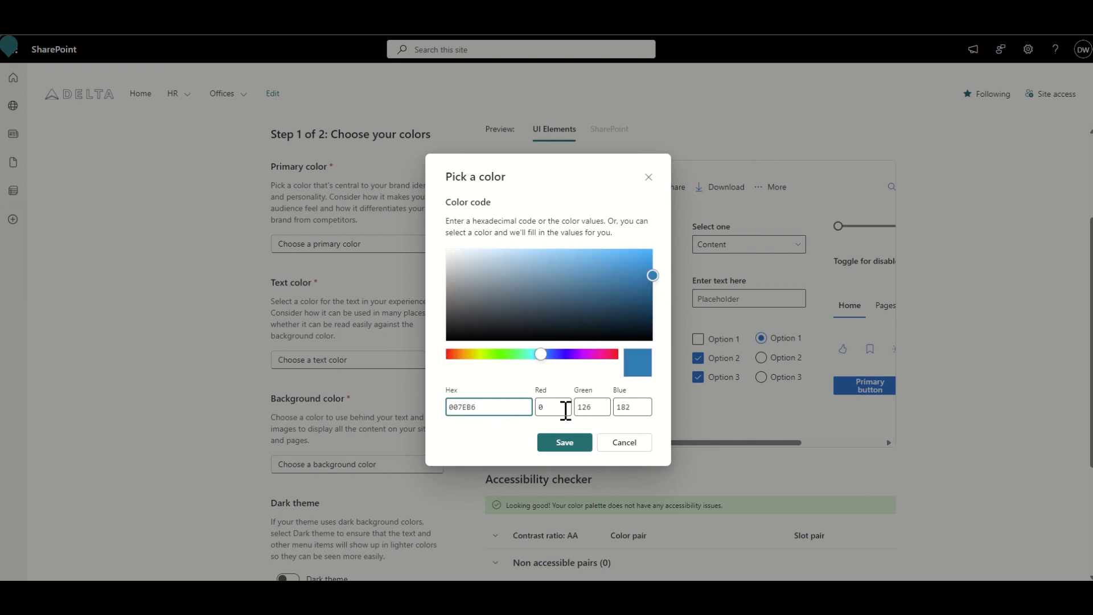
click(560, 448)
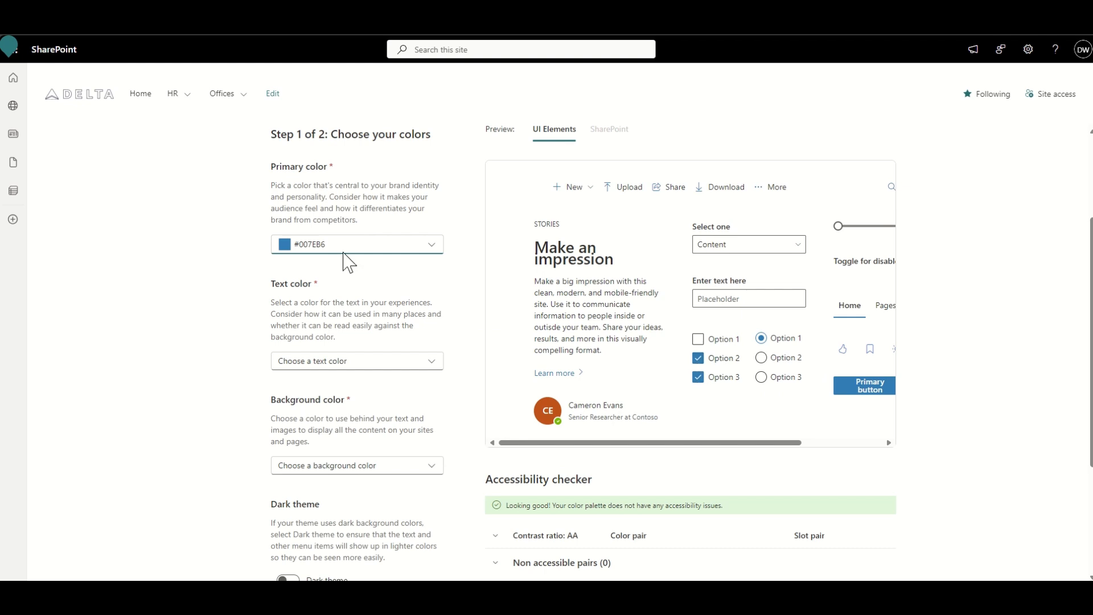
- Try the system default #03787C as the theme's primary color and switch back to the custom #007EB6
click(359, 248)
click(327, 334)
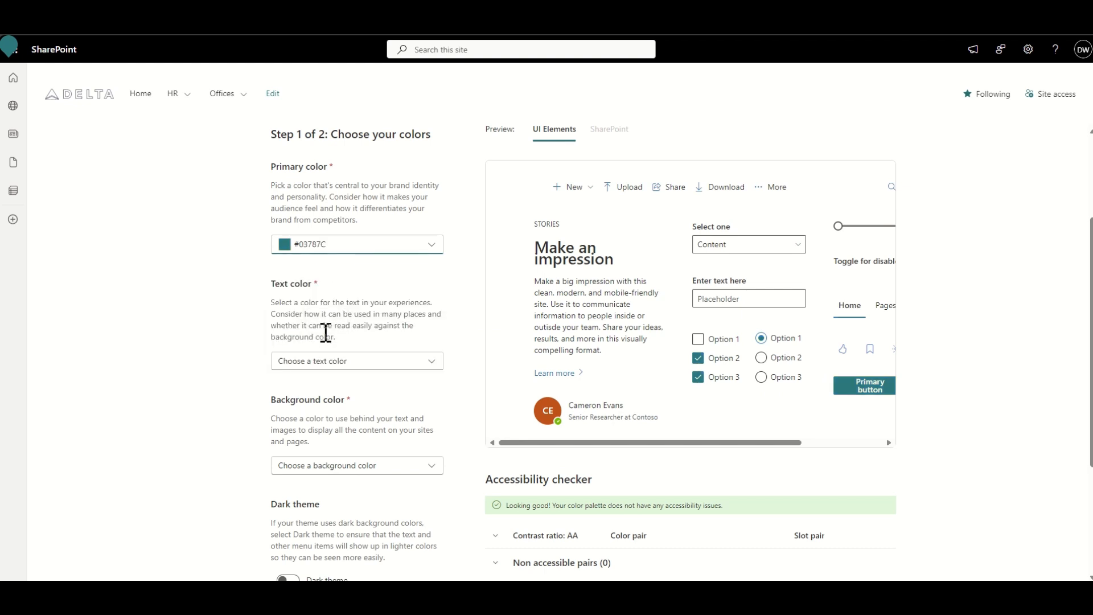
click(331, 250)
click(323, 287)
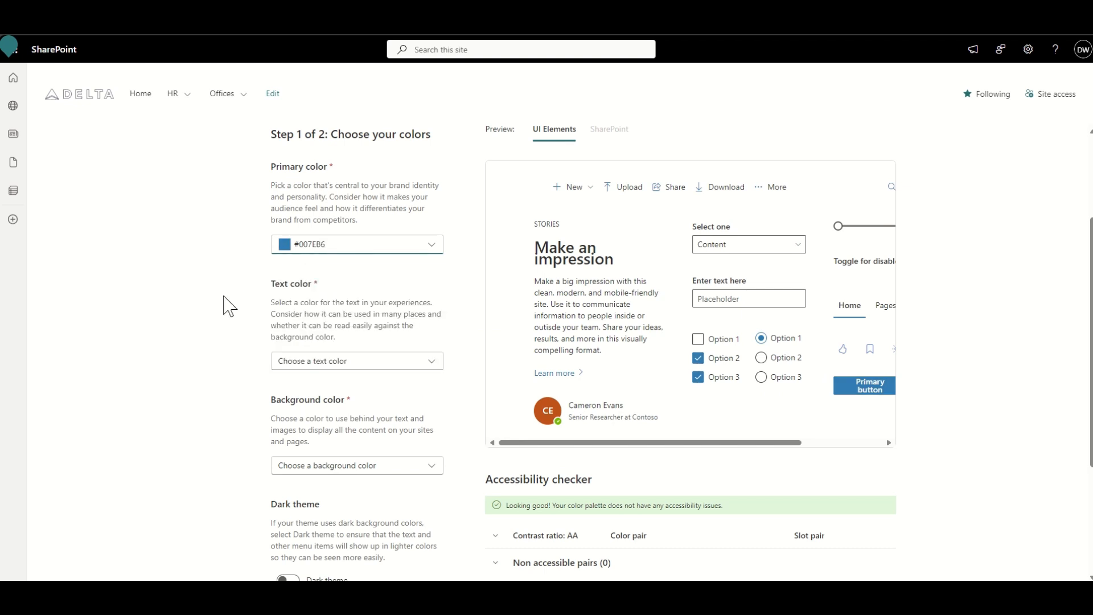
- Set the theme's text color to a new custom color with hex code 58595B
click(309, 369)
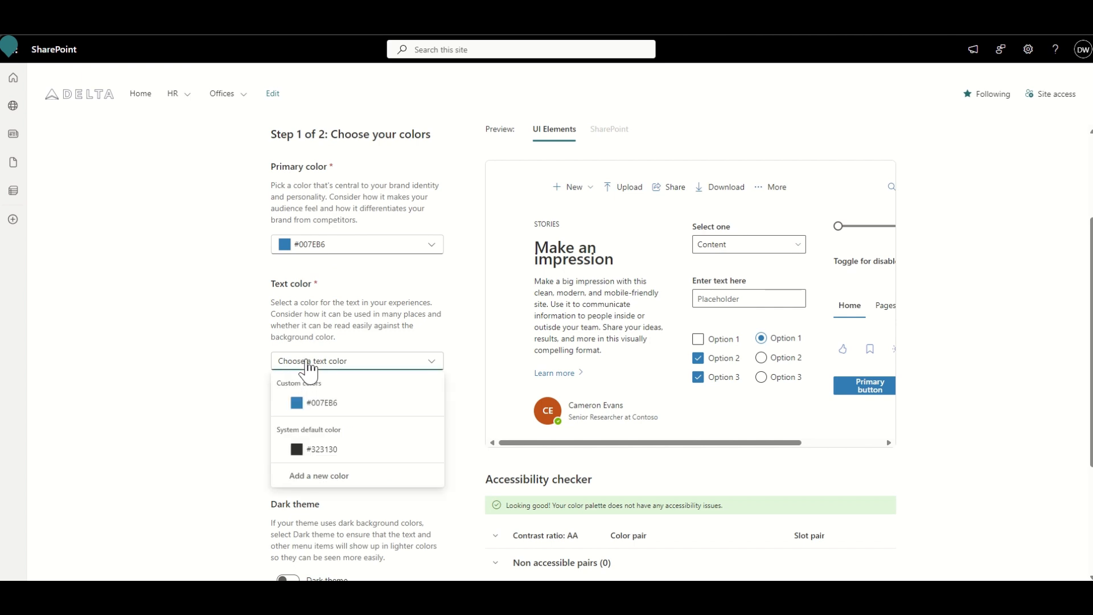
click(336, 476)
click(476, 409)
double_click(477, 409)
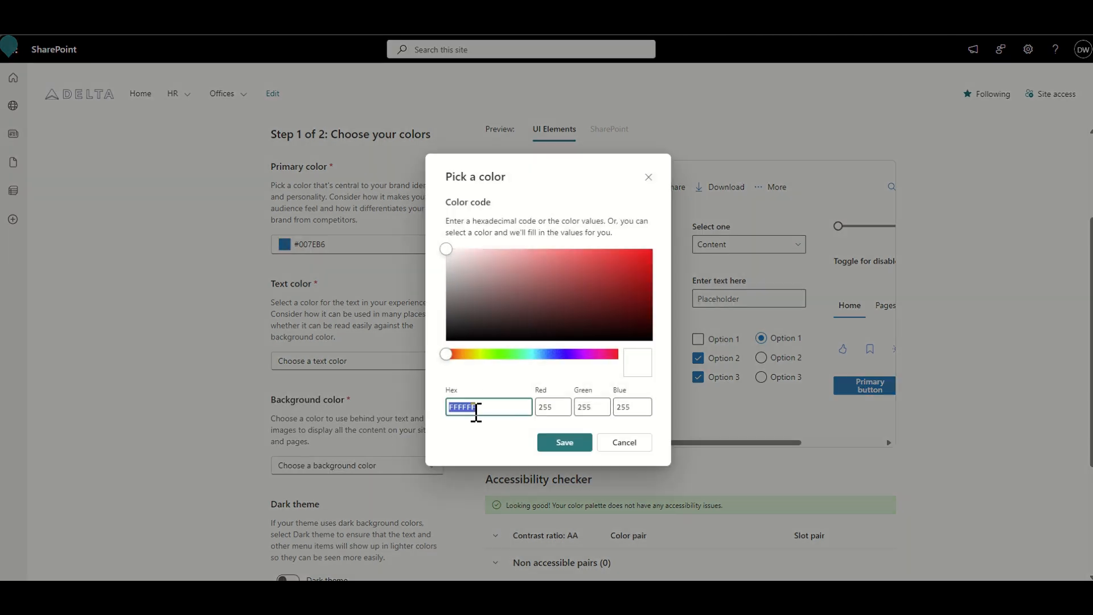
text(58595B)
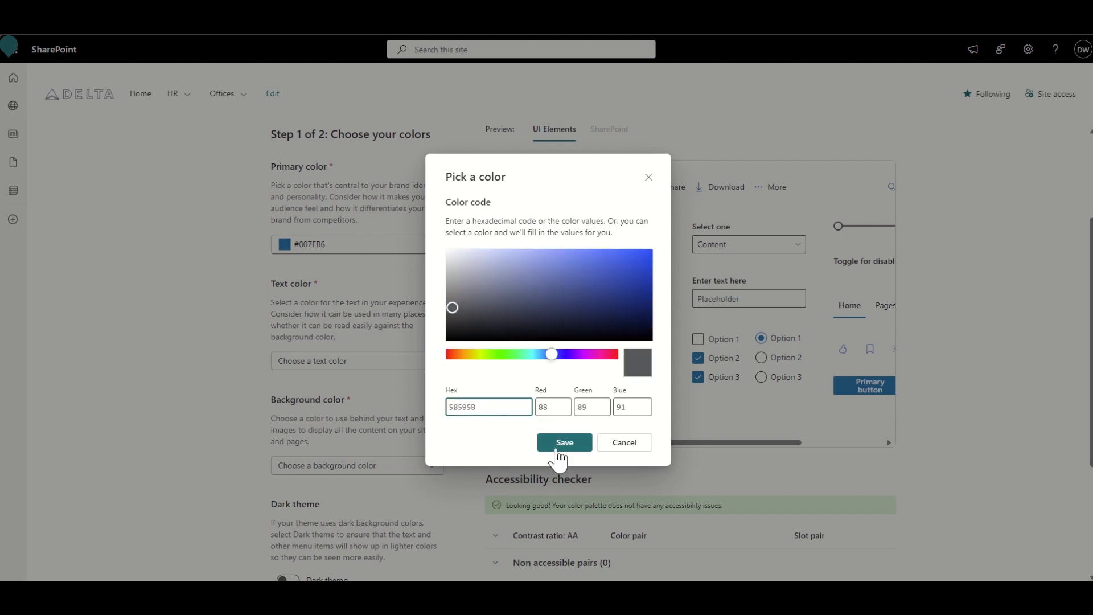
click(563, 443)
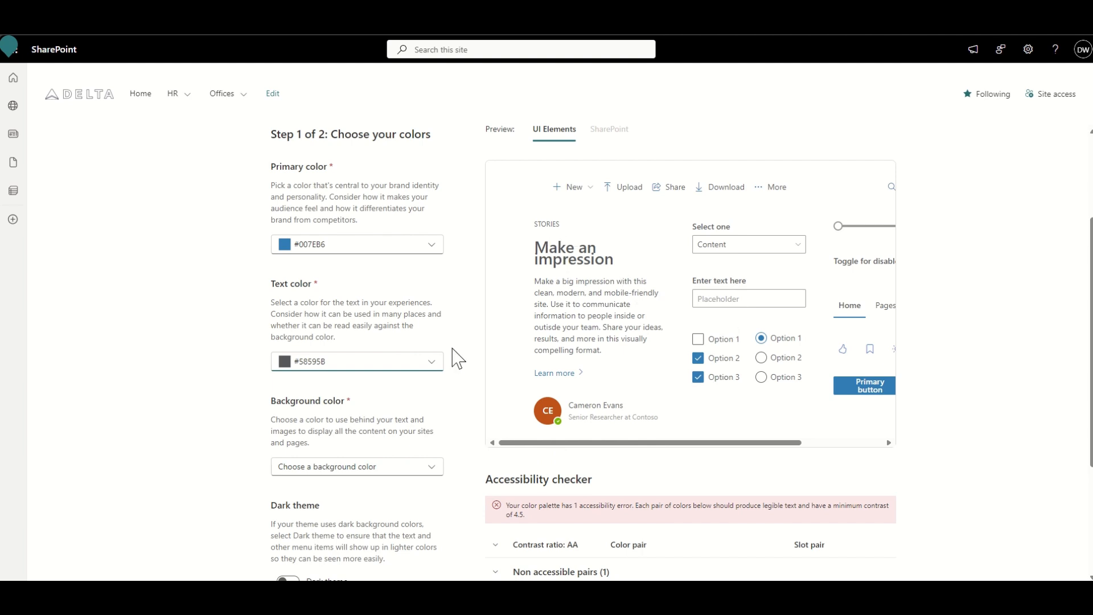
- Set the theme's background color to a new custom light grey with hex code F7F7F7
scroll(289, 432, down, 1)
click(302, 437)
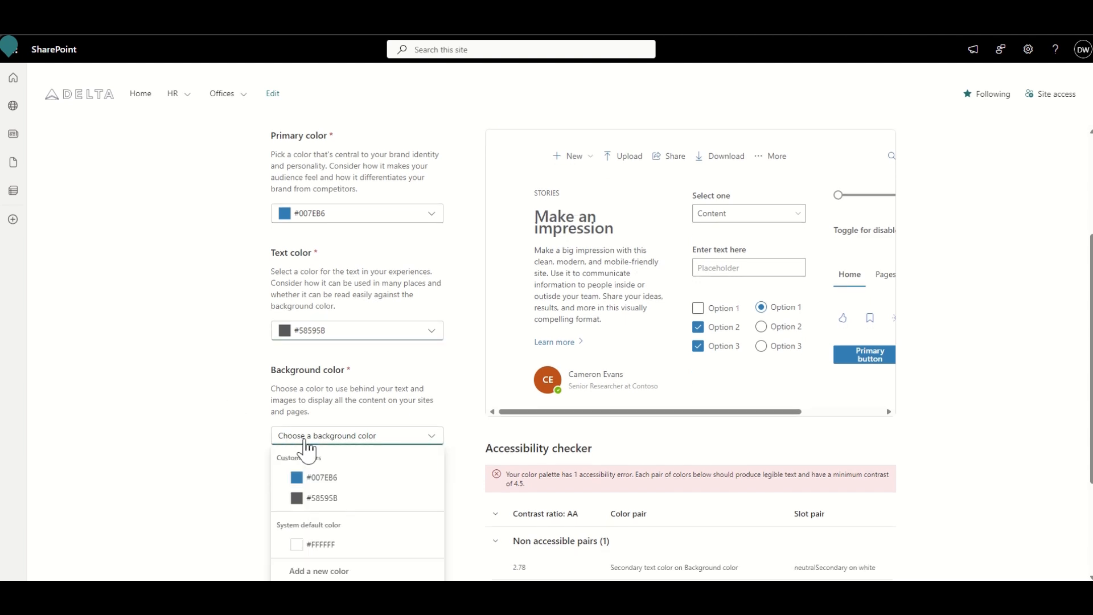
scroll(308, 448, down, 2)
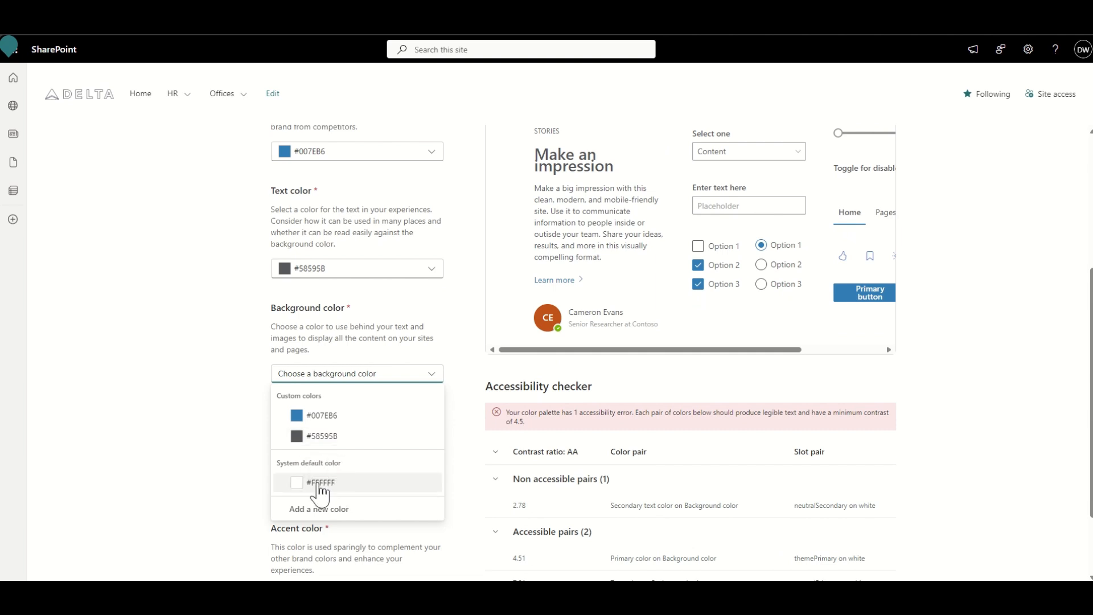
click(333, 509)
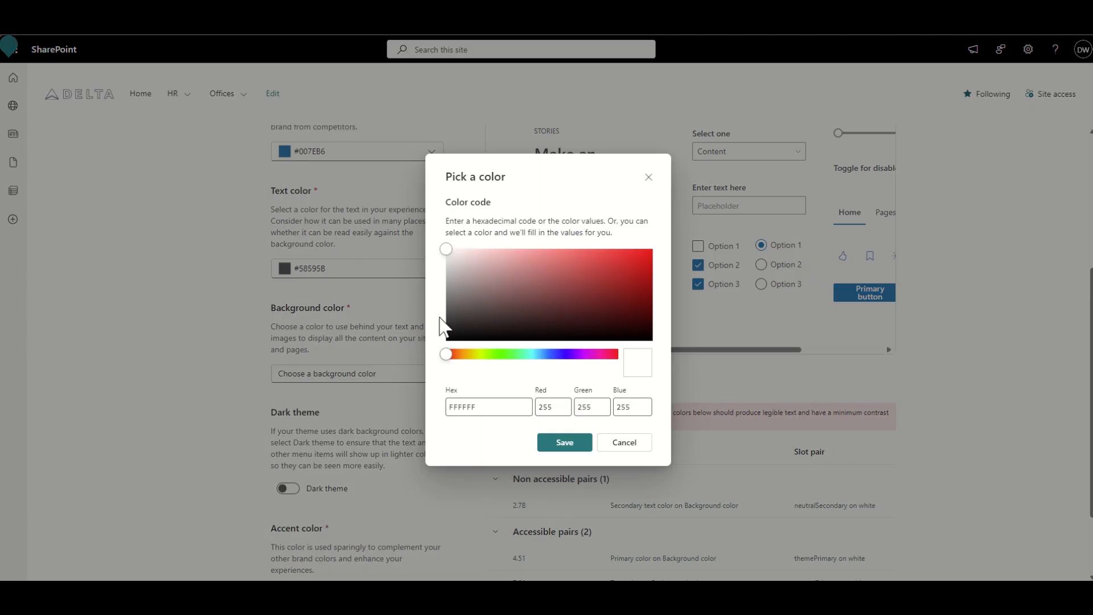
click(447, 253)
click(556, 444)
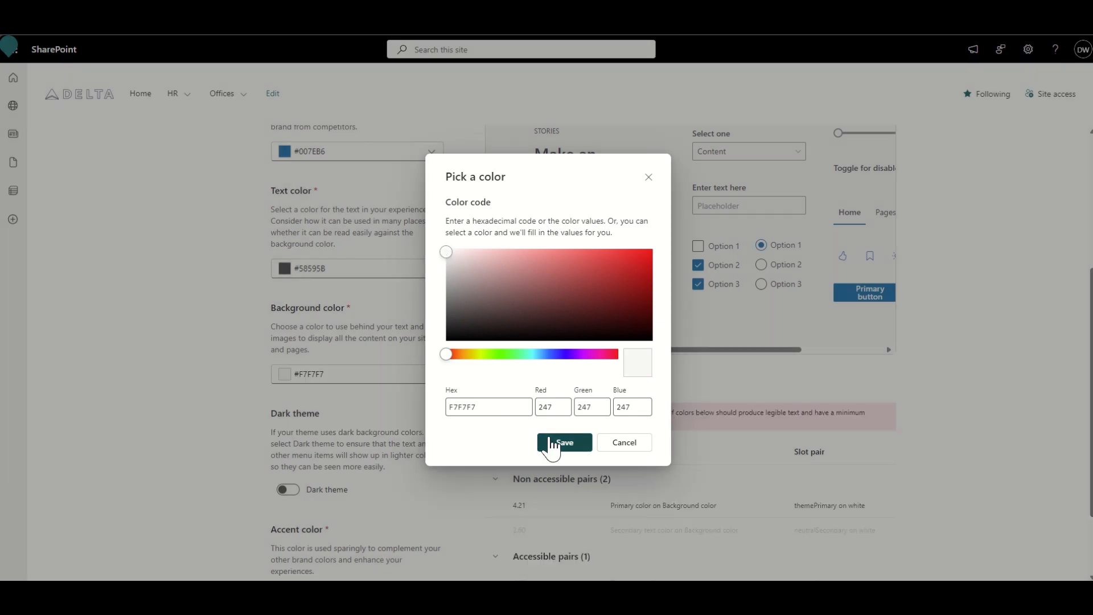
- Review the theme preview and accessibility checker, and set the accent color to the system default #4F6BED
scroll(506, 291, up, 2)
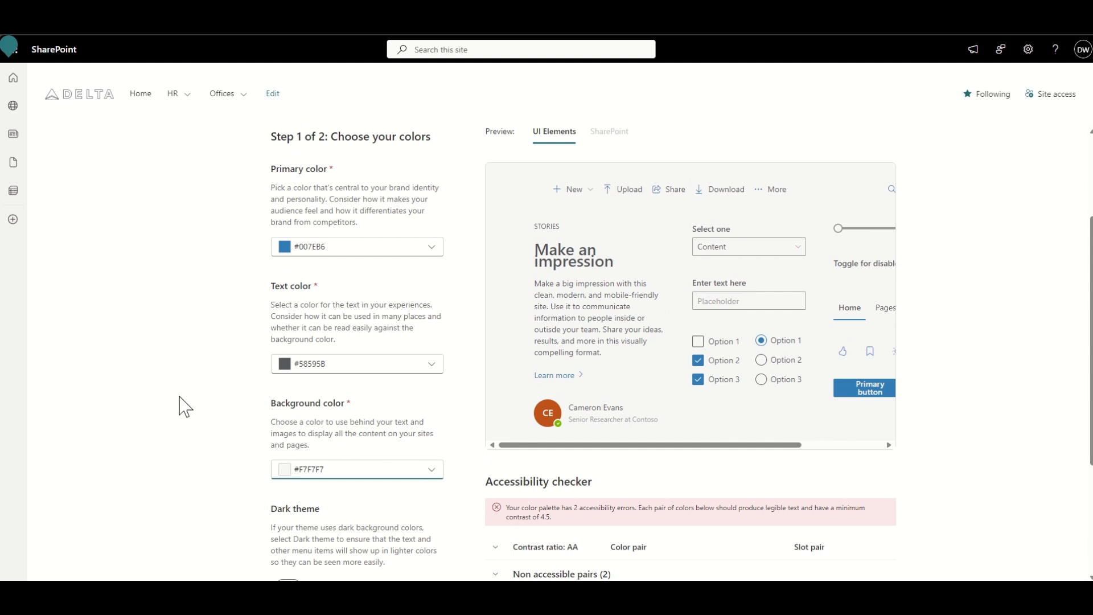
scroll(185, 407, down, 2)
scroll(185, 406, down, 2)
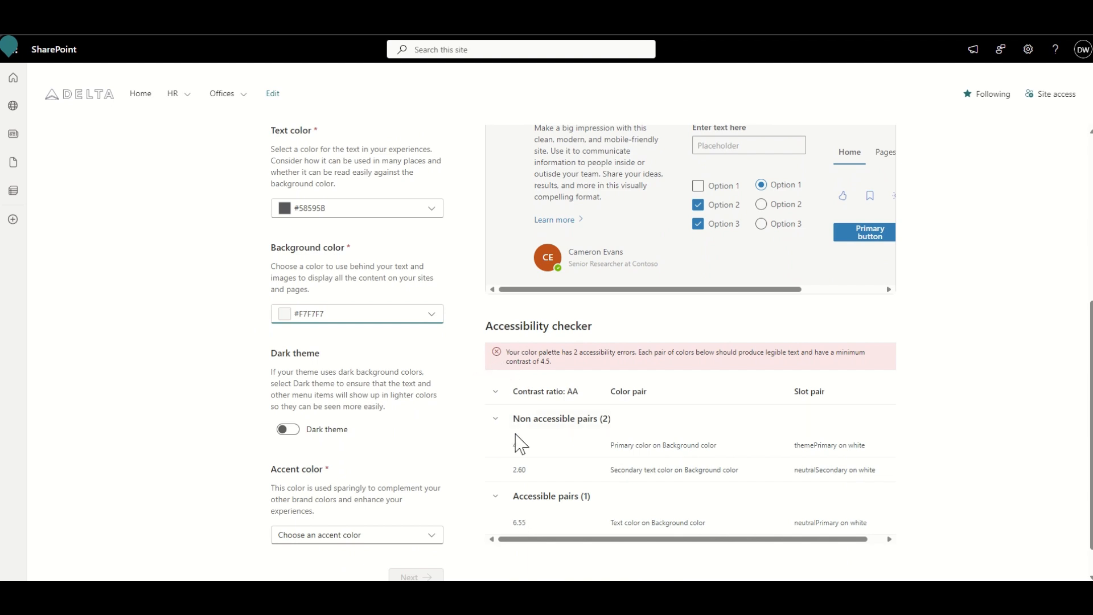
scroll(471, 421, down, 1)
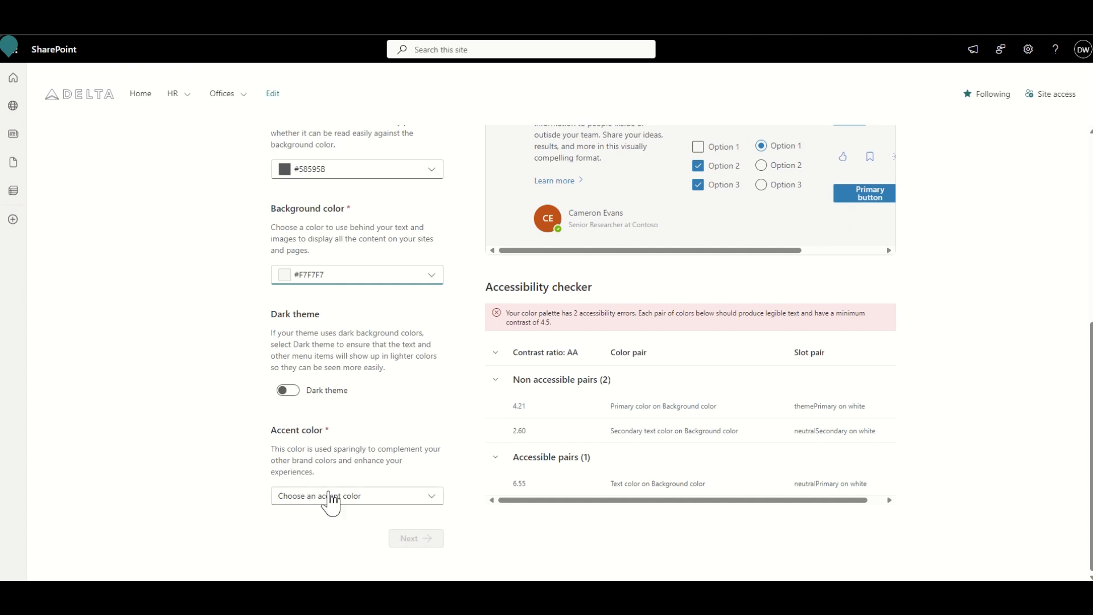
click(333, 504)
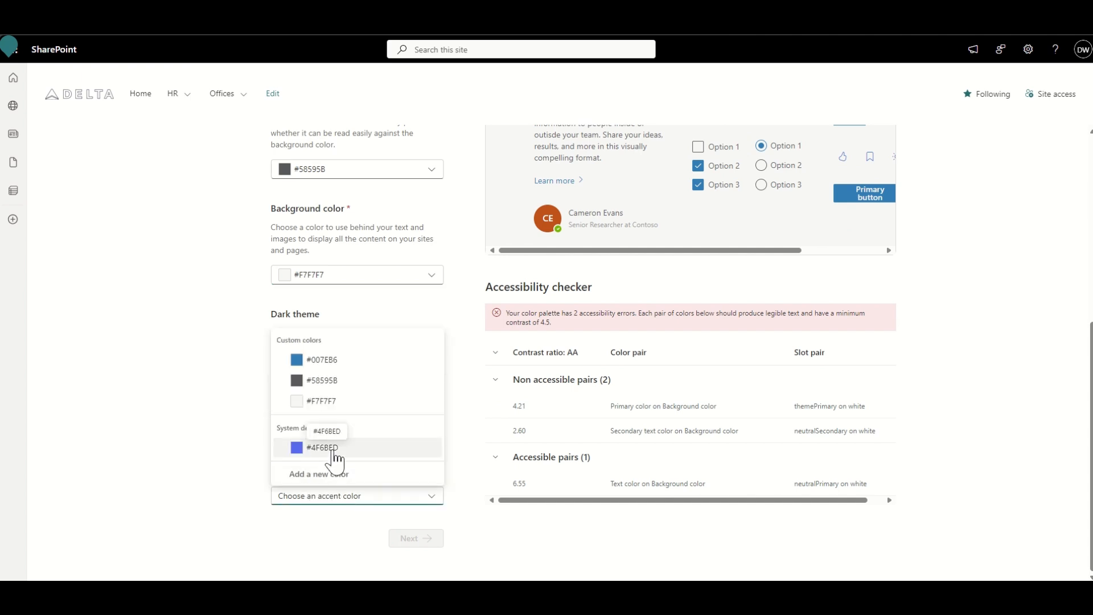
click(333, 448)
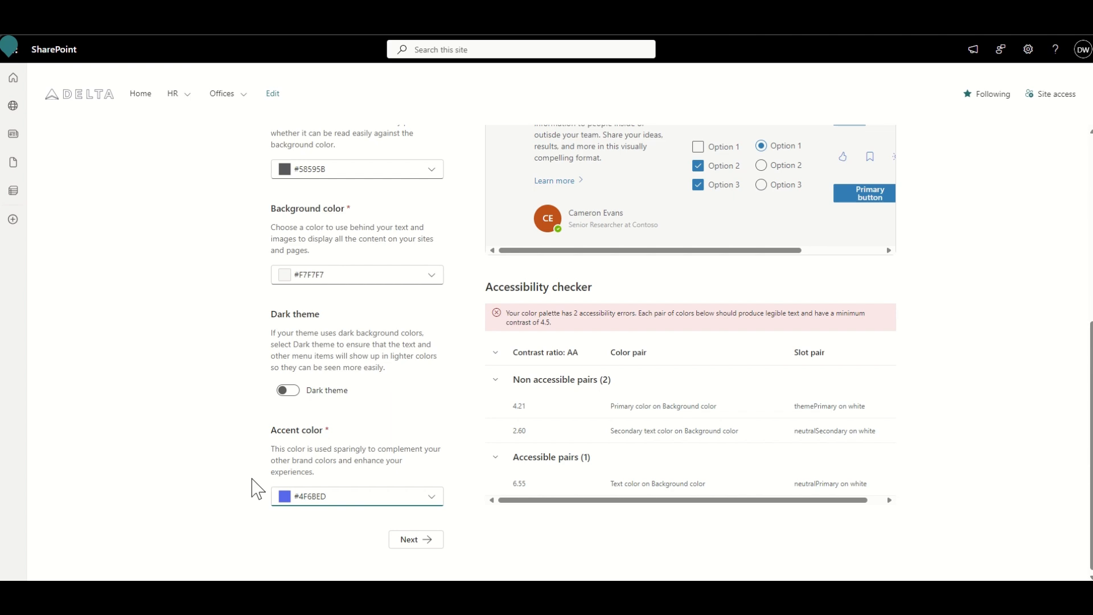
- Continue to the naming stage, name the theme "Grey and Blue" and save it
click(413, 541)
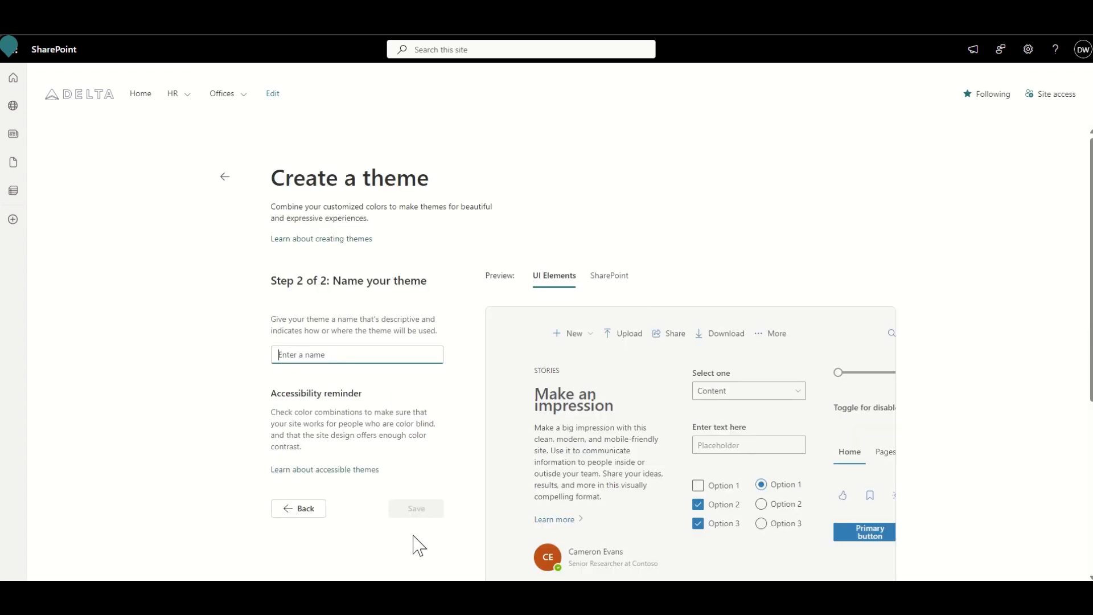
scroll(227, 361, down, 1)
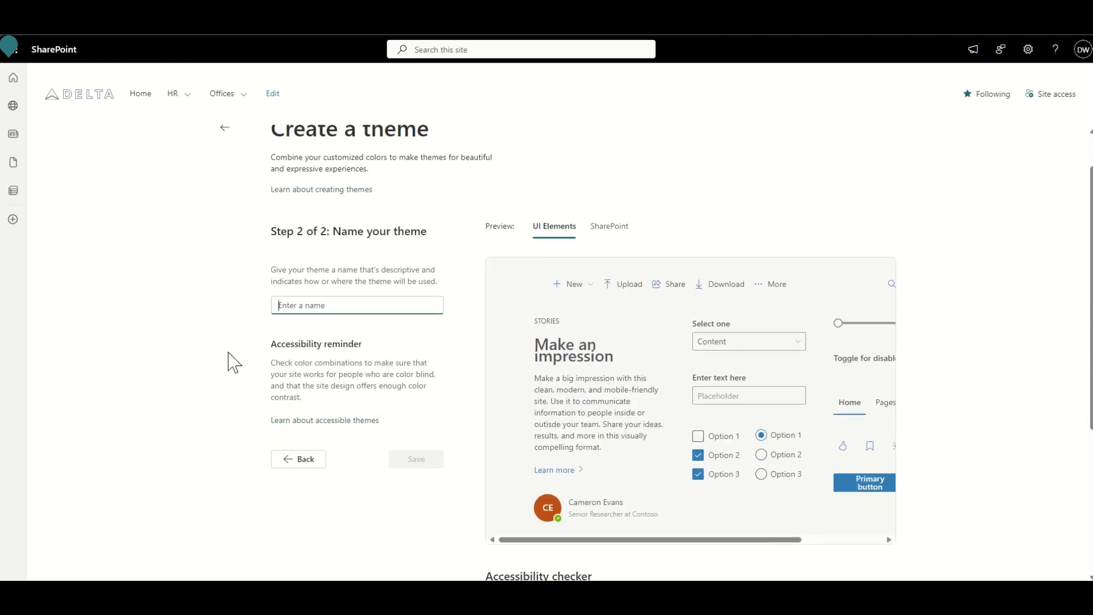
scroll(239, 364, up, 1)
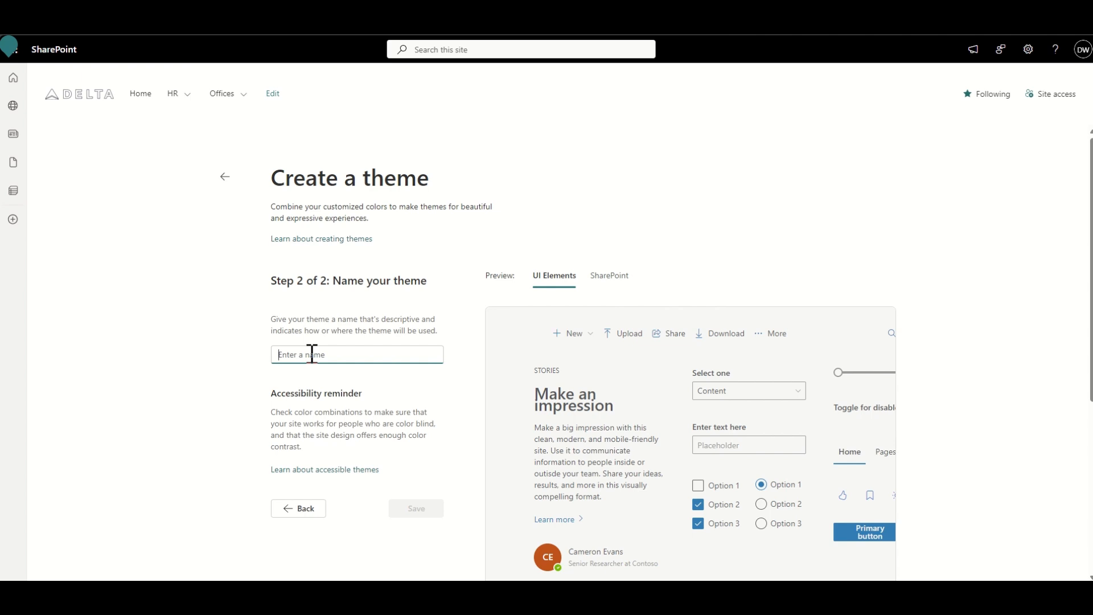
text(Grey and Blue)
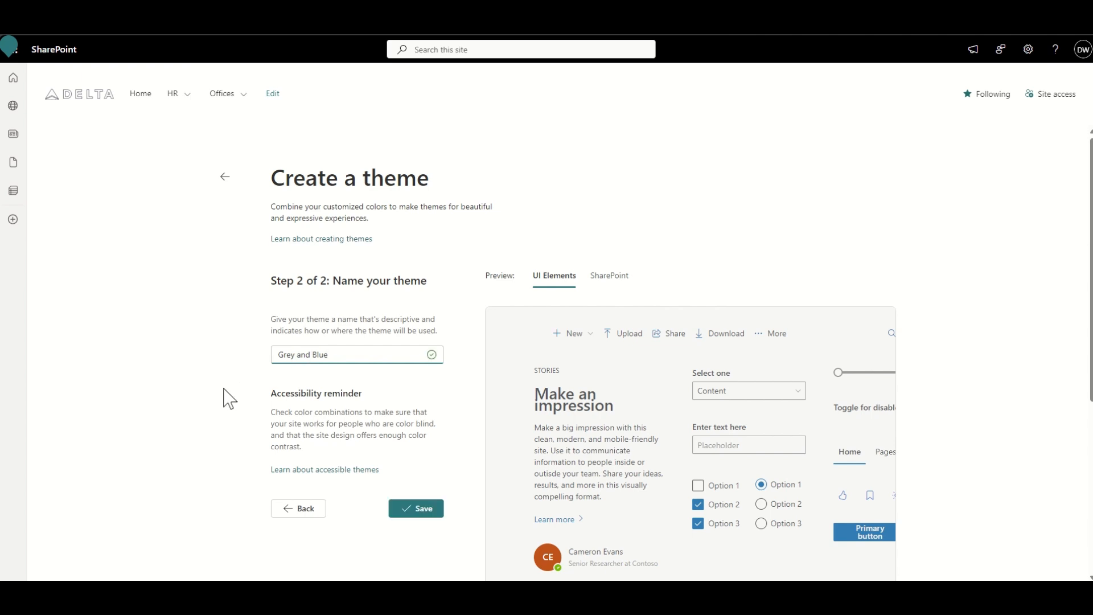
click(437, 516)
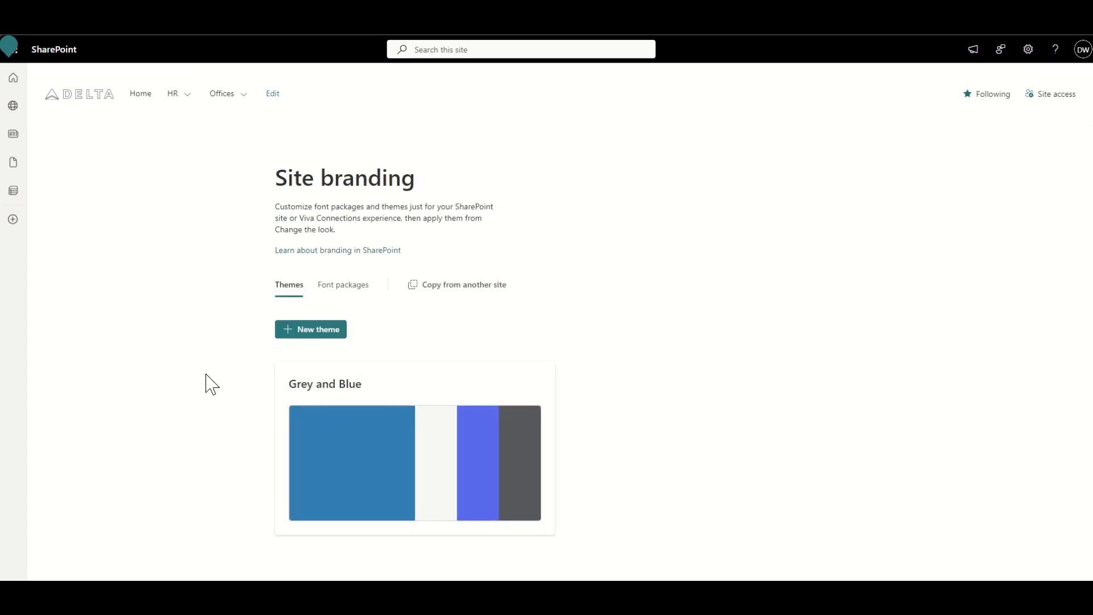
- Return to the Delta home page and preview the site's Grey and Blue theme on its content
click(427, 485)
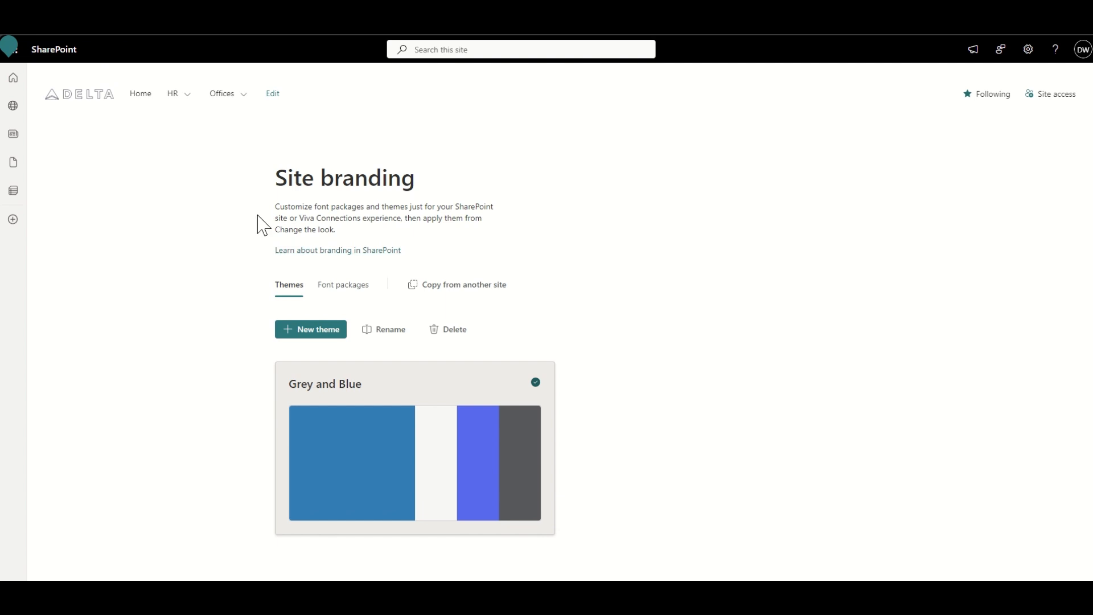
click(92, 98)
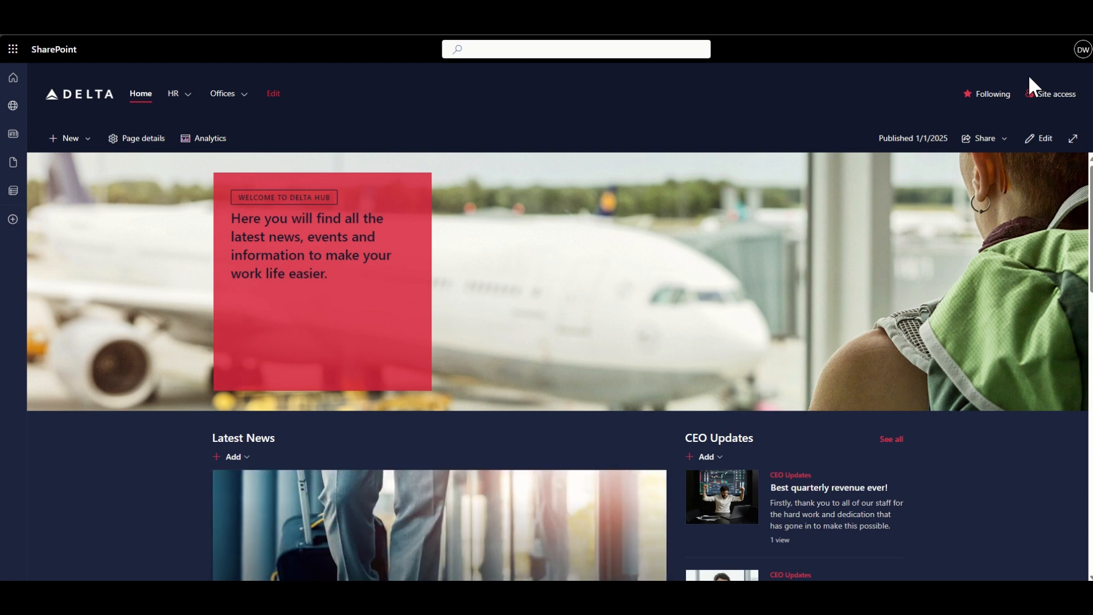
click(1028, 49)
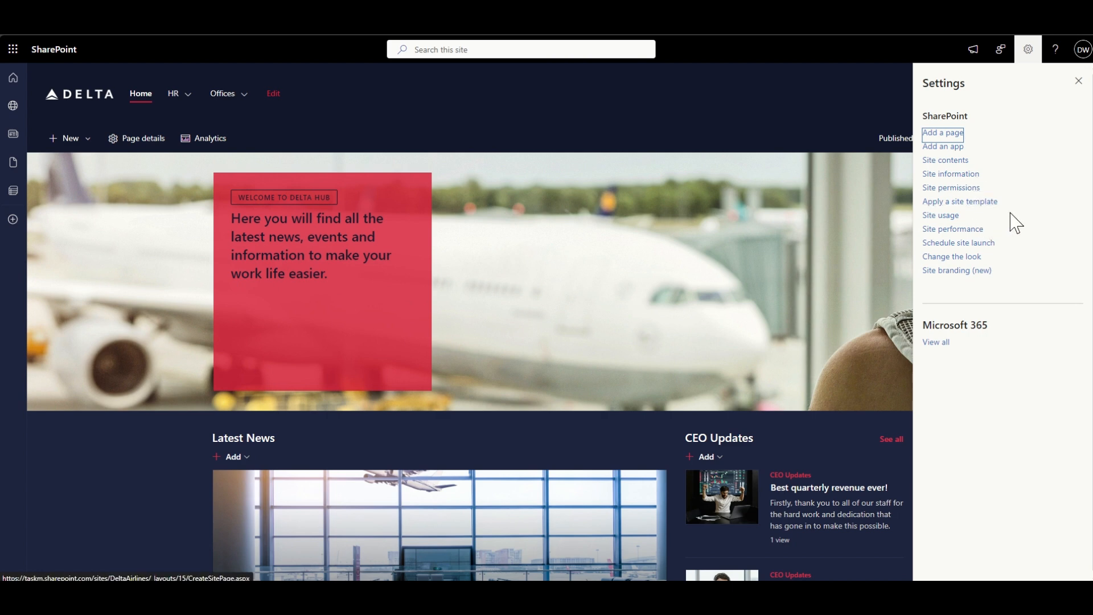
click(957, 262)
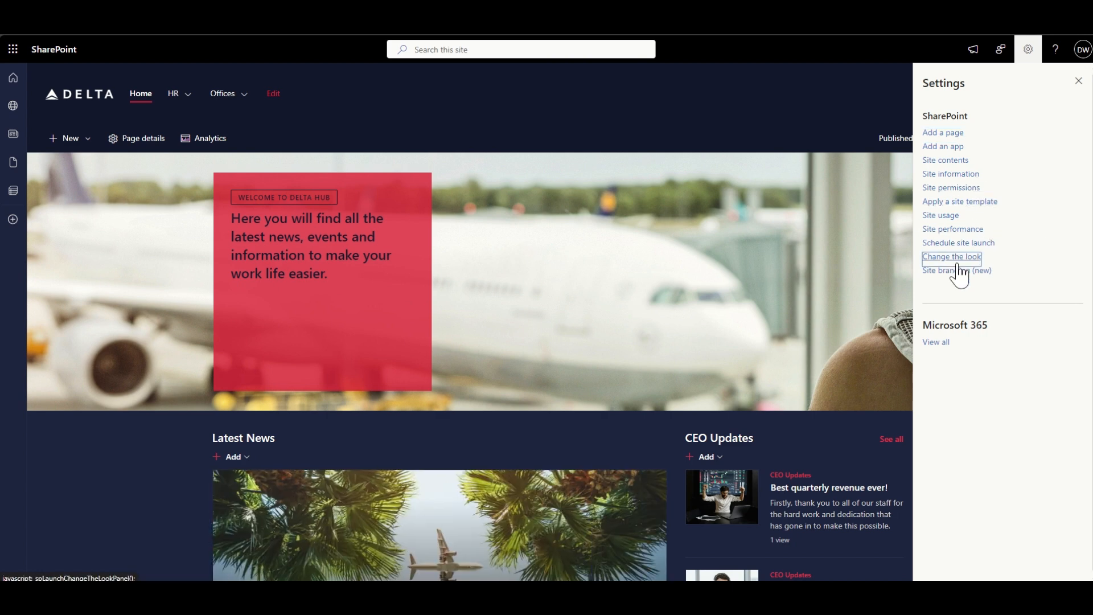
click(948, 111)
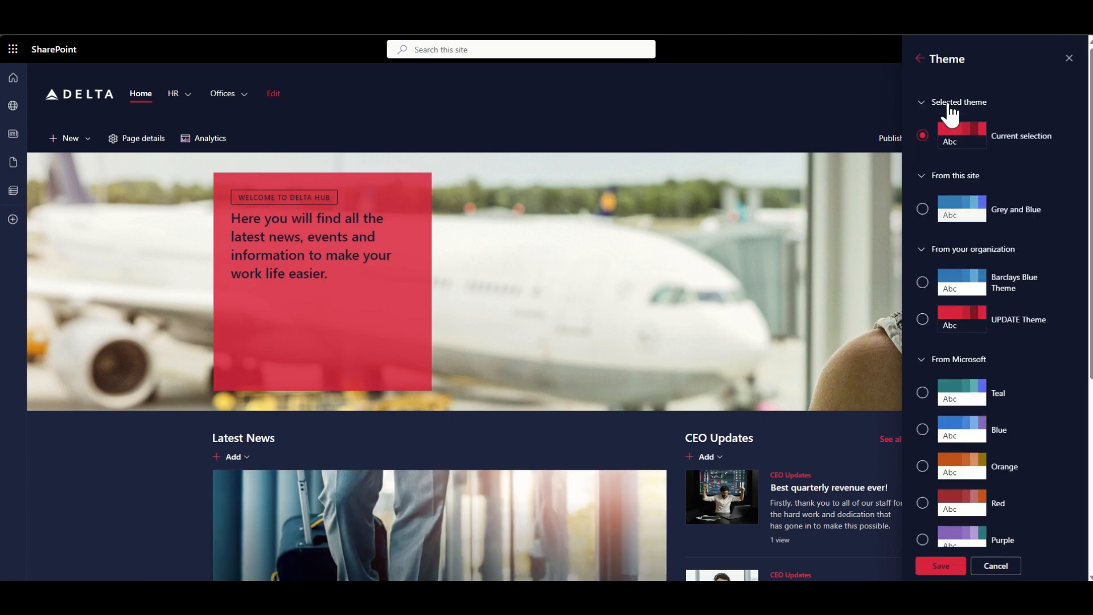
click(958, 216)
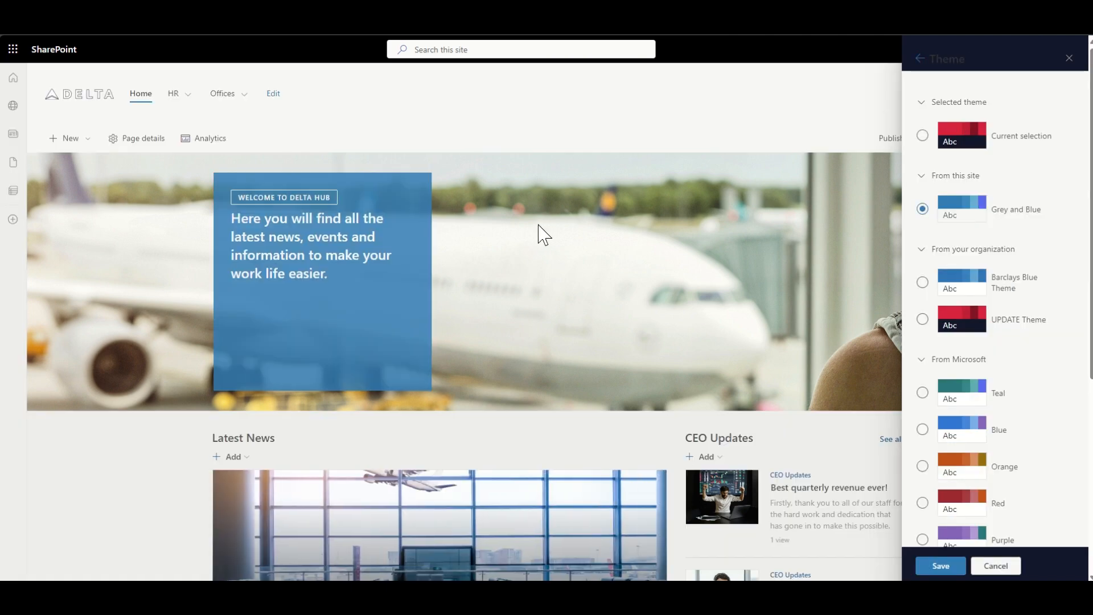
scroll(219, 423, down, 6)
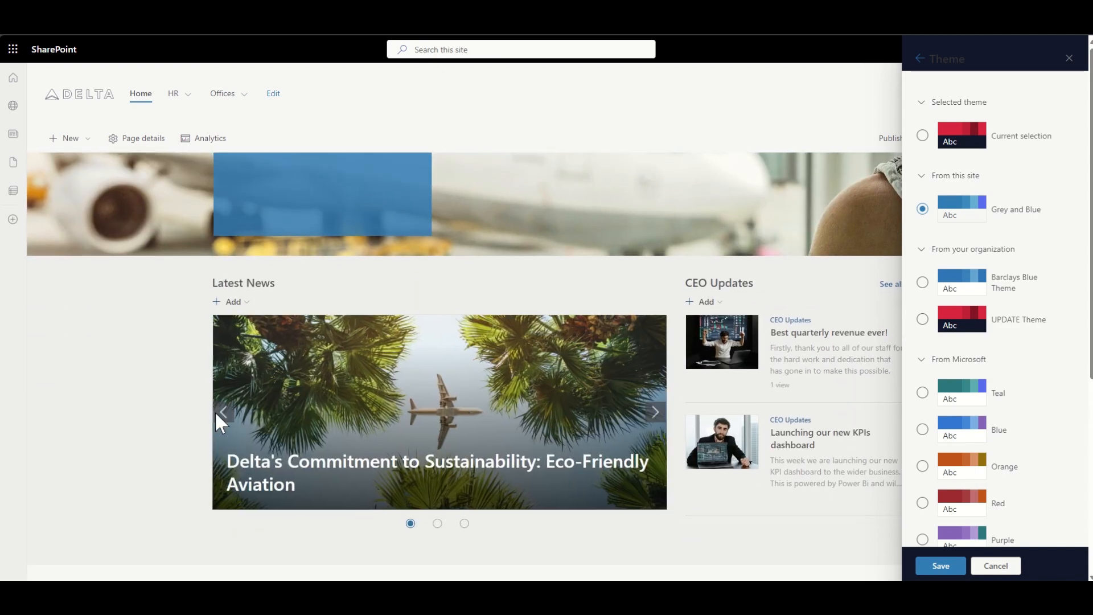
scroll(219, 422, down, 3)
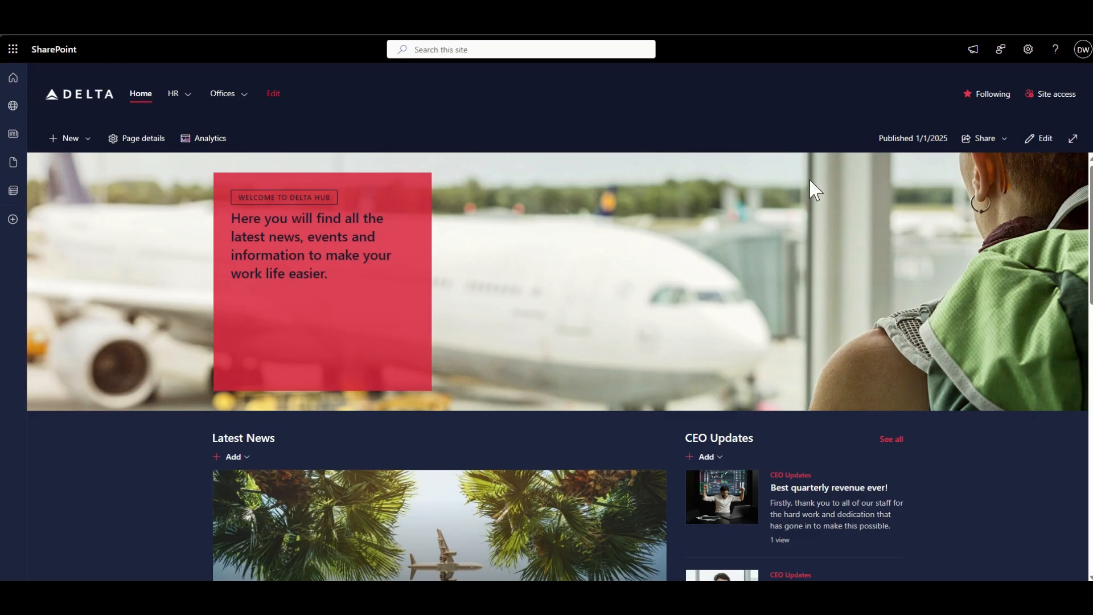
- Put the Delta home page into edit mode and open the HR Portal link's settings in the Useful Links web part
scroll(691, 188, down, 10)
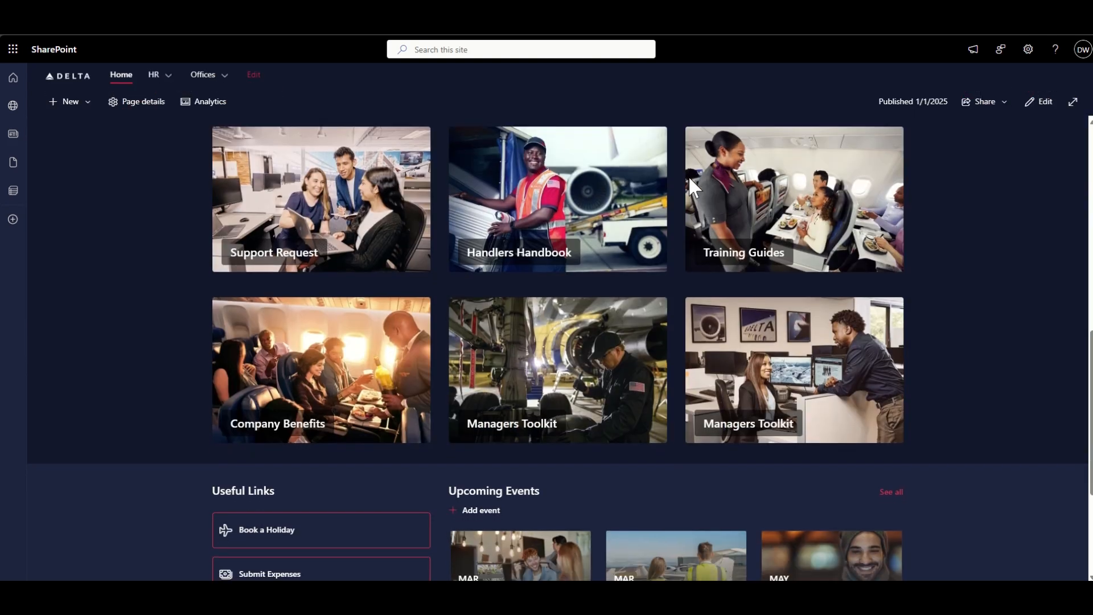
scroll(690, 178, down, 4)
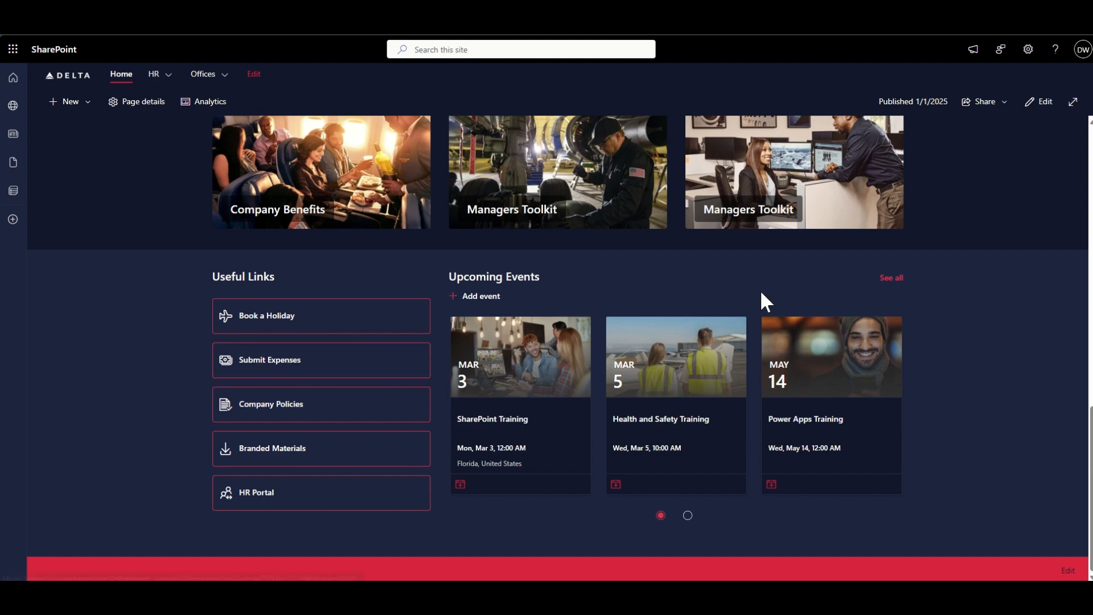
click(1046, 109)
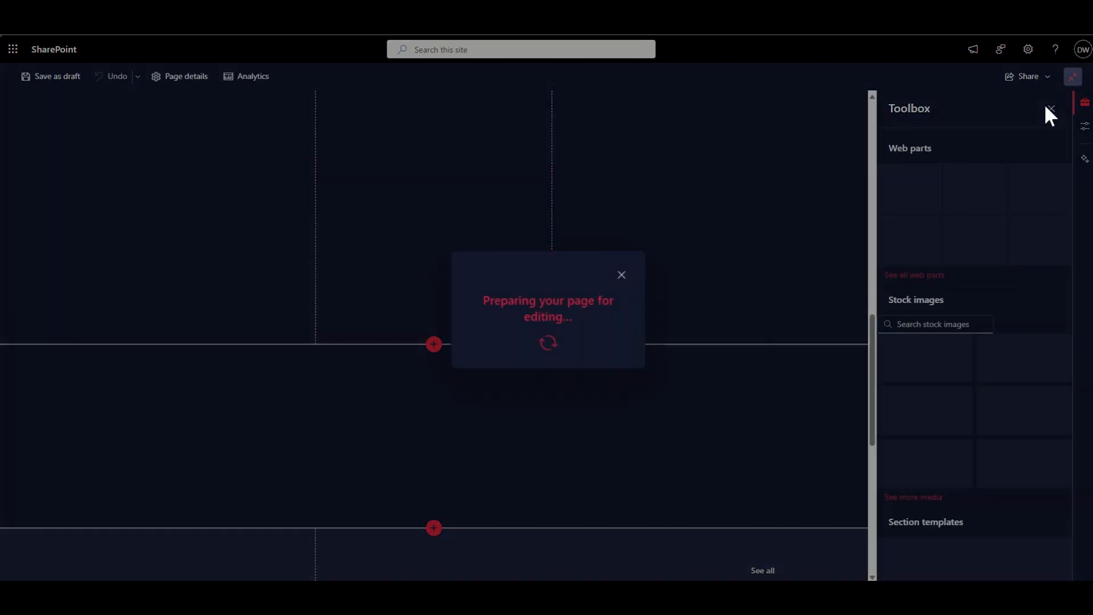
scroll(368, 367, down, 6)
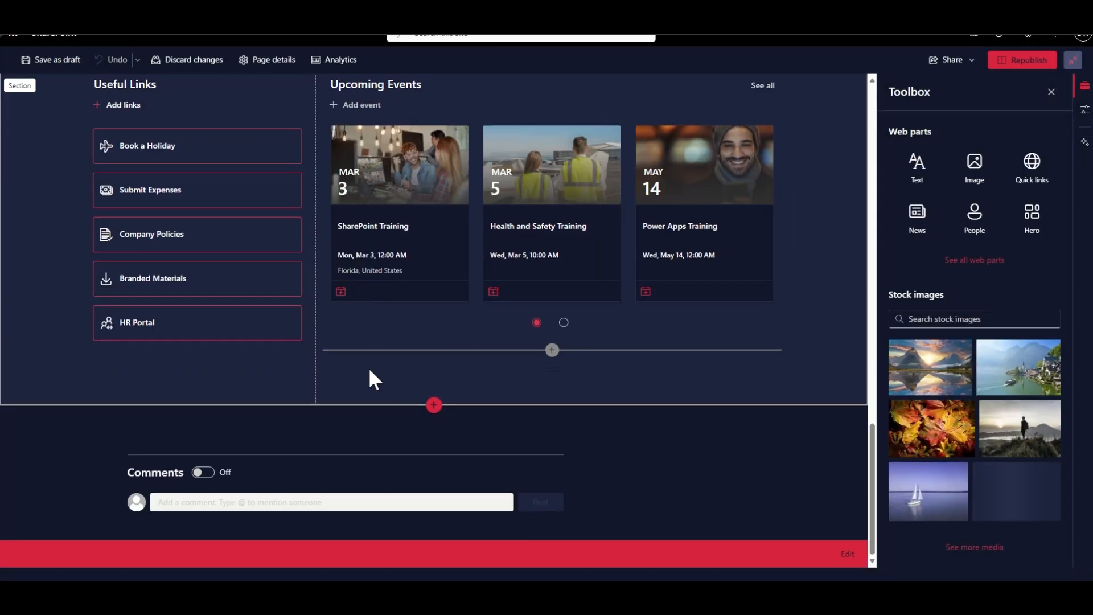
scroll(138, 200, up, 1)
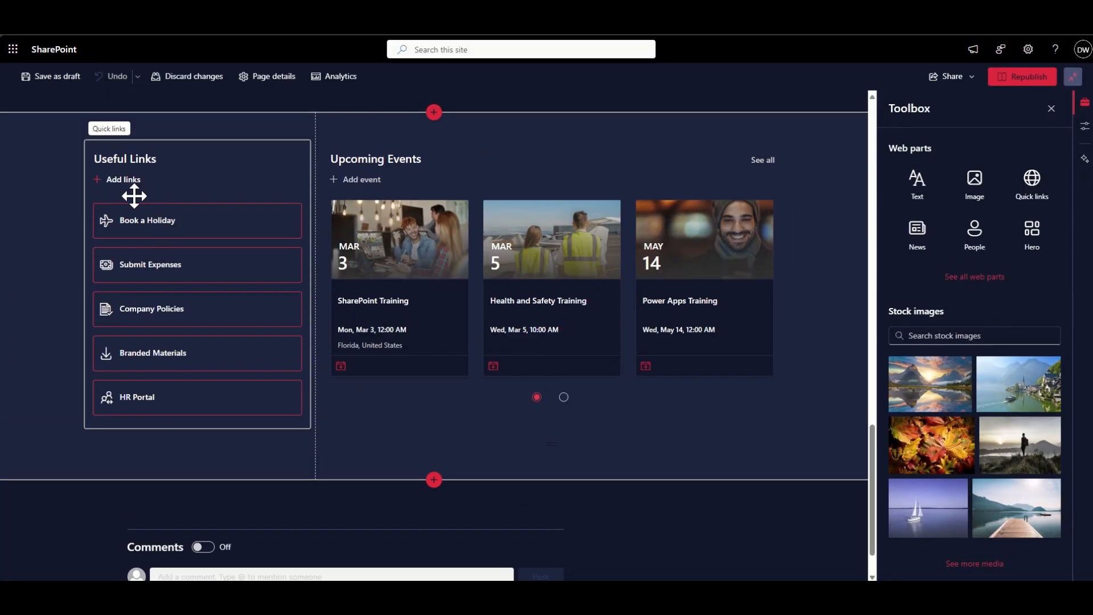
click(179, 227)
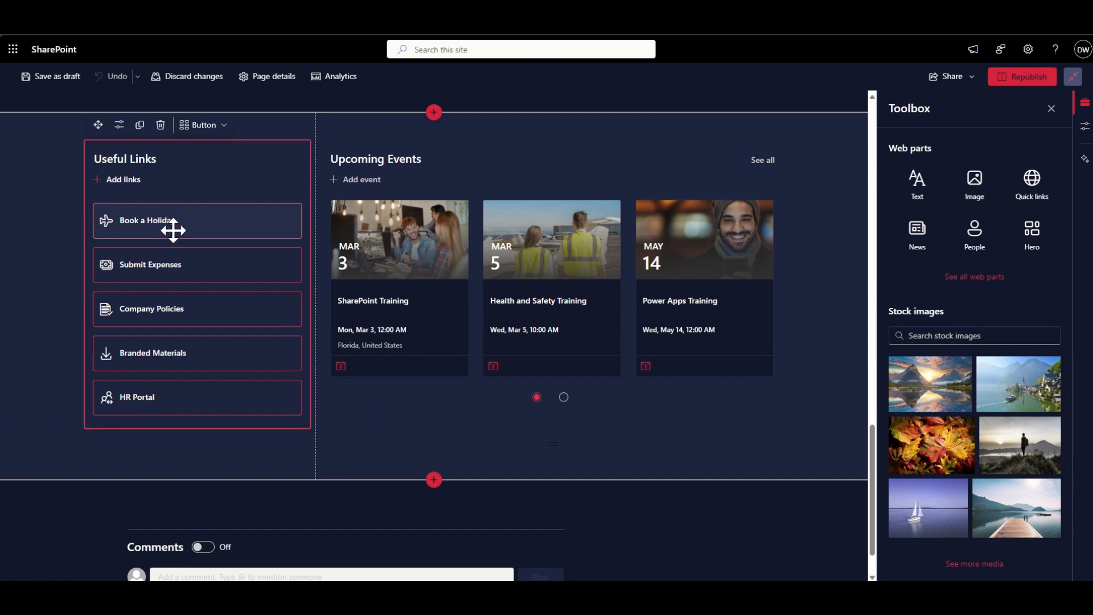
click(168, 400)
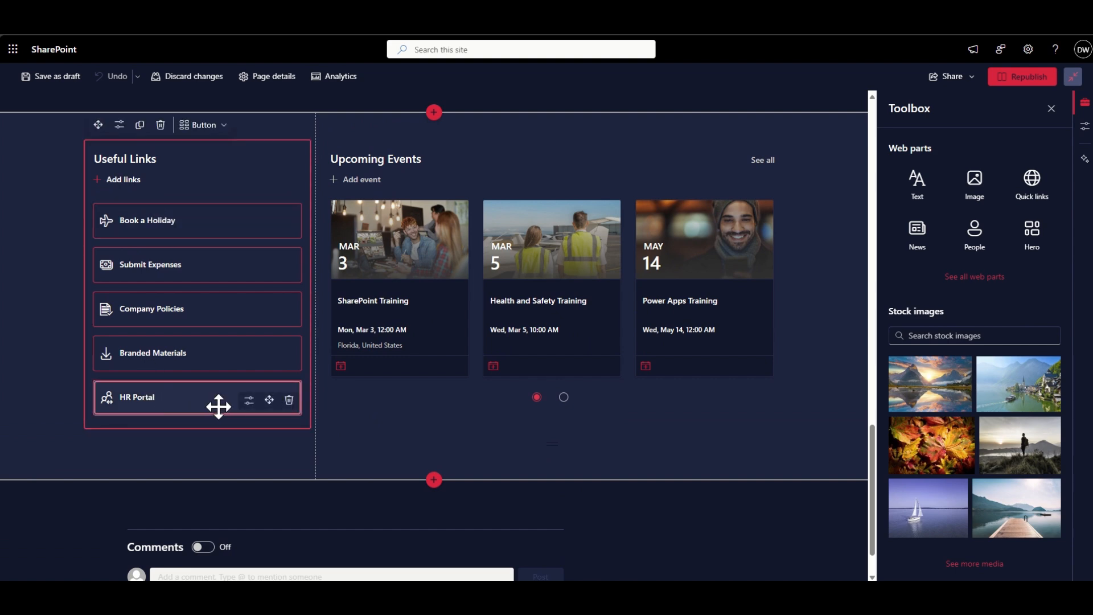
click(249, 401)
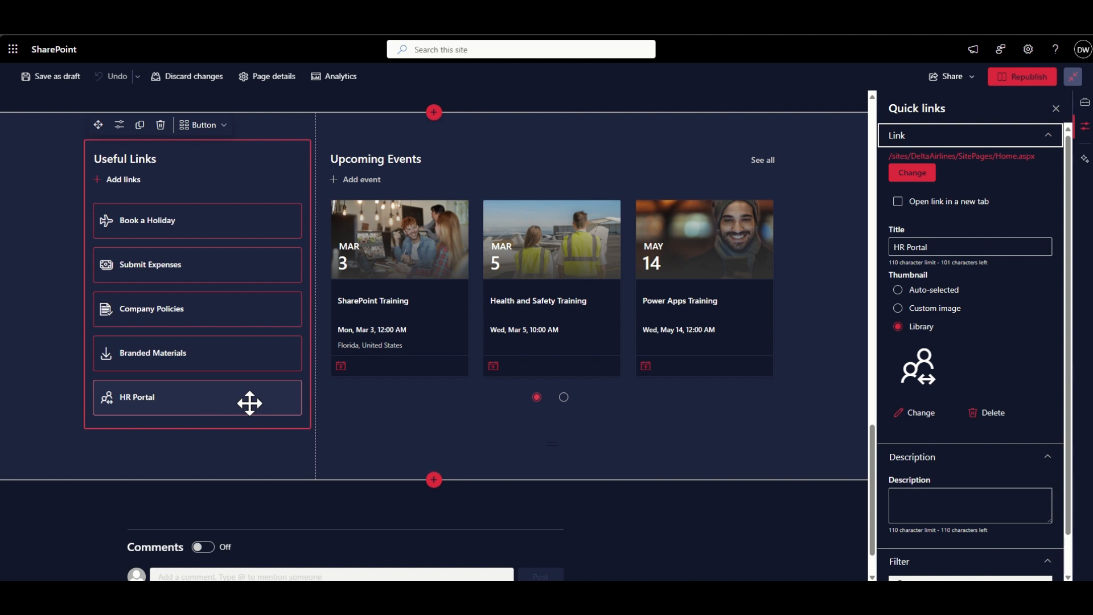
- Try the auto-selected and custom image thumbnail options for the HR Portal link
scroll(975, 291, down, 1)
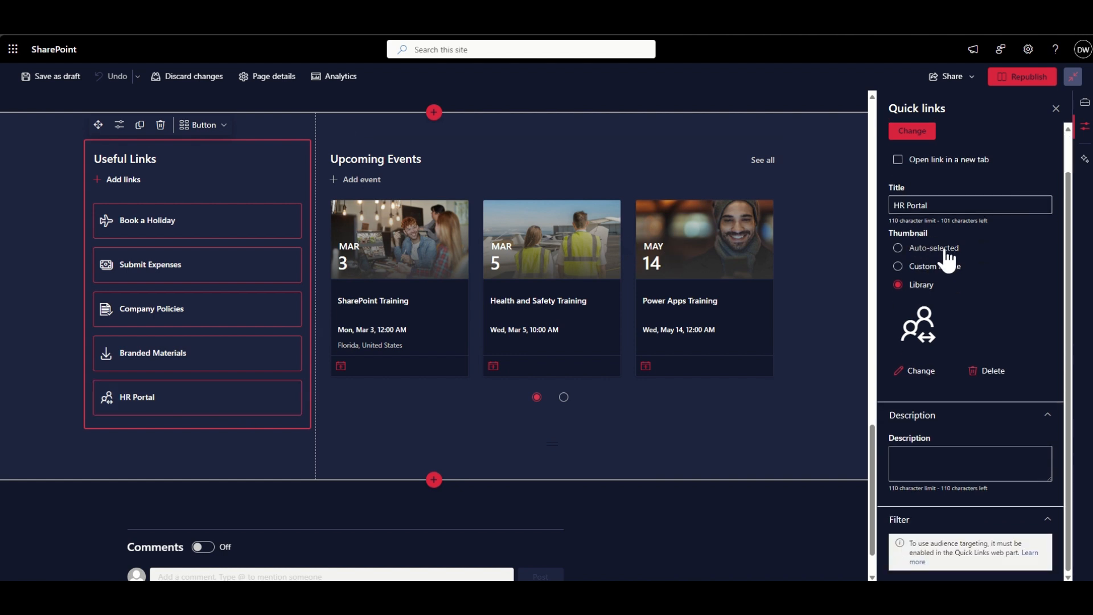
click(938, 253)
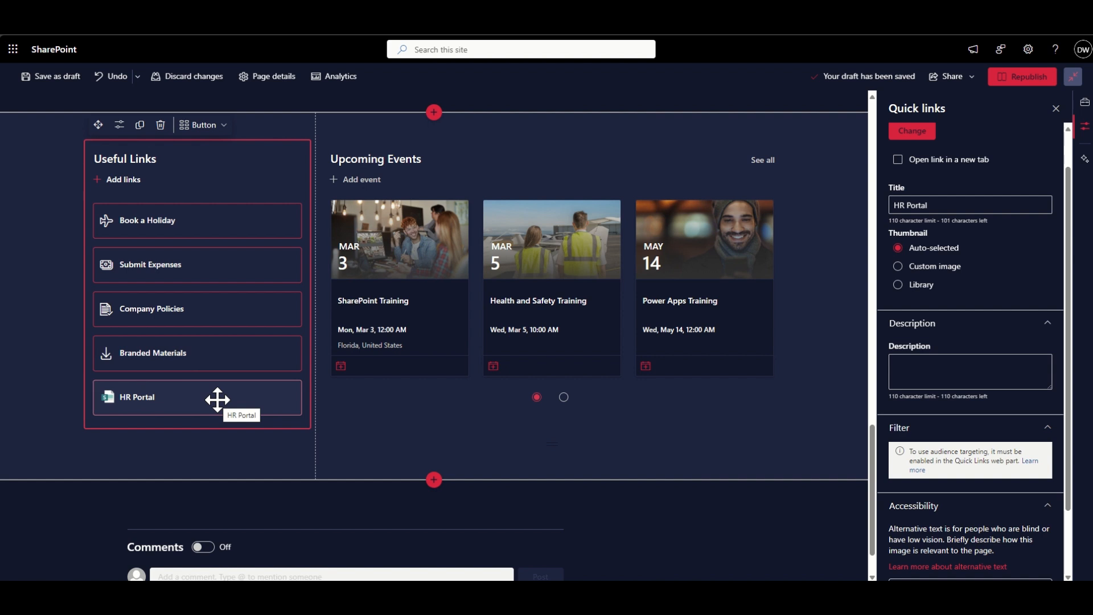
click(914, 272)
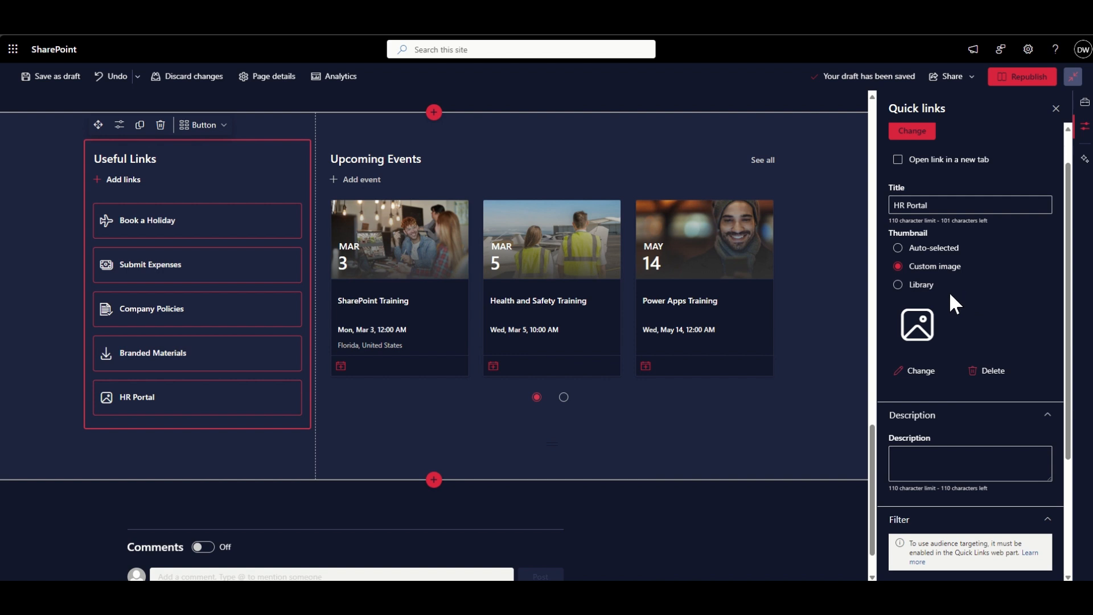
- Switch the HR Portal link's thumbnail source to Library and browse the collection of available icons
click(925, 288)
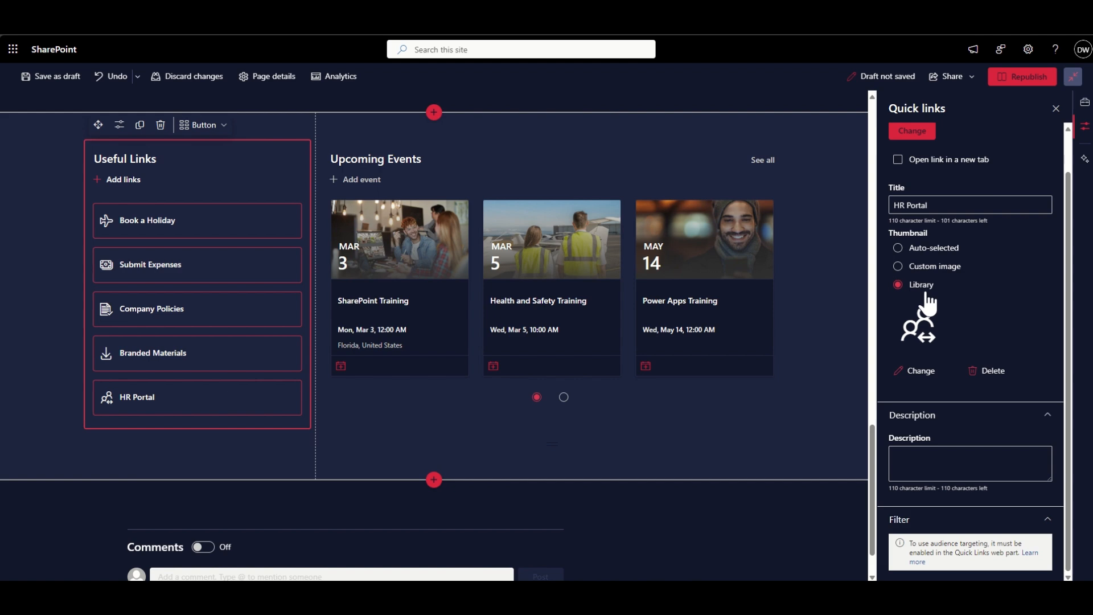
click(921, 372)
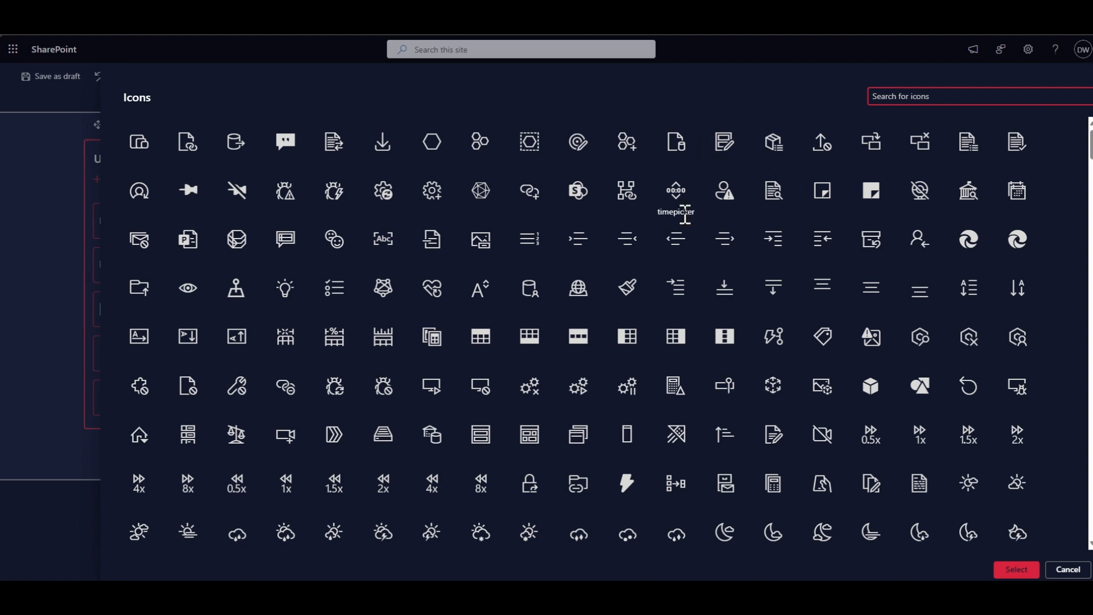
scroll(680, 219, down, 5)
scroll(686, 225, down, 11)
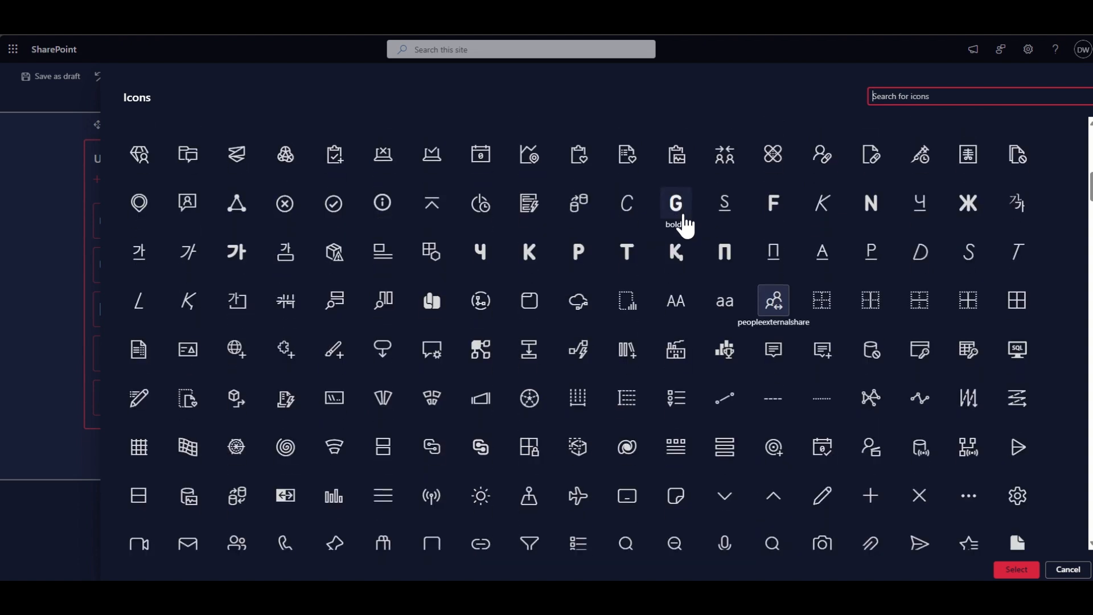
scroll(685, 224, down, 5)
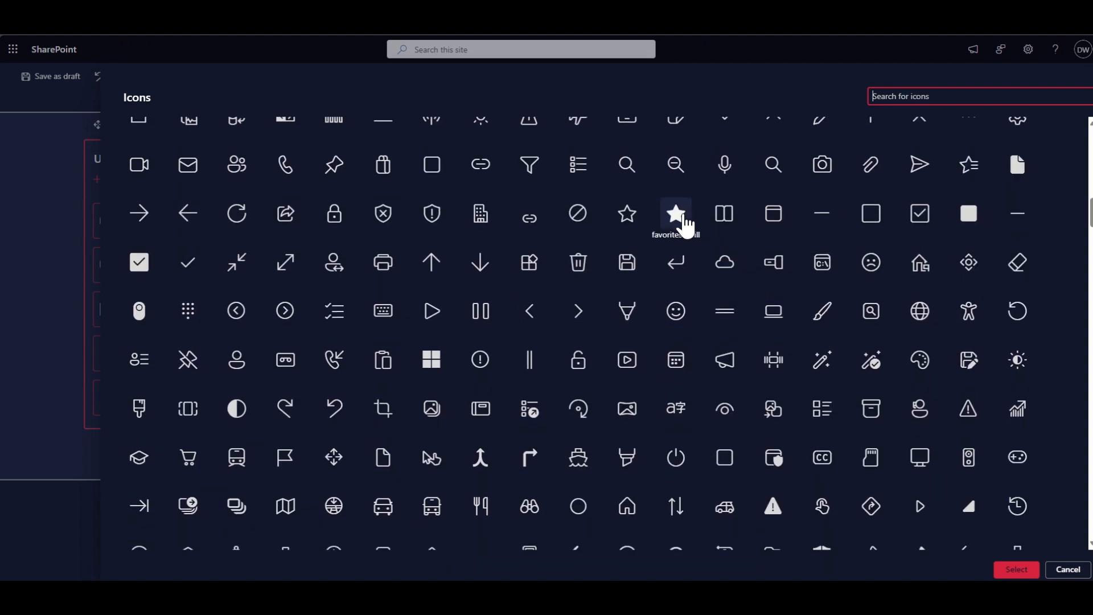
scroll(685, 225, down, 1)
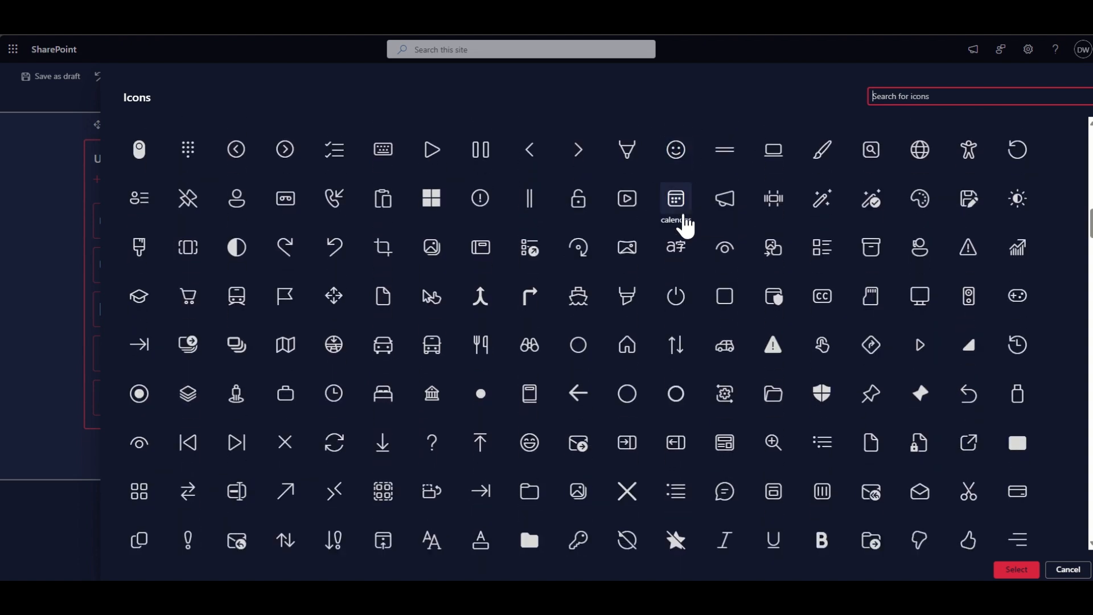
scroll(685, 225, down, 4)
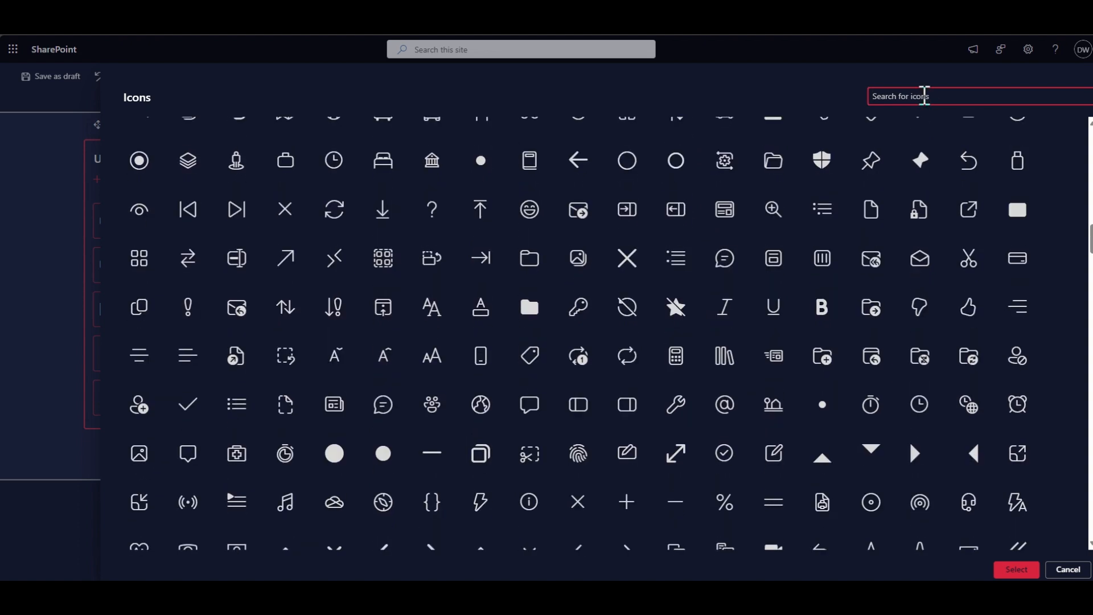
- Search the icons for "people", apply the plain people icon to the HR Portal link and republish the page
text(people)
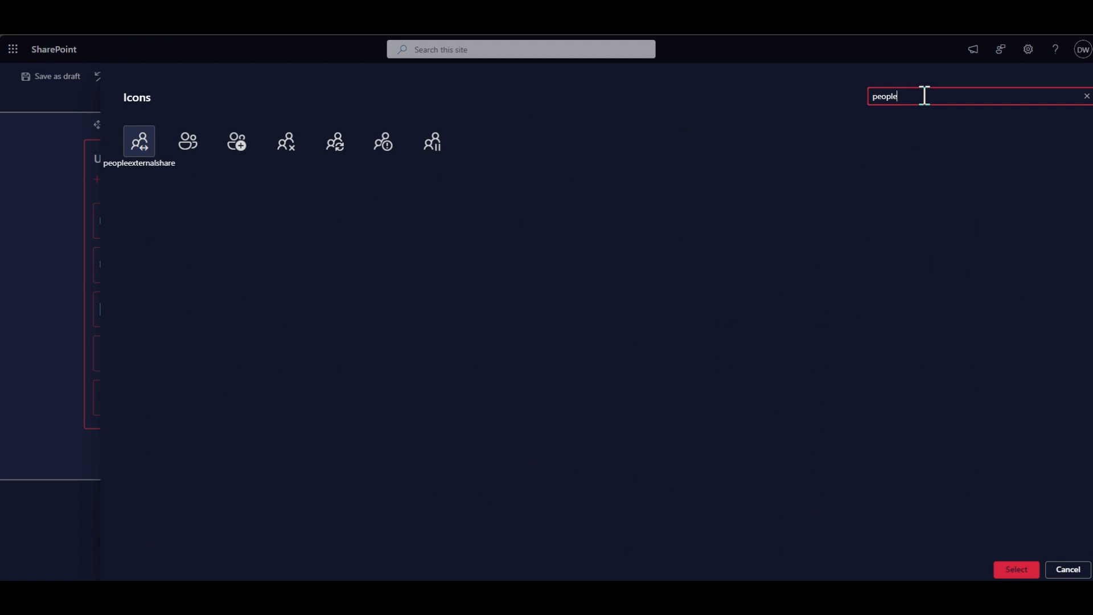
click(190, 147)
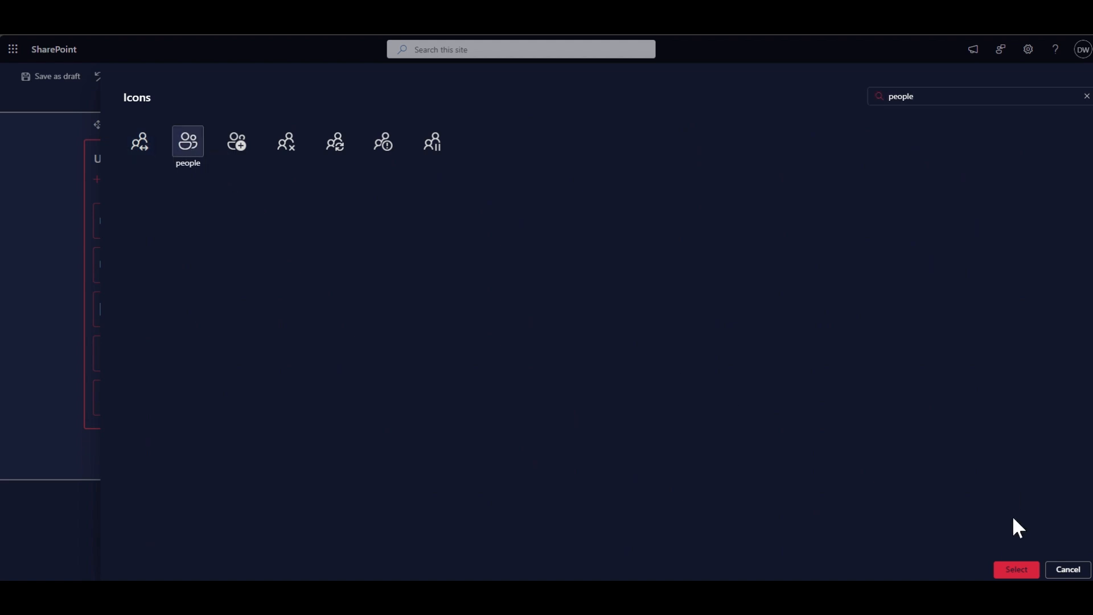
click(1013, 571)
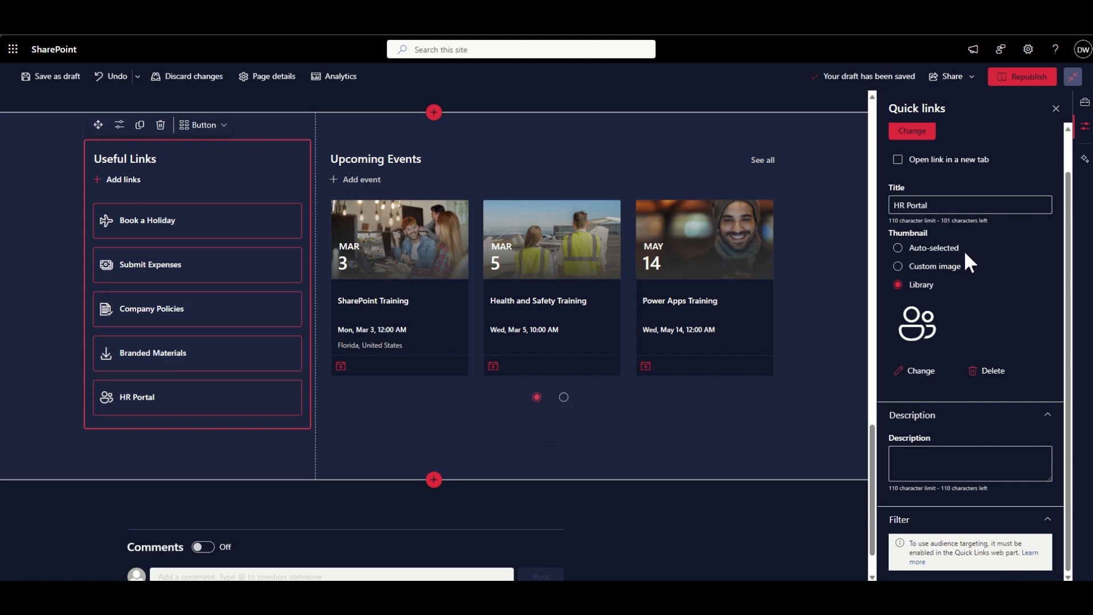
click(1041, 80)
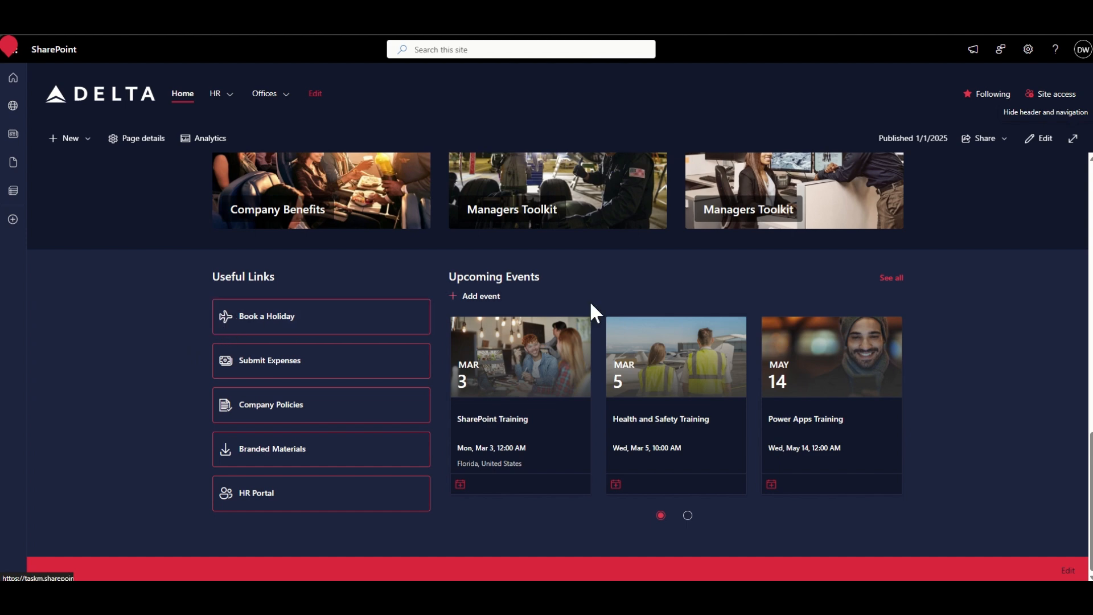
- Put the Delta home page into edit mode and open the icon library for the Book a Holiday link
click(1043, 140)
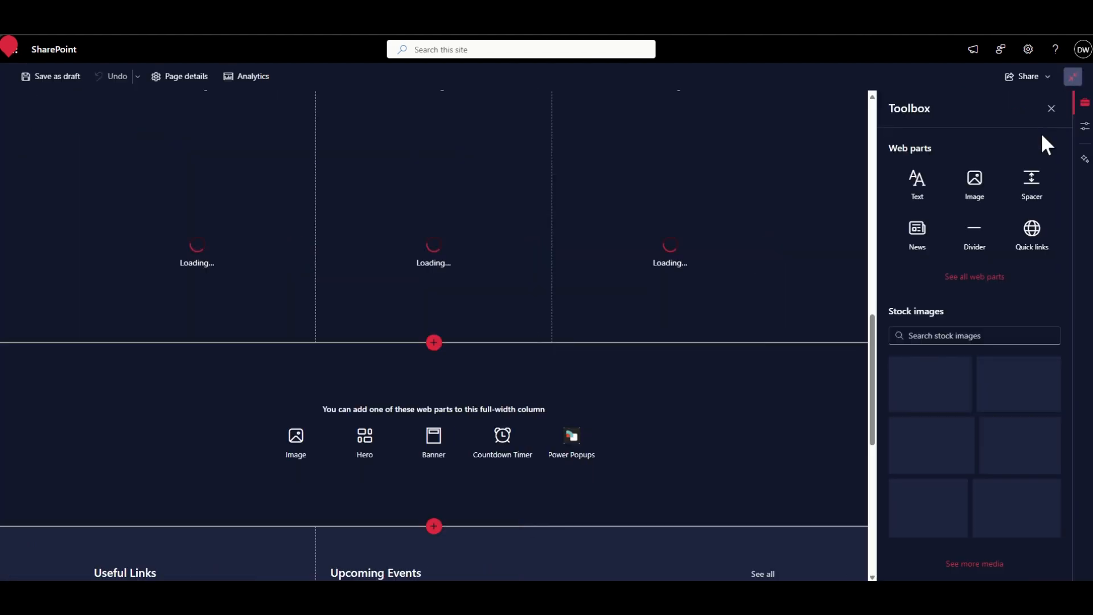
scroll(208, 381, down, 8)
scroll(205, 371, up, 1)
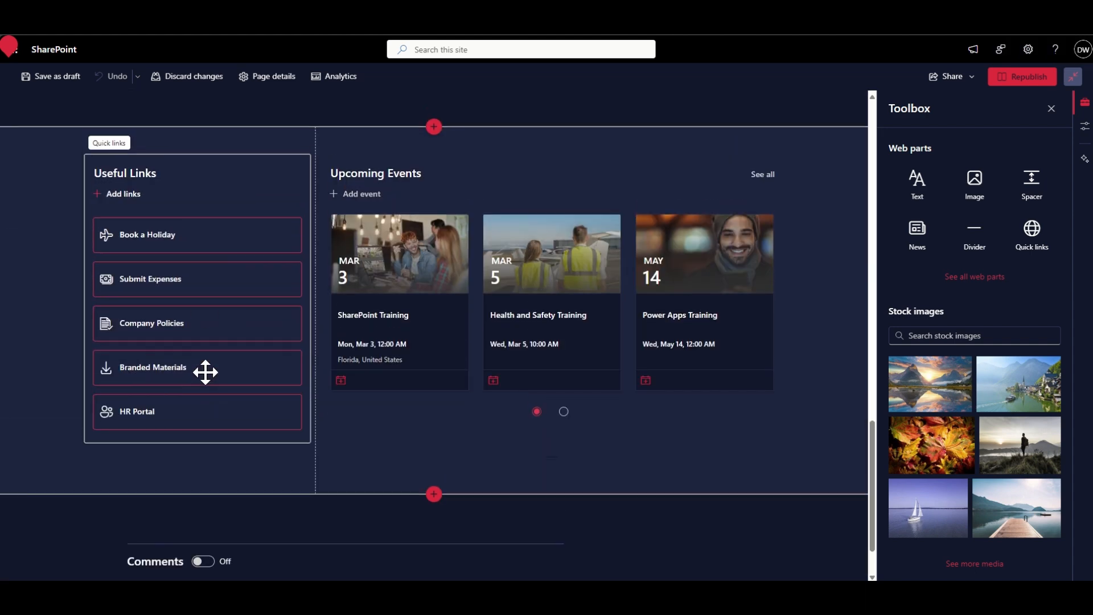
click(213, 236)
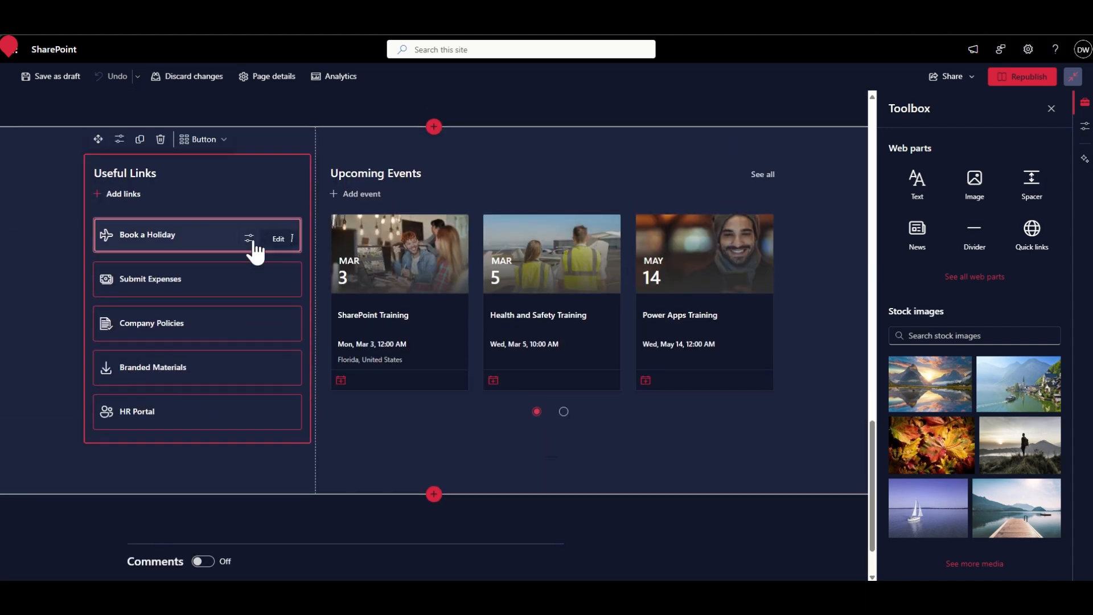
click(251, 237)
click(906, 413)
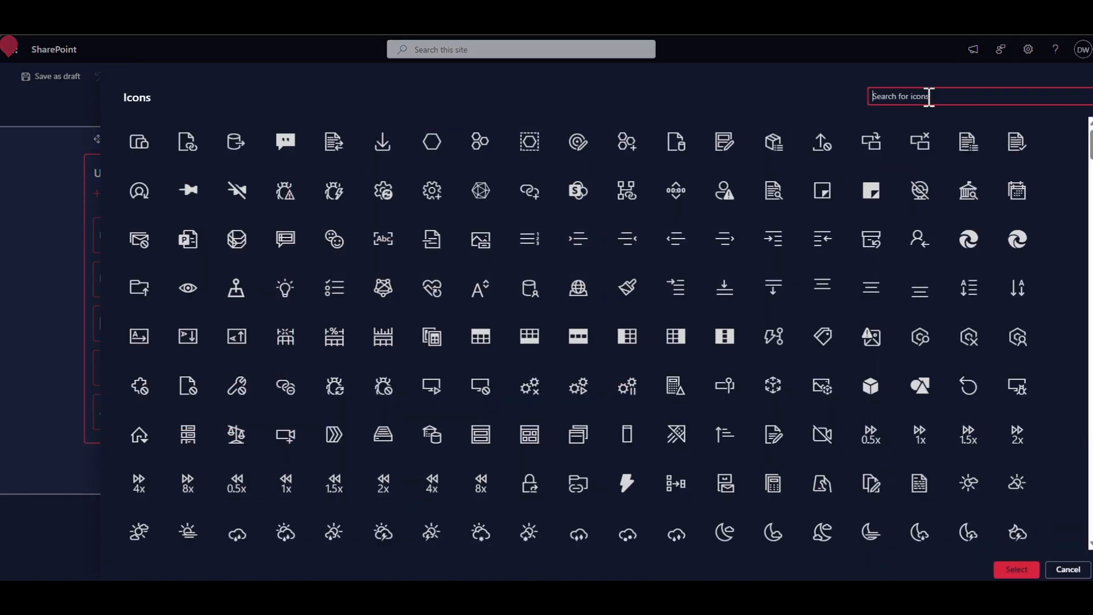
- Search the icons for "plane" and select an airplane icon for the Book a Holiday link
text(plane)
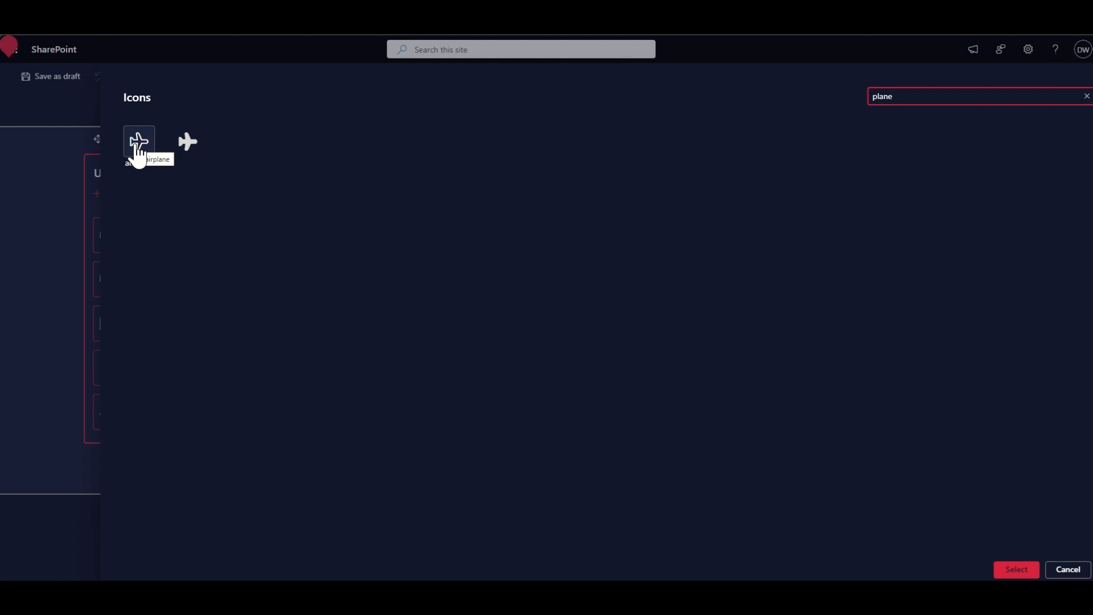
click(196, 153)
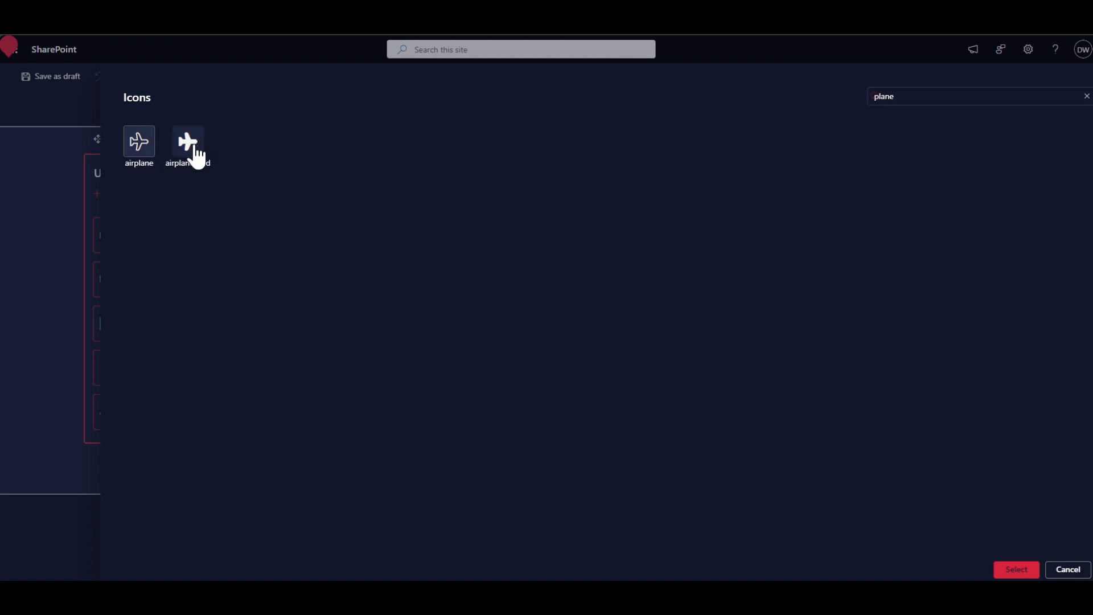
click(1017, 570)
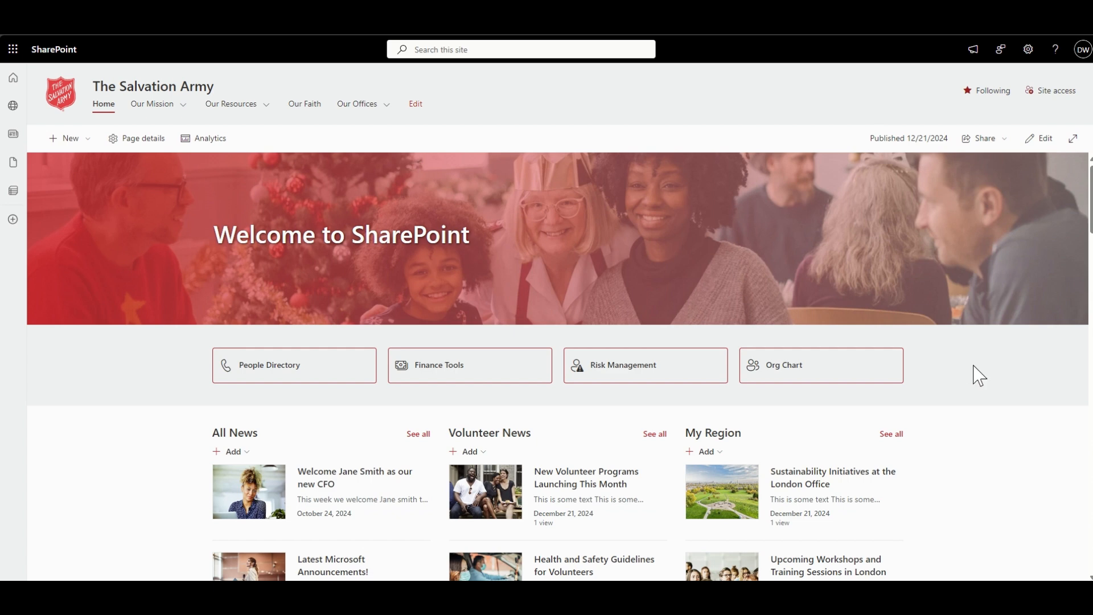
scroll(979, 376, down, 4)
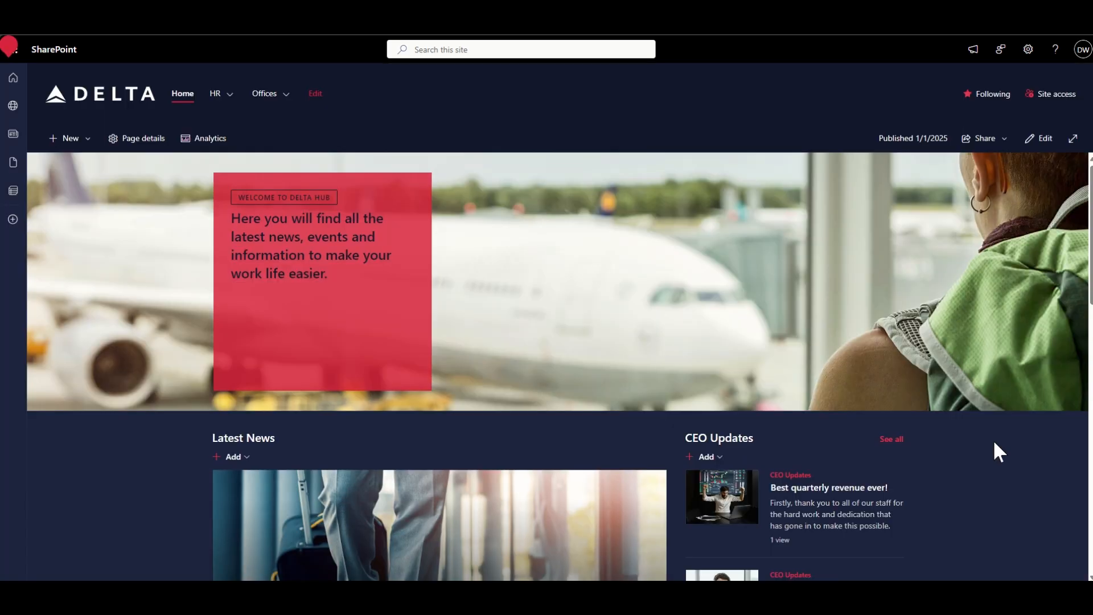
scroll(997, 450, down, 3)
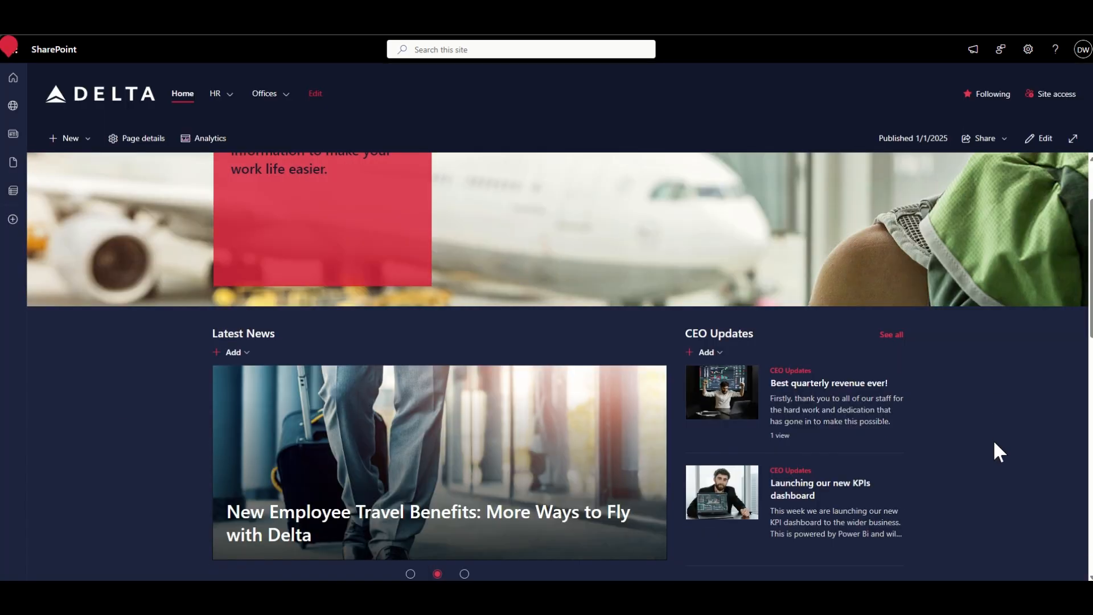
scroll(997, 450, down, 3)
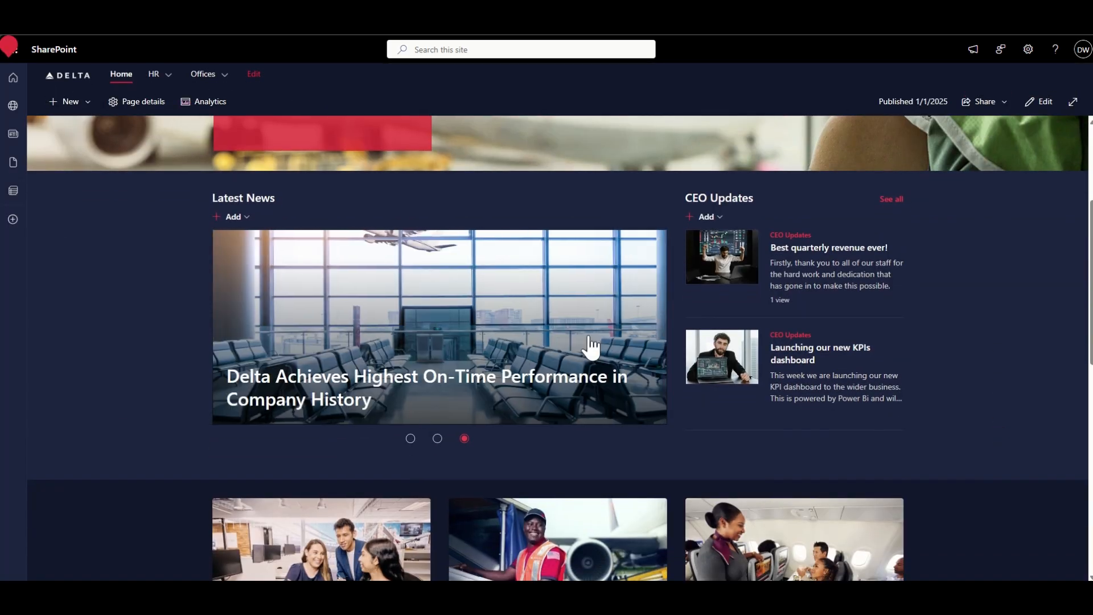
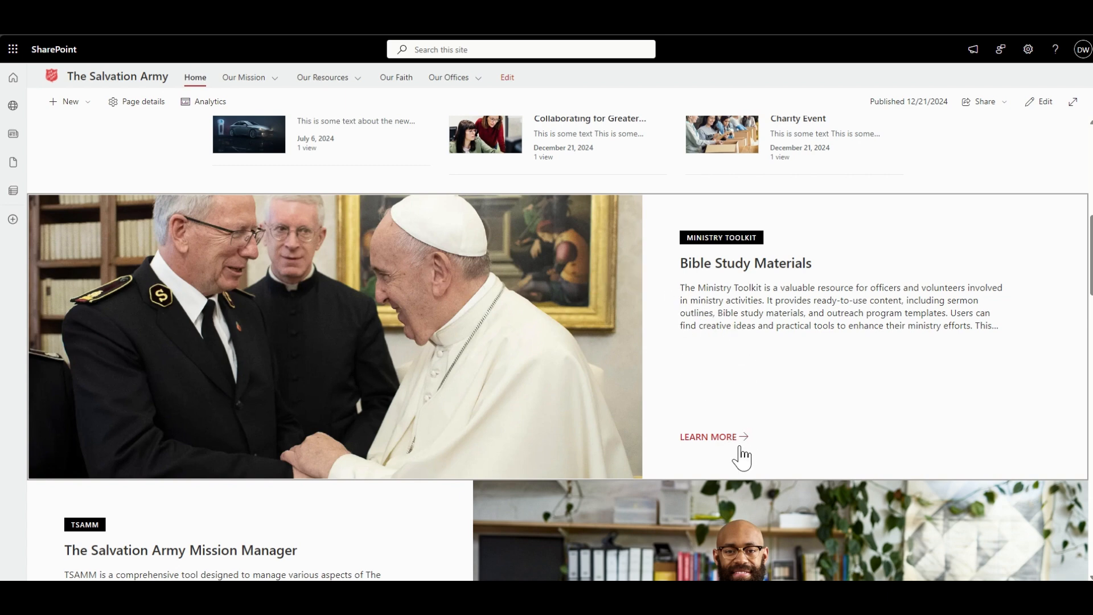
- Examine the alternating image-and-text Hero layers on The Salvation Army home page, from Bible Study Materials to Policies and Procedures
scroll(738, 372, down, 5)
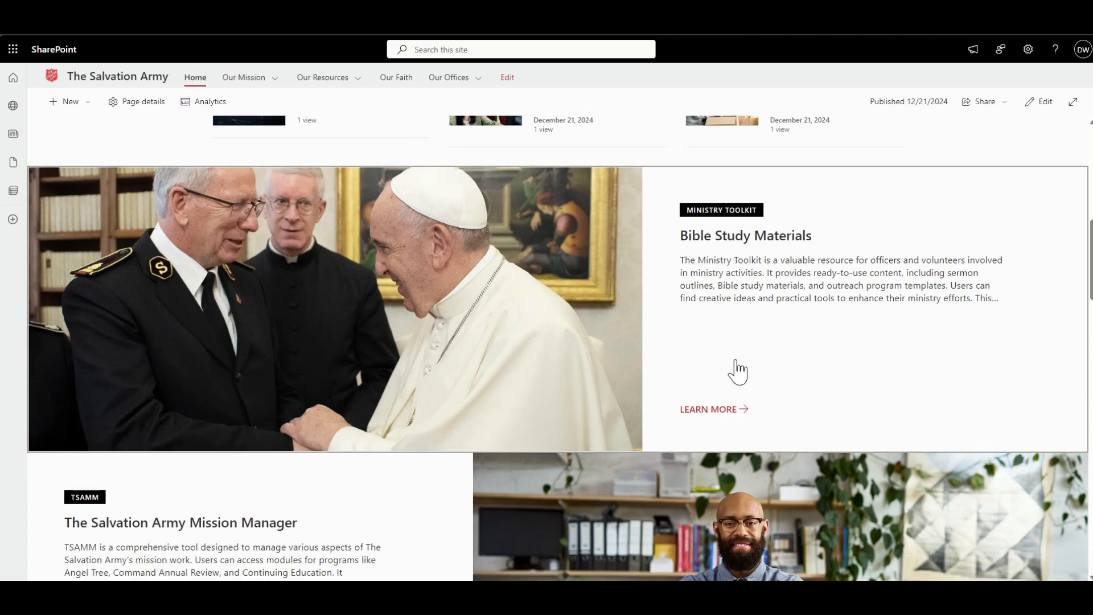
scroll(738, 370, up, 3)
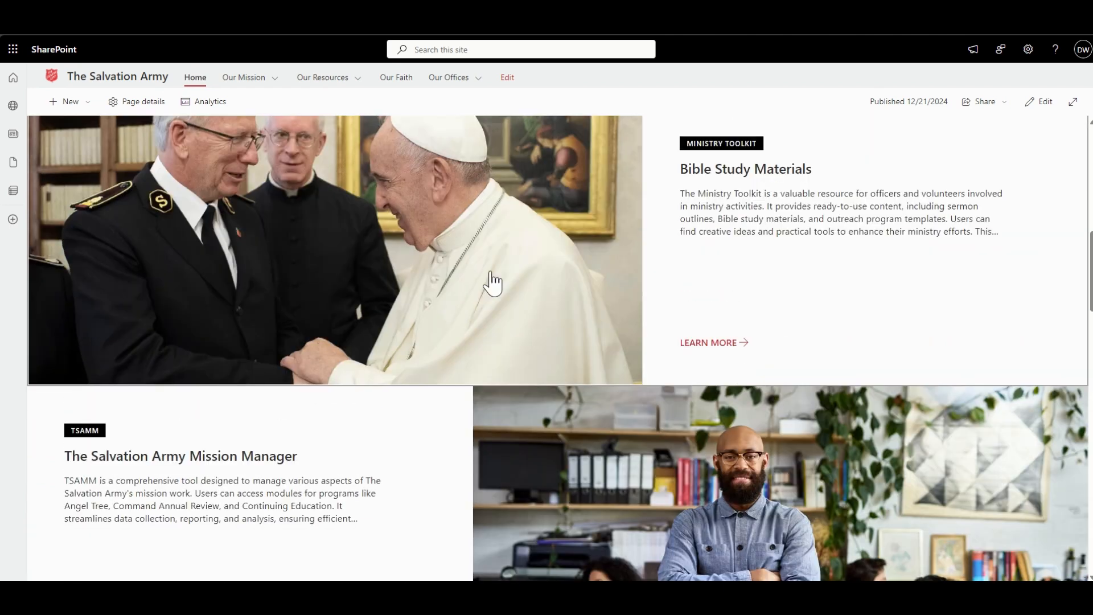
scroll(488, 332, down, 2)
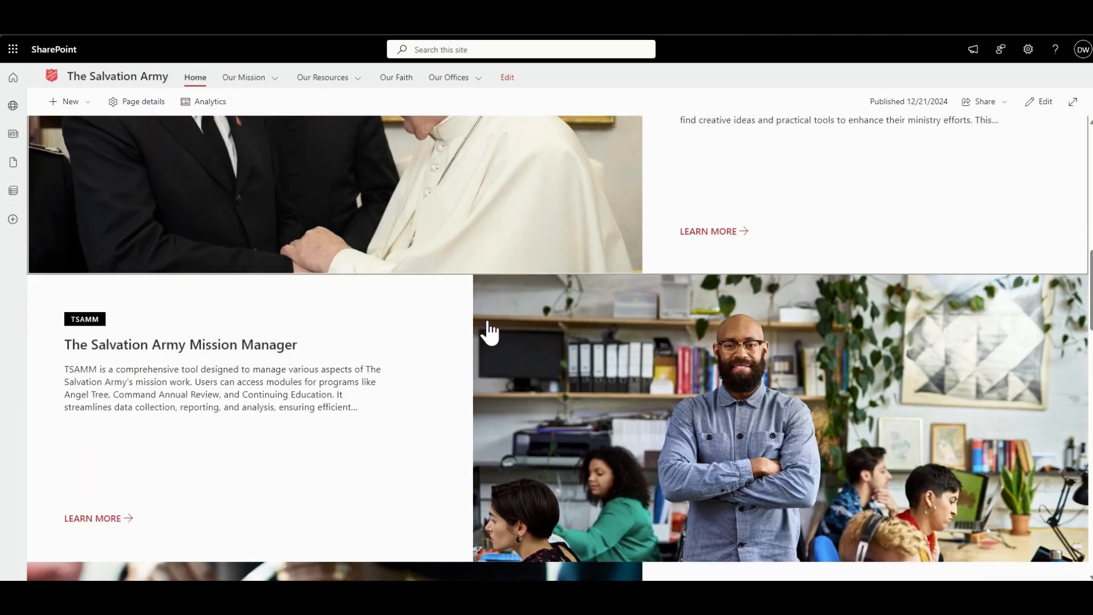
scroll(623, 363, down, 5)
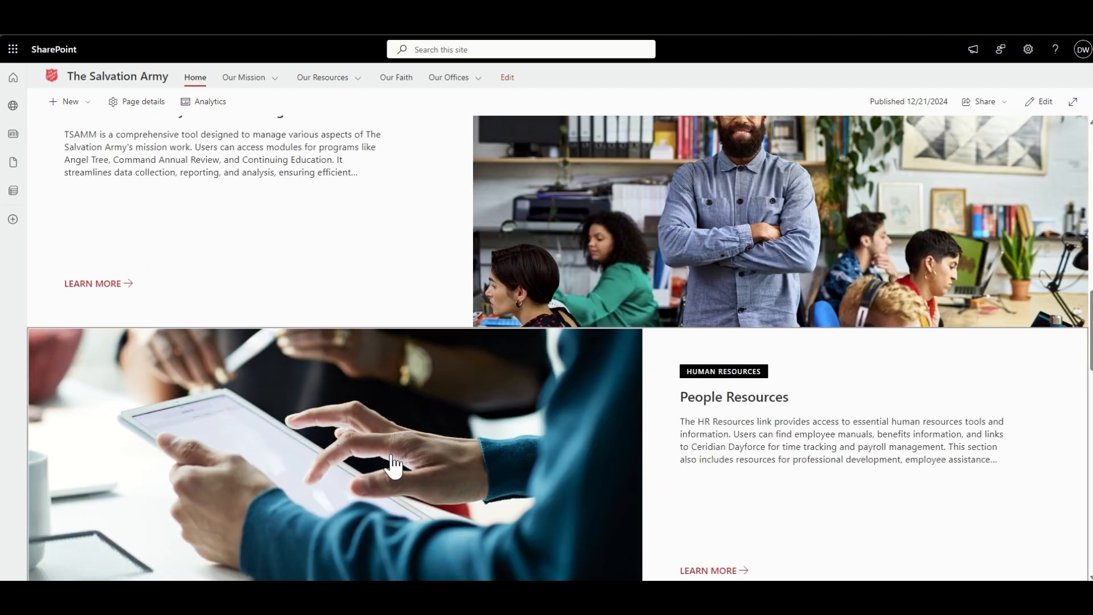
scroll(391, 463, down, 5)
scroll(630, 464, down, 6)
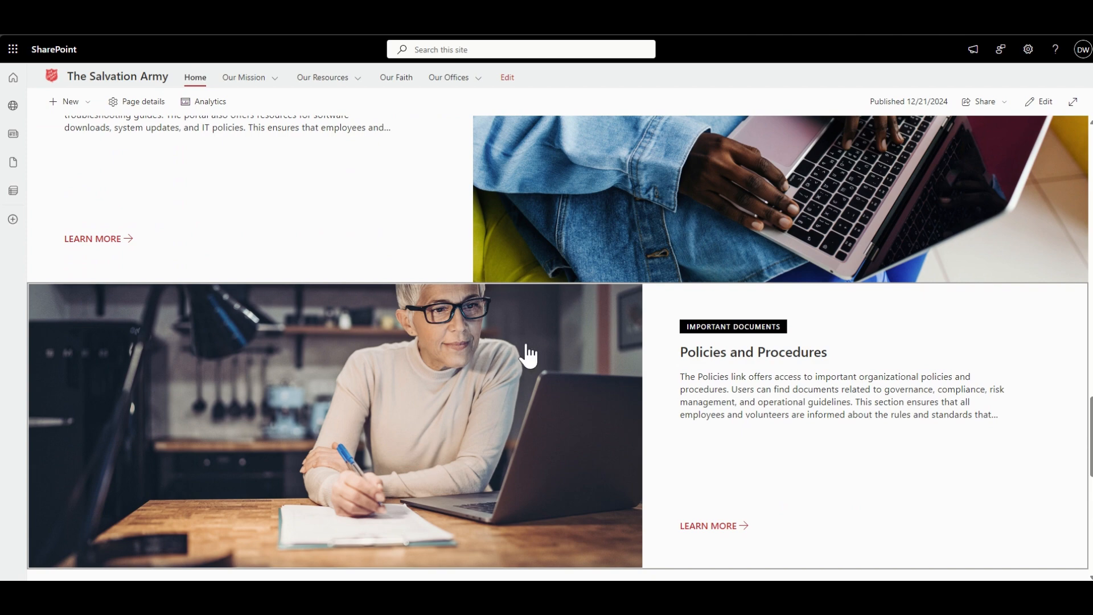
scroll(542, 347, up, 5)
scroll(544, 345, up, 9)
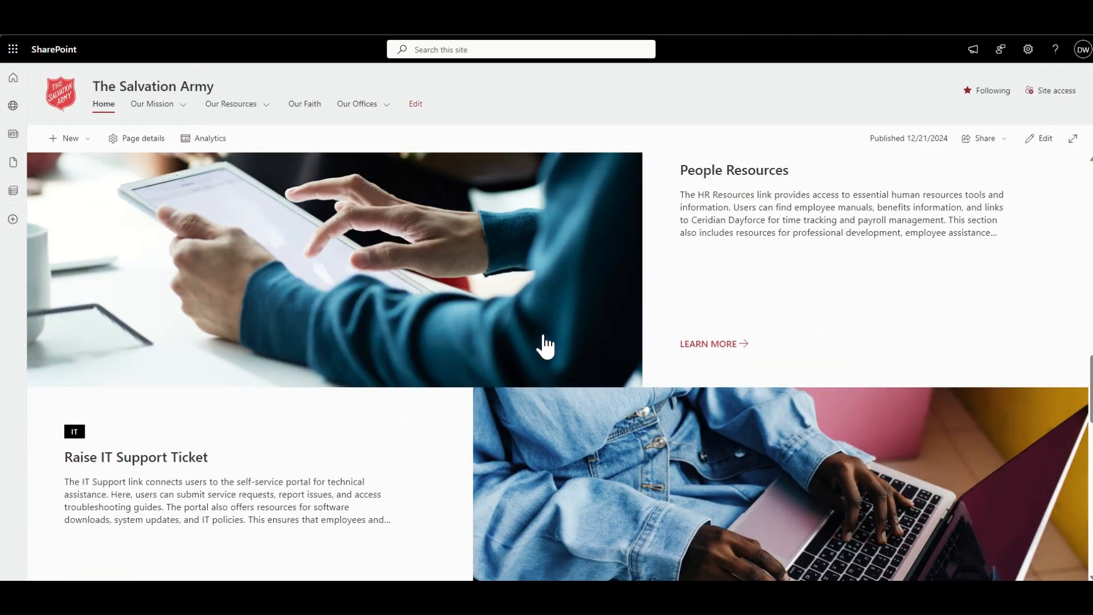
scroll(546, 346, up, 4)
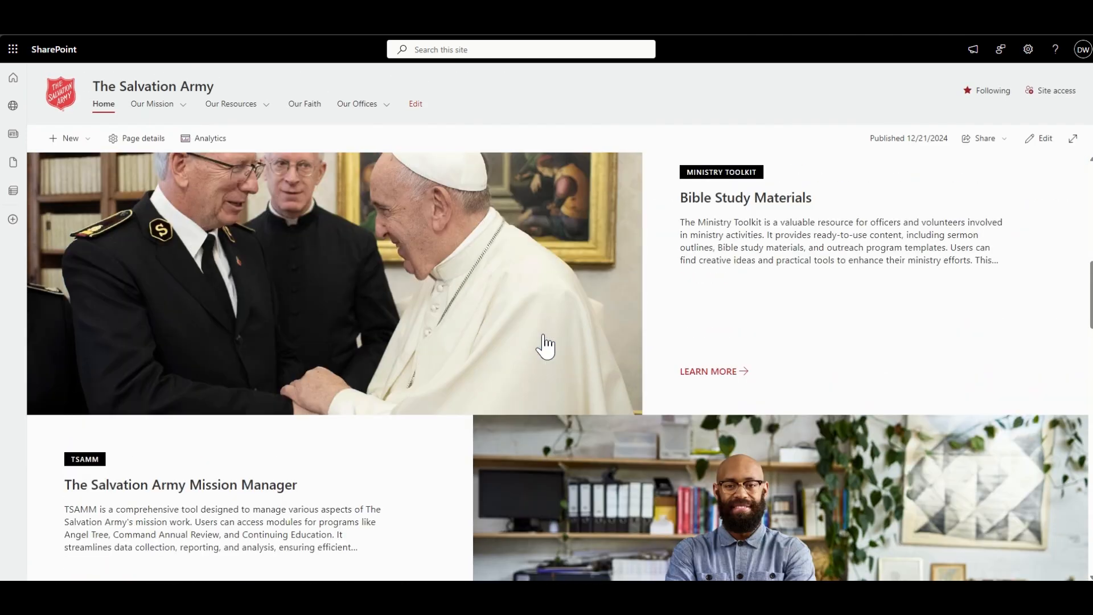
- Compare the labels, titles, descriptions and LEARN MORE links of the Ministry Toolkit, TSAMM, Human Resources and IT layers
scroll(546, 346, down, 1)
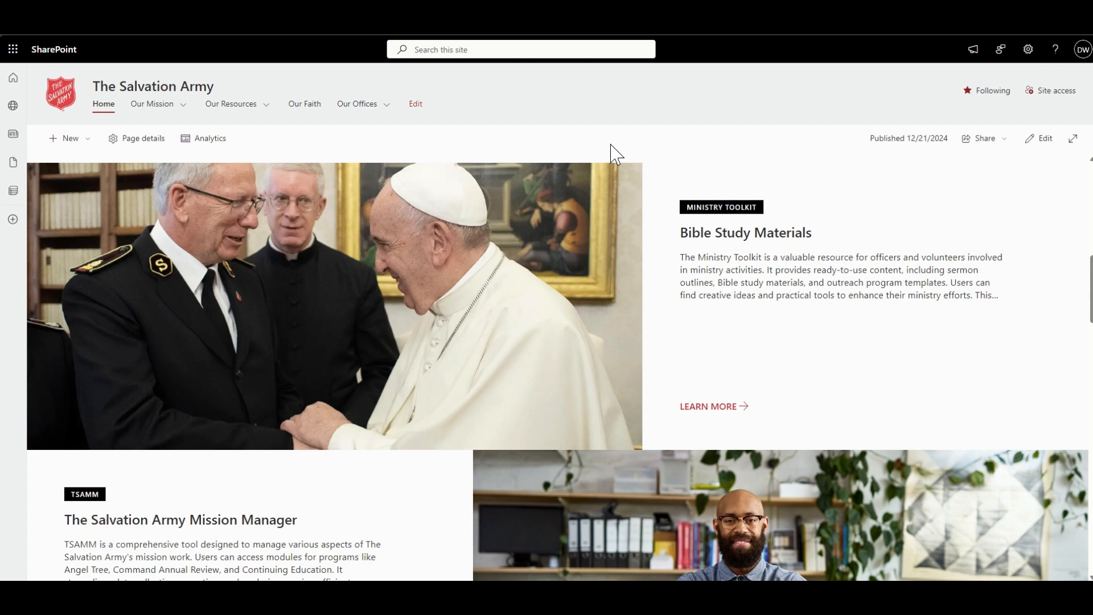
scroll(601, 221, down, 7)
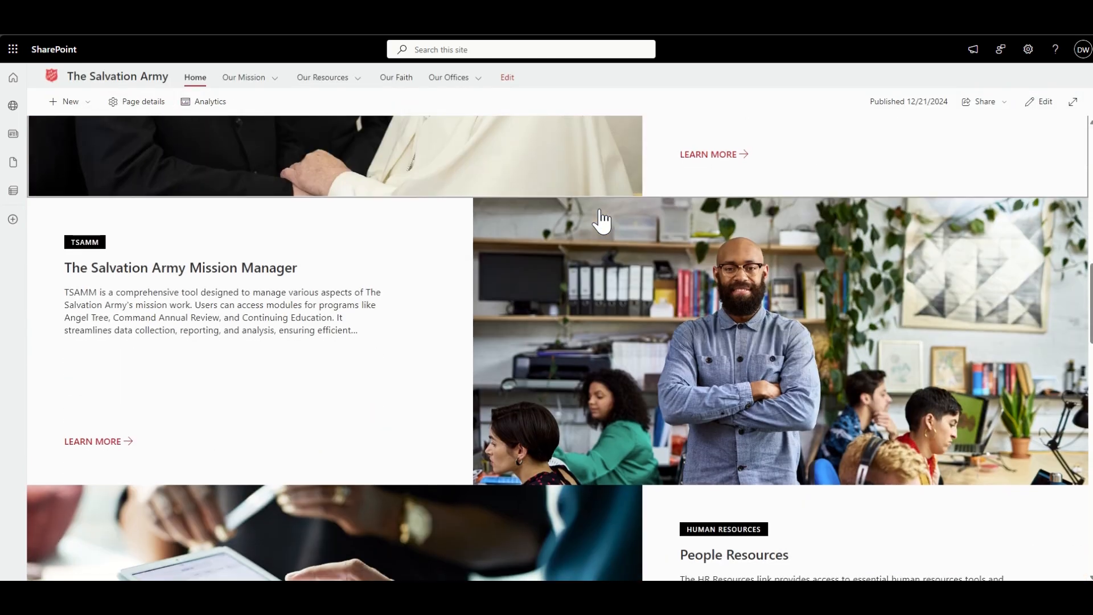
scroll(601, 221, down, 5)
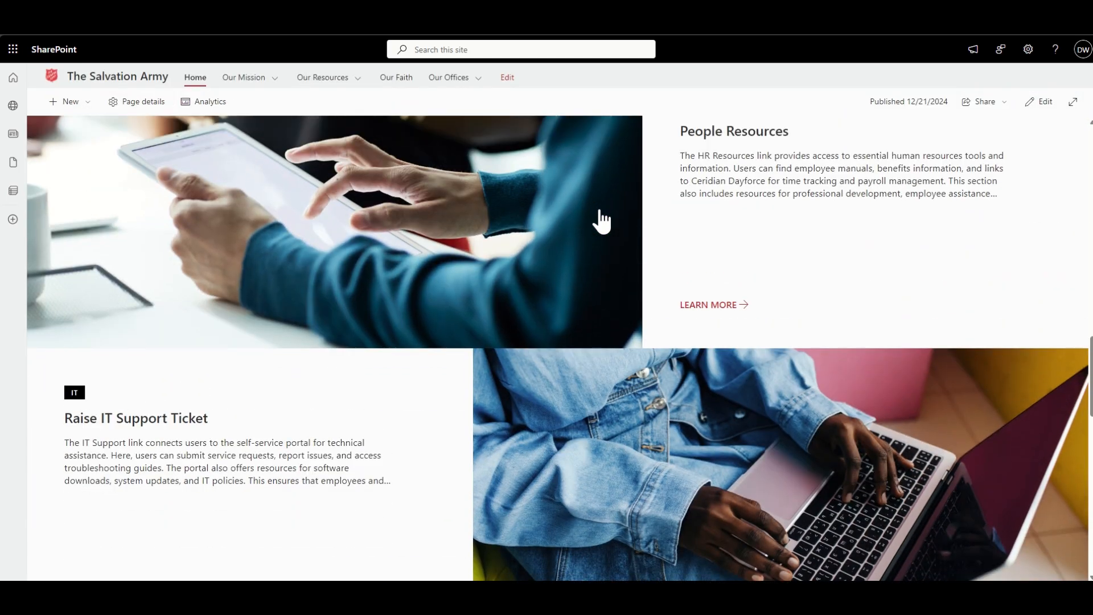
scroll(601, 221, up, 8)
scroll(600, 220, up, 6)
scroll(601, 221, down, 3)
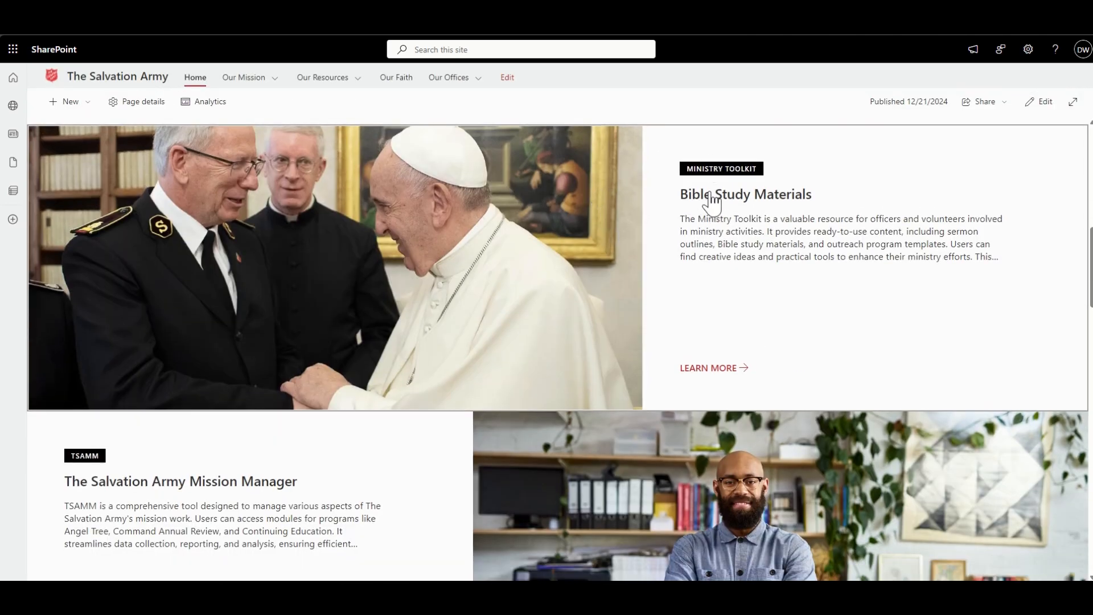
scroll(702, 225, down, 1)
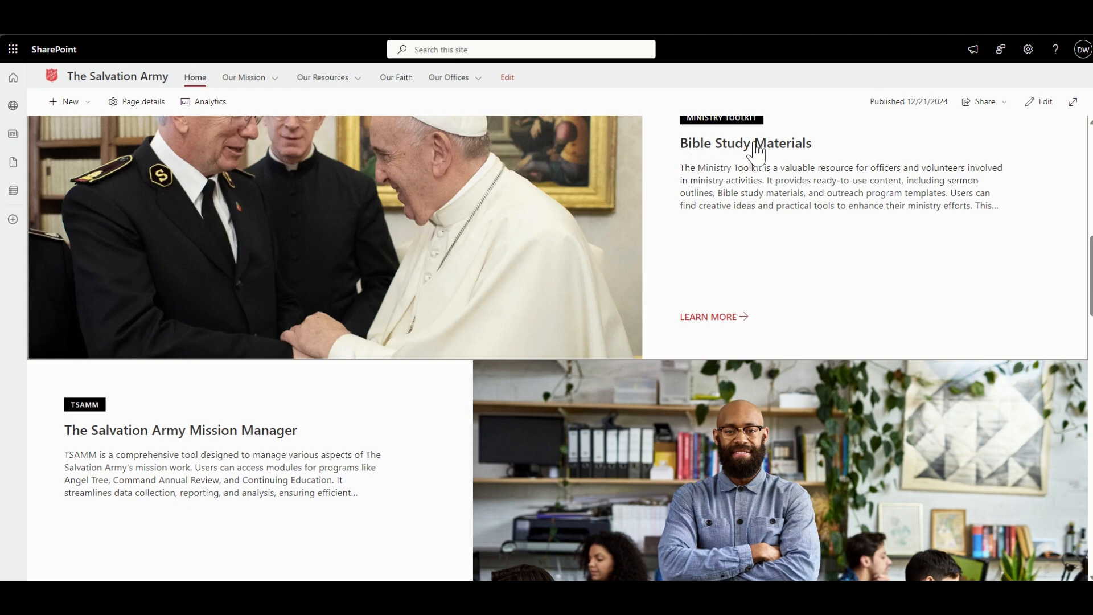
scroll(194, 420, down, 5)
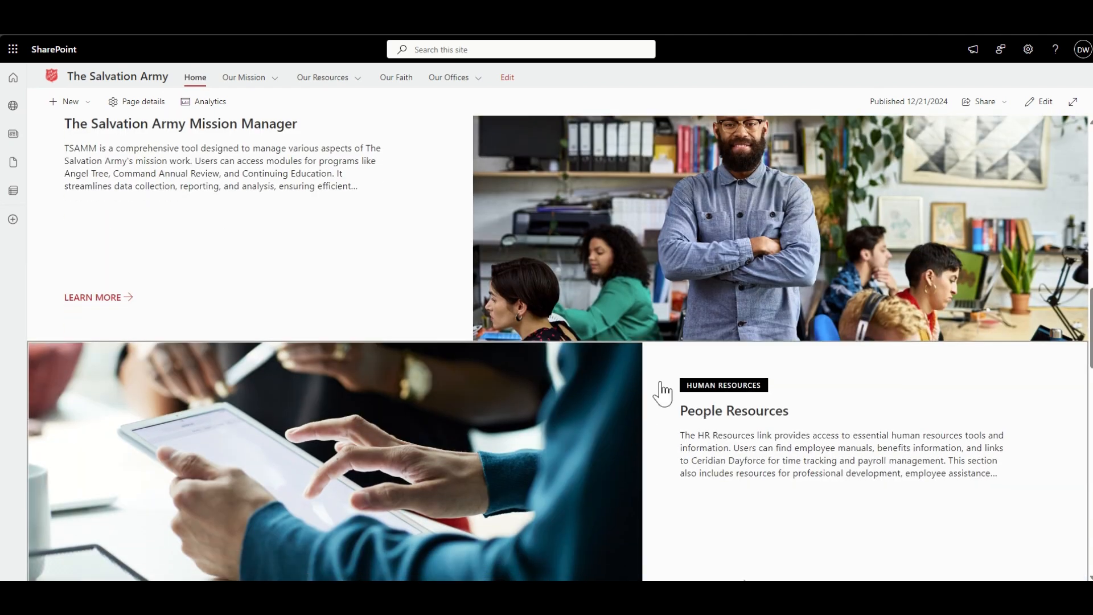
scroll(616, 330, up, 5)
scroll(617, 330, up, 4)
scroll(630, 425, down, 3)
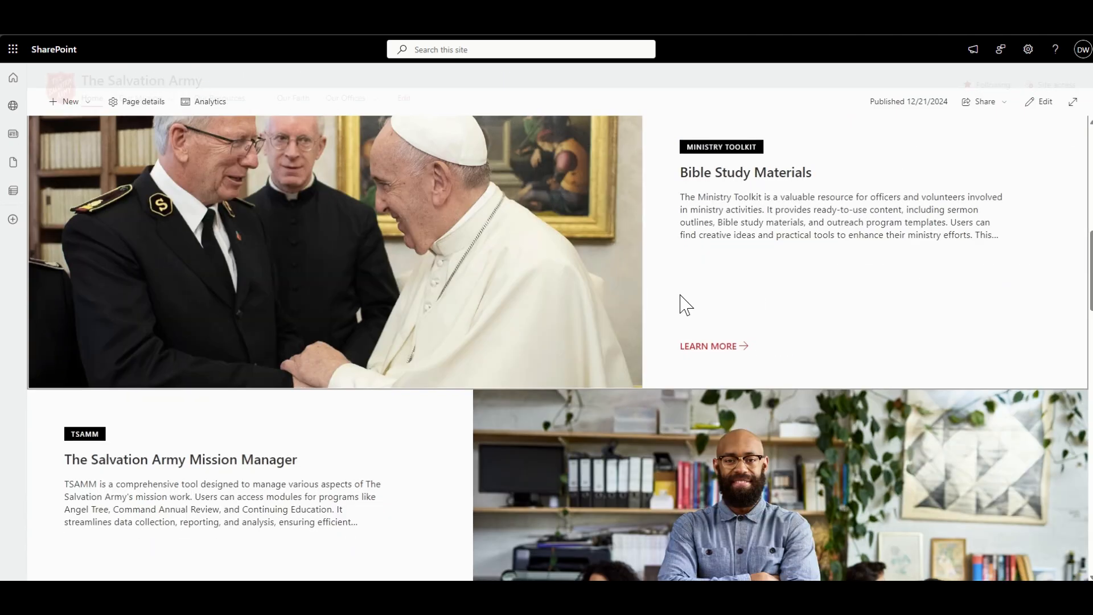
scroll(310, 390, down, 7)
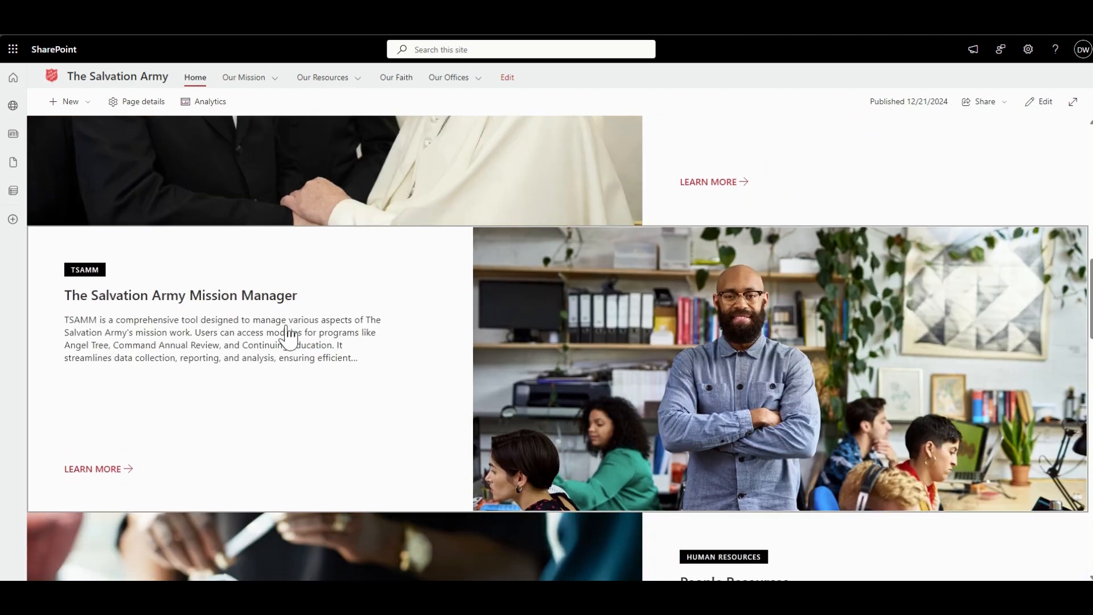
scroll(528, 330, up, 8)
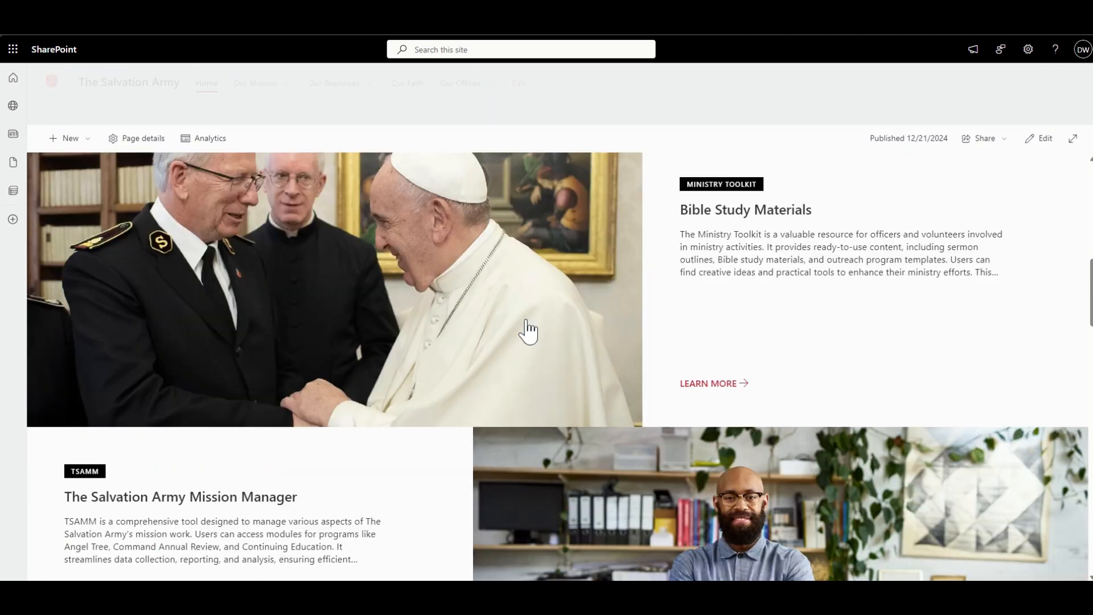
scroll(529, 330, up, 9)
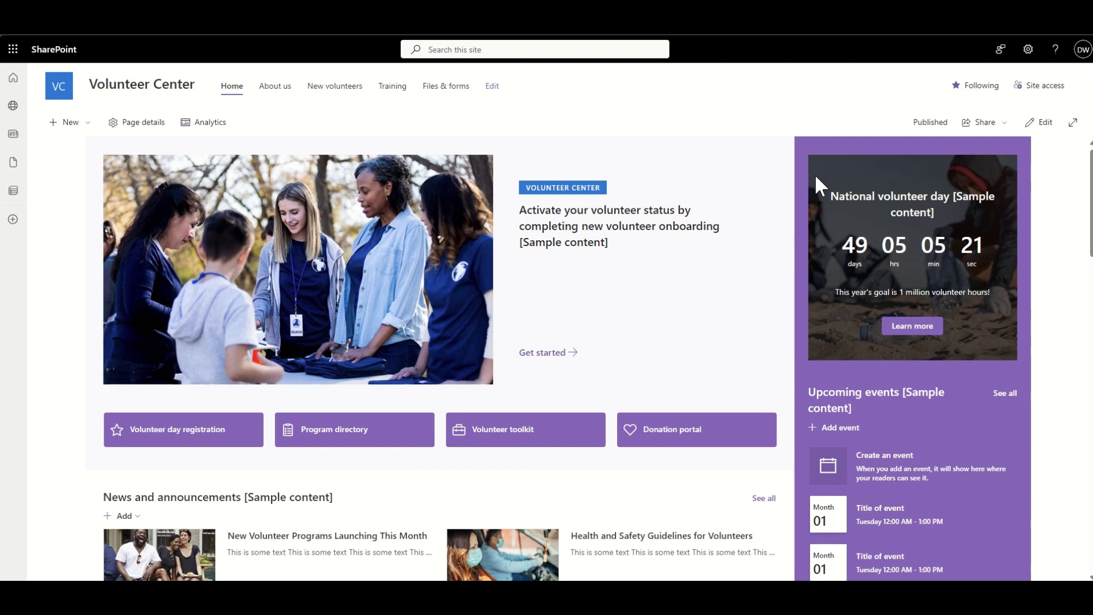
- Put the Volunteer Center home page into edit mode and open the Hero web part's properties
click(1040, 122)
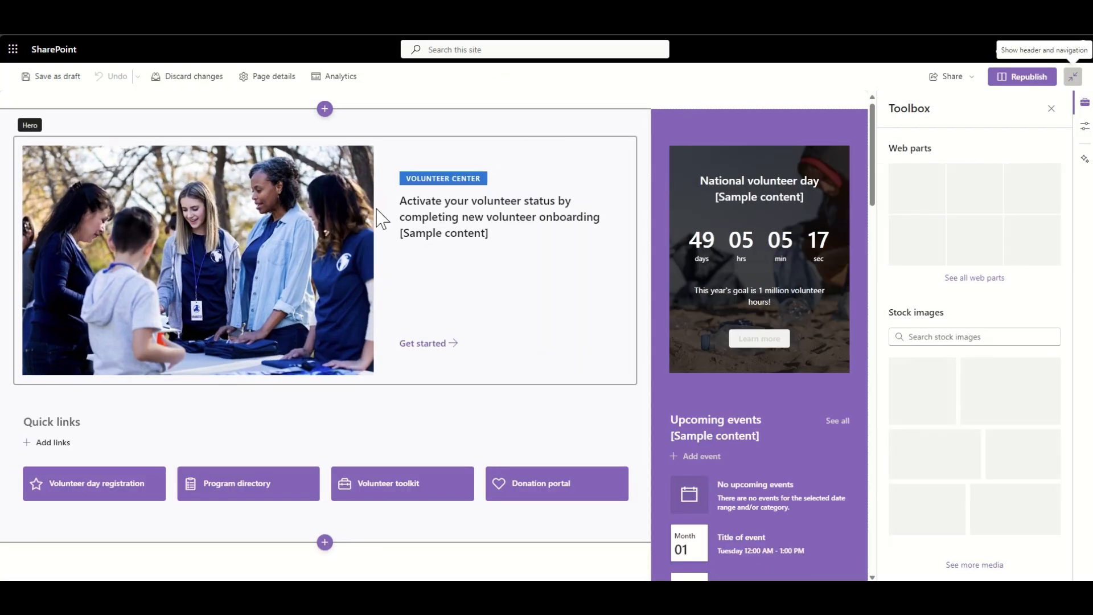
click(378, 211)
click(49, 122)
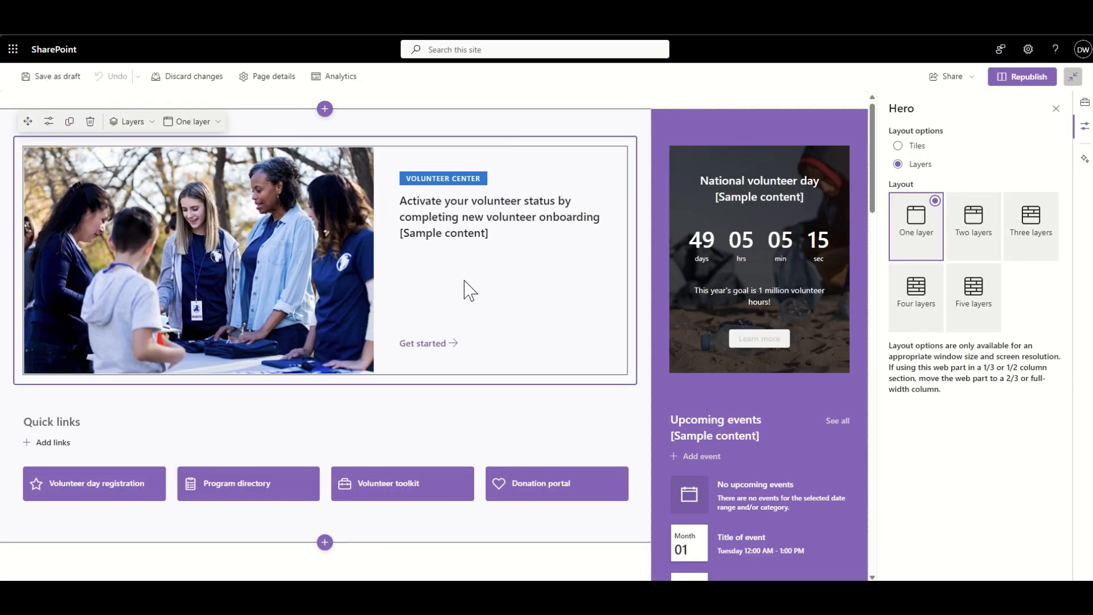
- Try the Hero web part in both the Tiles and Layers layouts, ending with the Five tiles arrangement
click(899, 146)
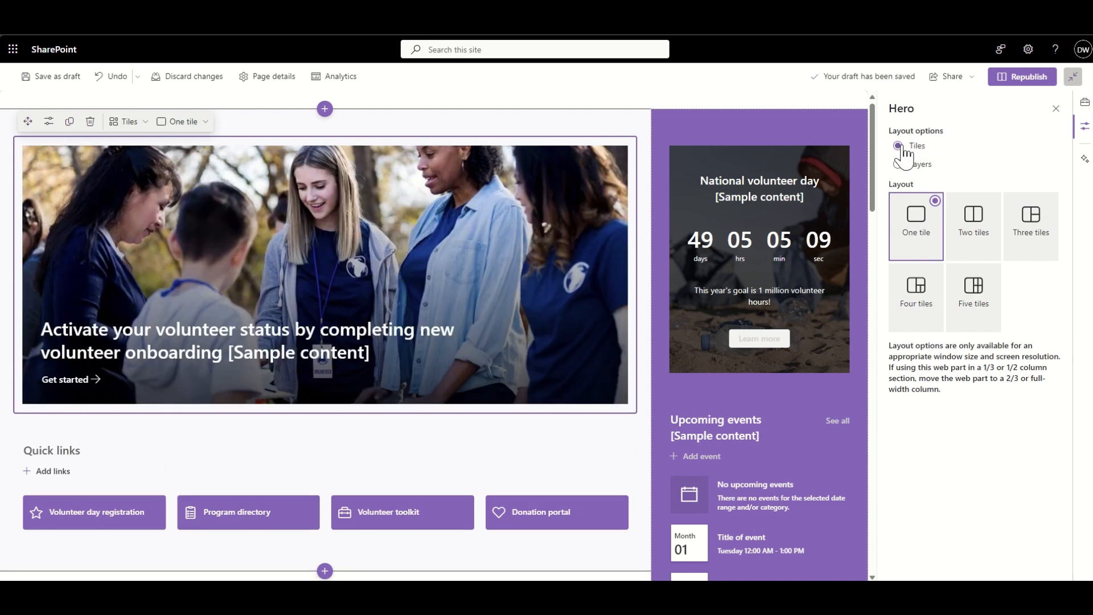
click(903, 165)
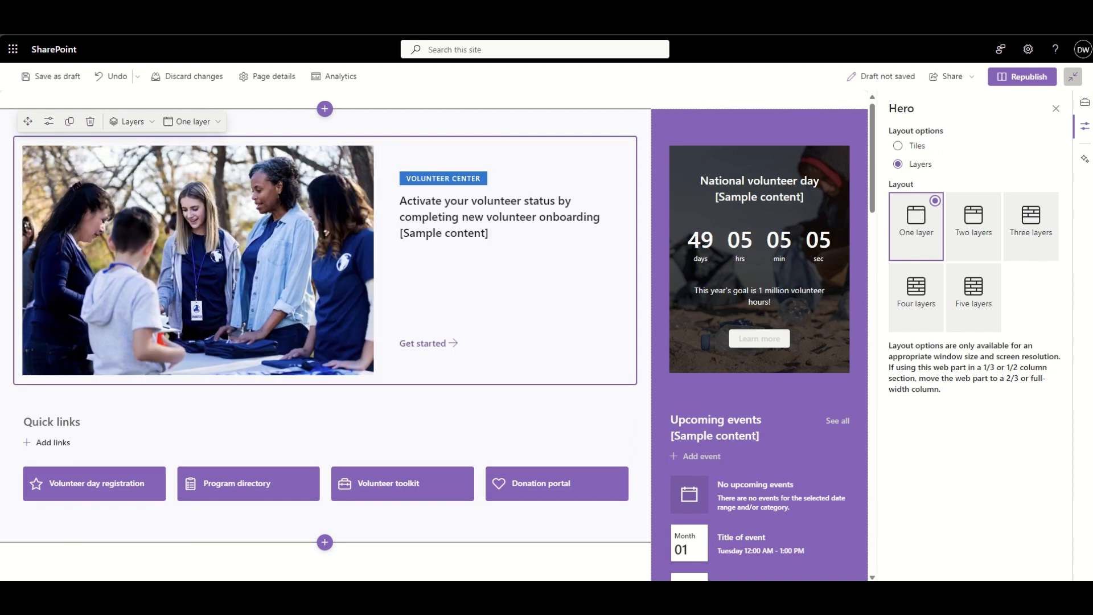
click(917, 146)
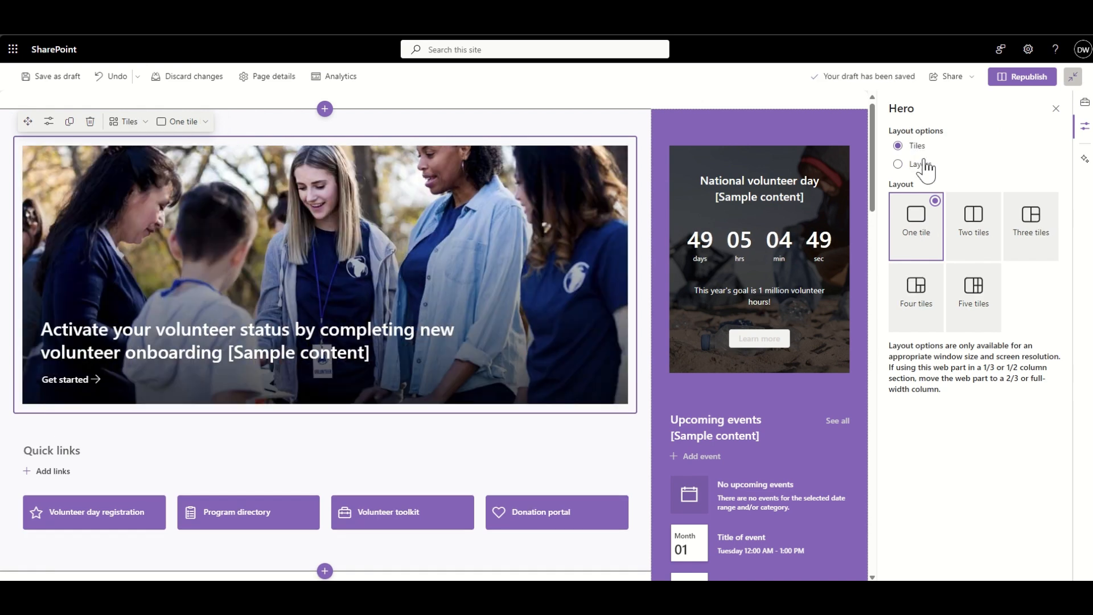
click(977, 299)
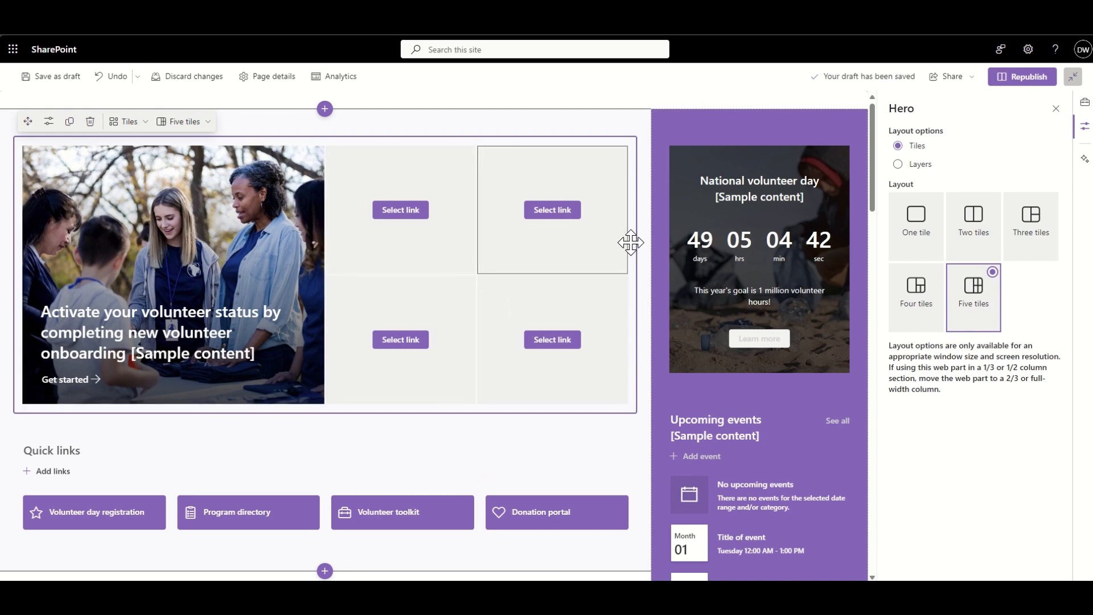
- Switch the Hero web part to Layers, review the five-layer arrangement and set it back to One layer
click(906, 164)
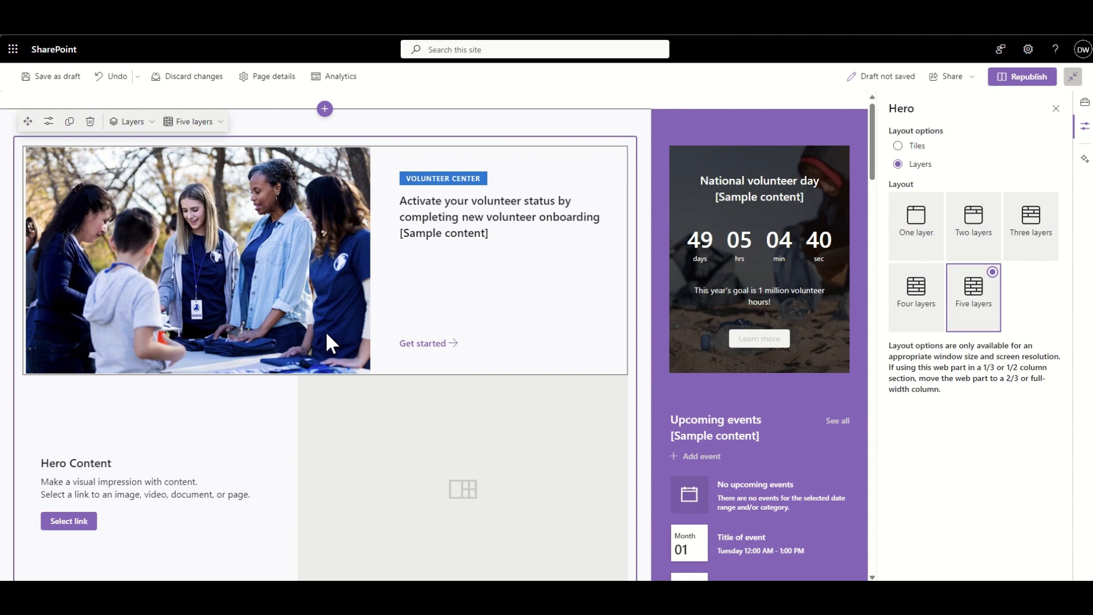
scroll(326, 331, down, 3)
scroll(326, 333, down, 3)
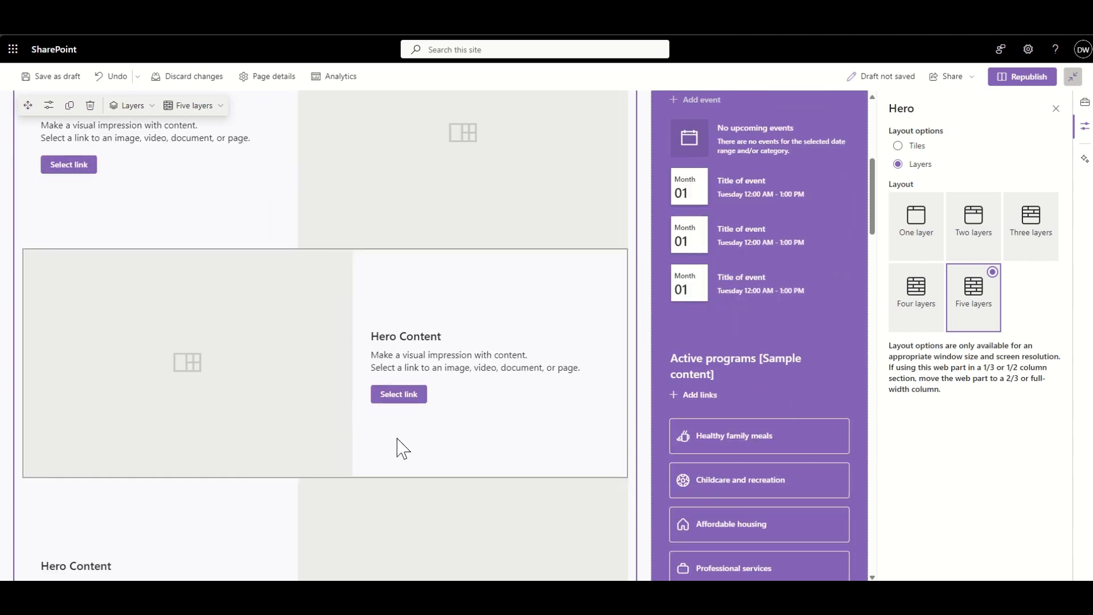
scroll(426, 446, down, 2)
scroll(283, 452, up, 8)
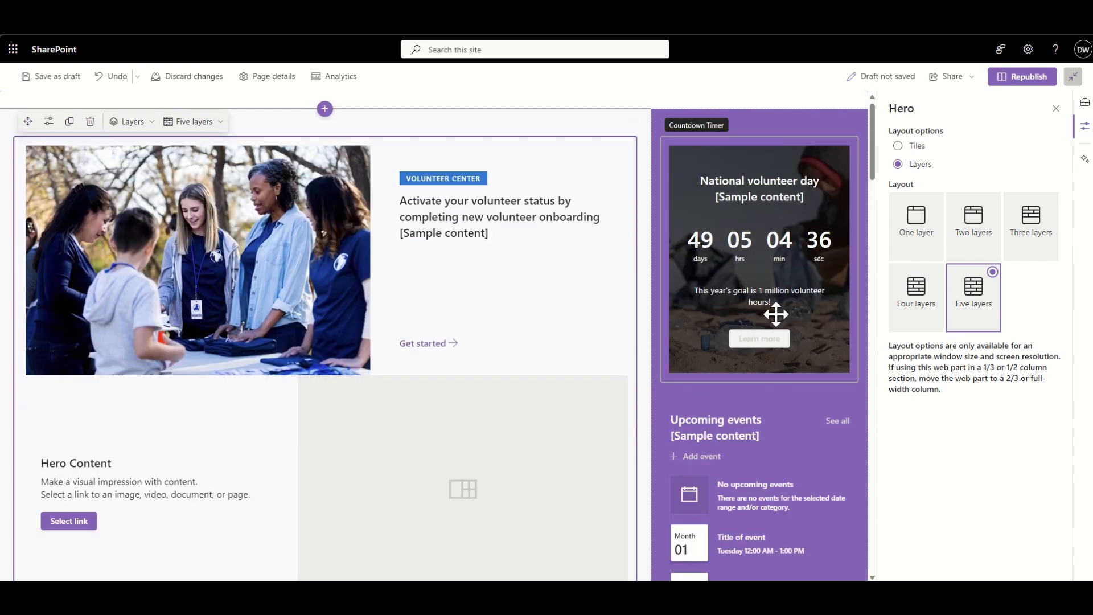
click(936, 232)
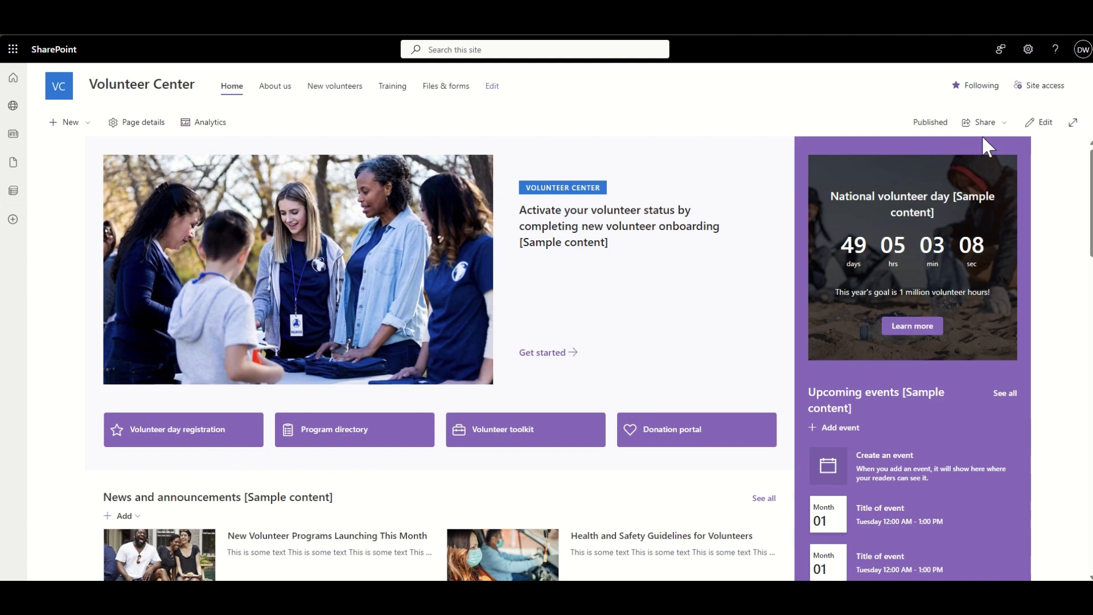
- Put the Volunteer Center home page into edit mode and add a two-column section between Quick links and News and announcements
click(1046, 123)
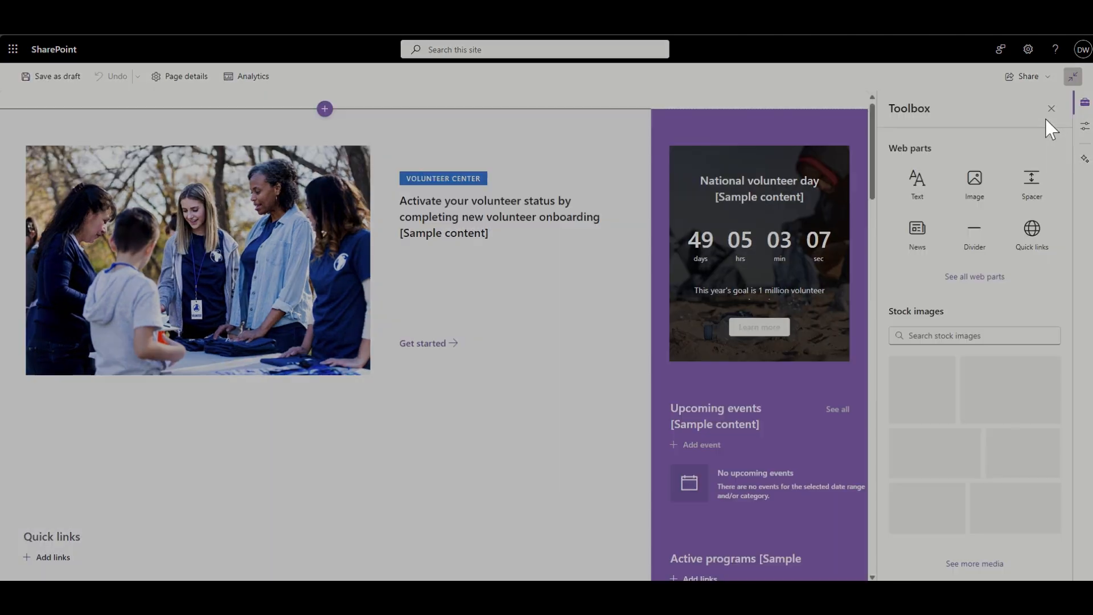
scroll(403, 361, down, 2)
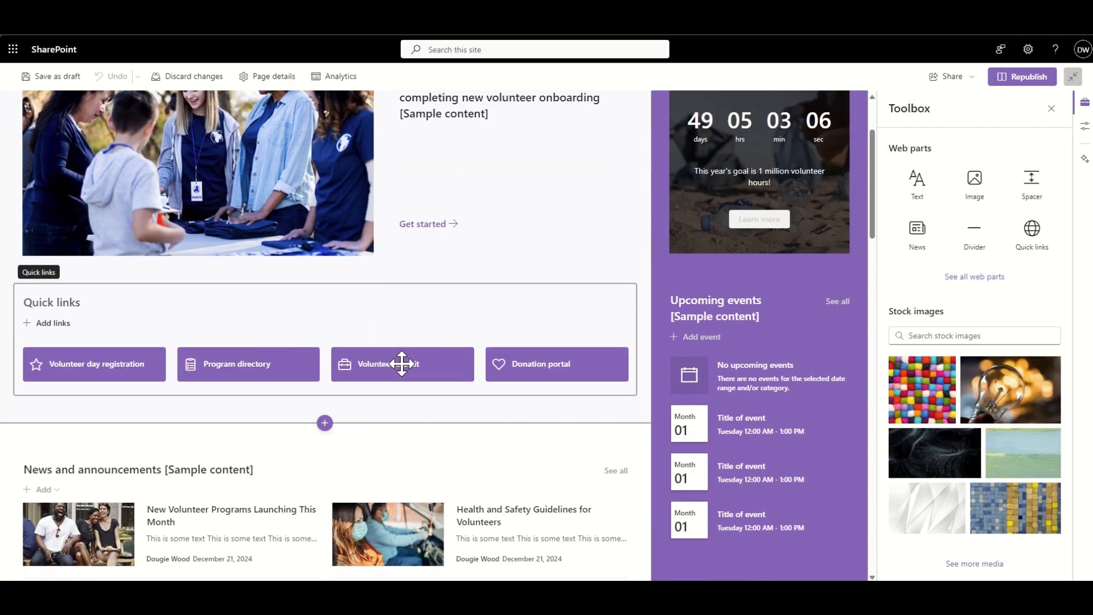
scroll(263, 373, down, 2)
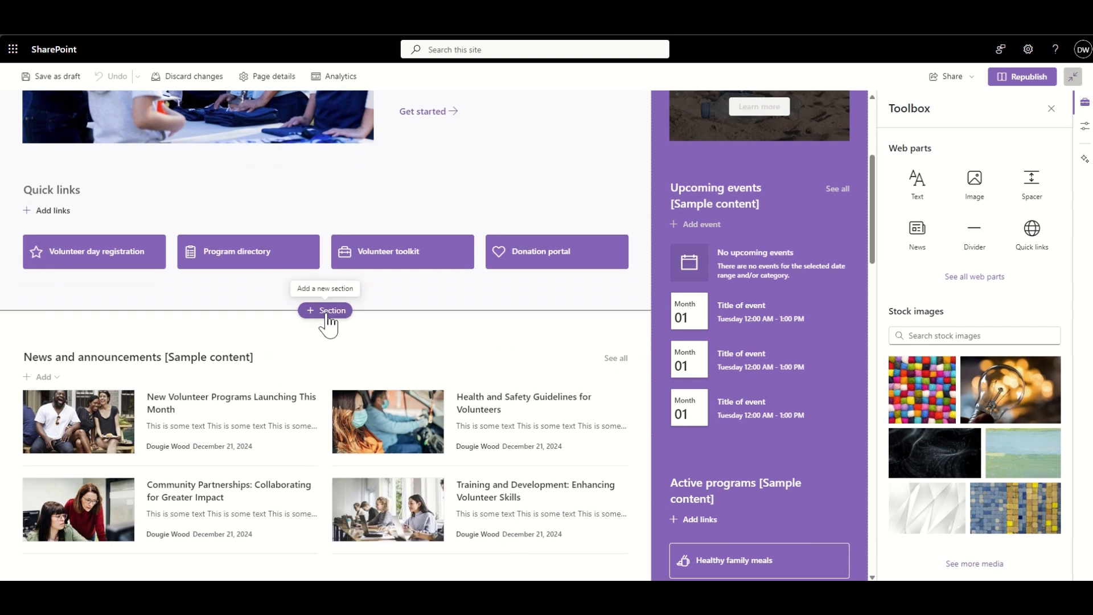
click(324, 310)
click(326, 345)
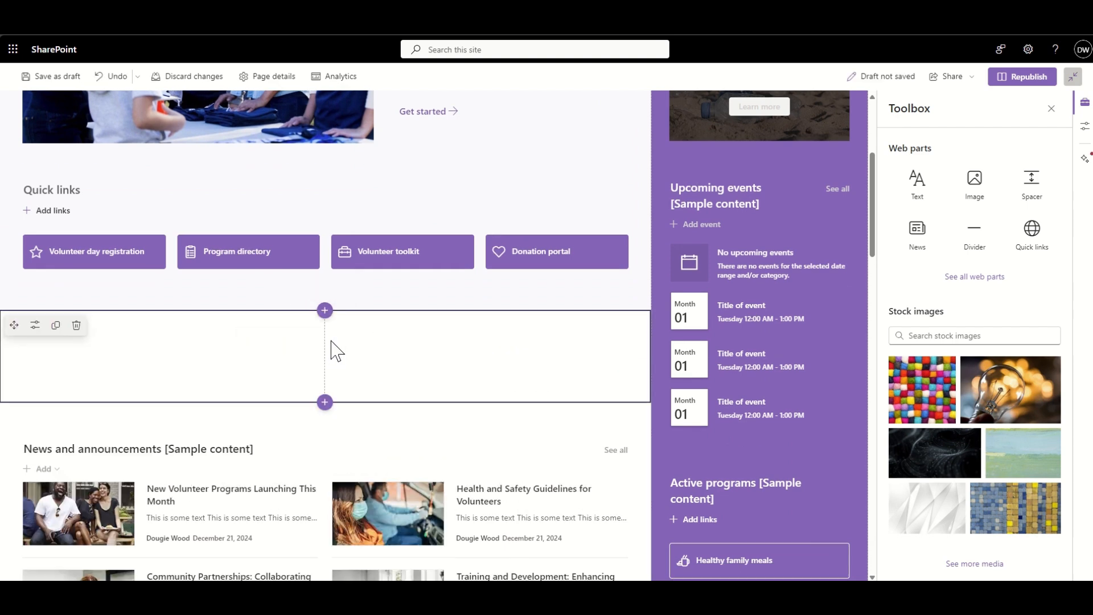
- Add a Quick chart web part to the first column of the new section and title it "New Volunteers"
click(167, 329)
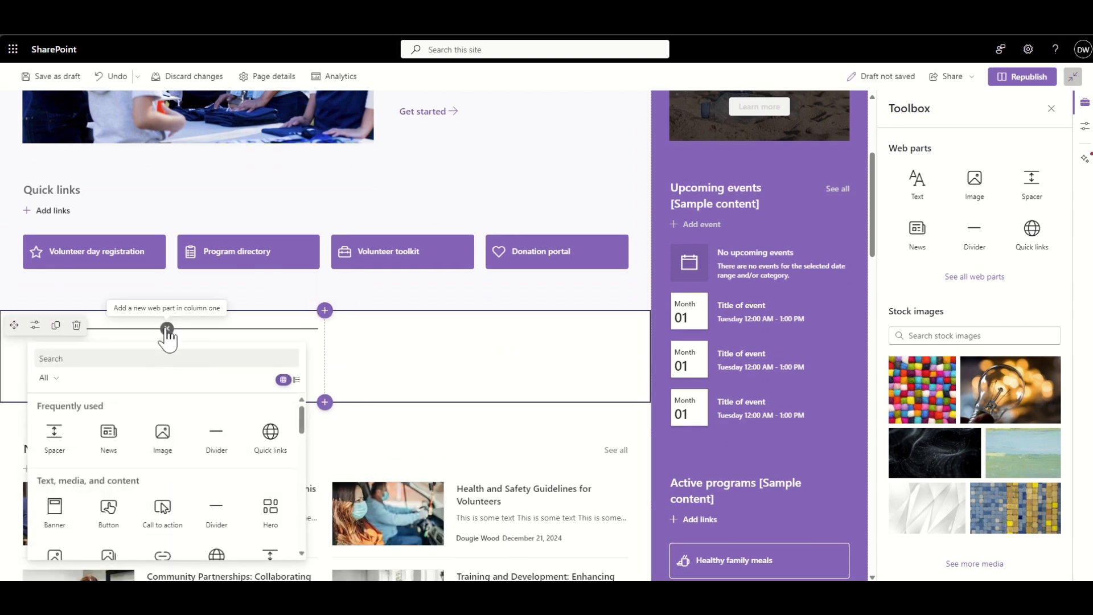
text(quick)
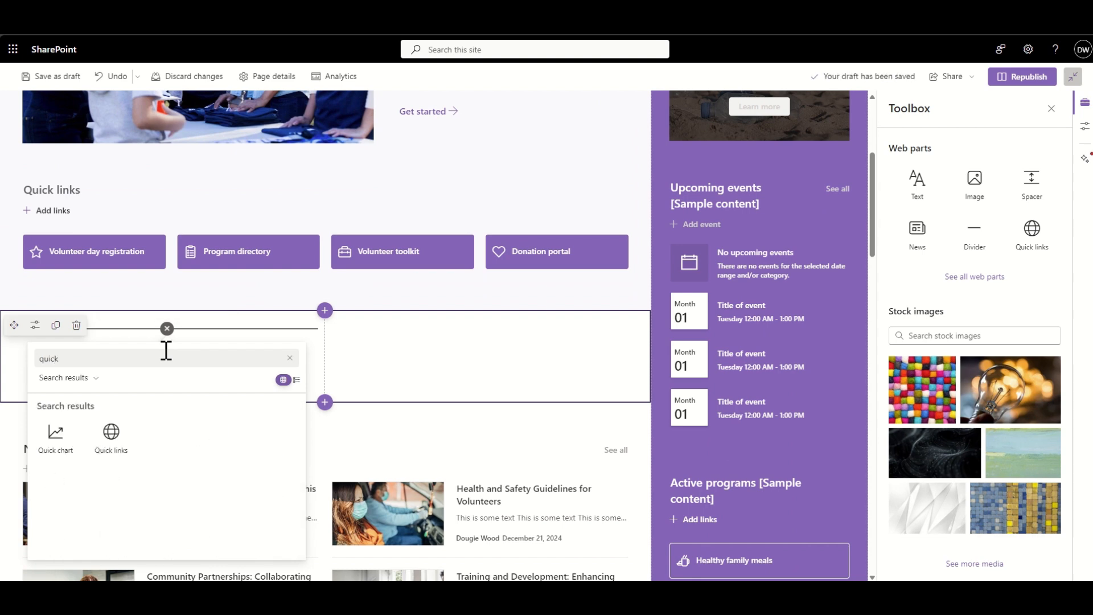
click(54, 450)
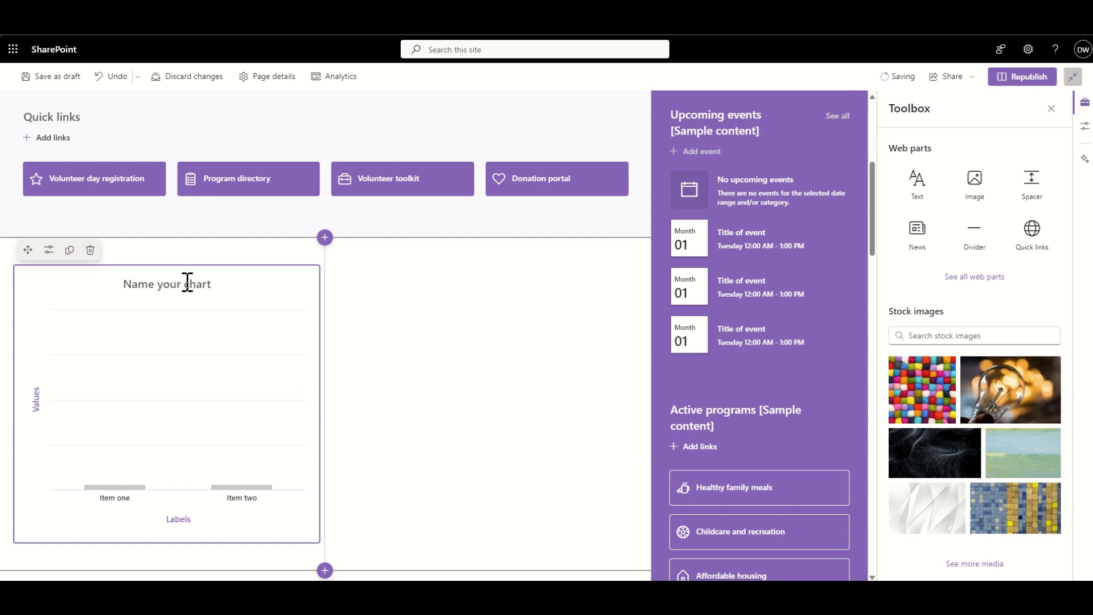
text(Ne)
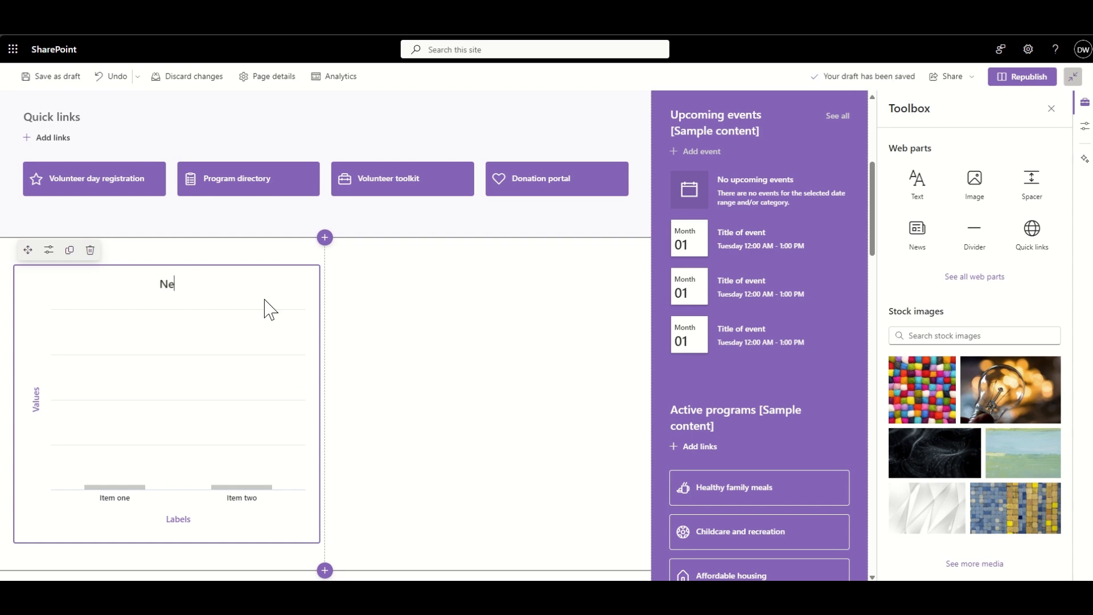
text(w Vol)
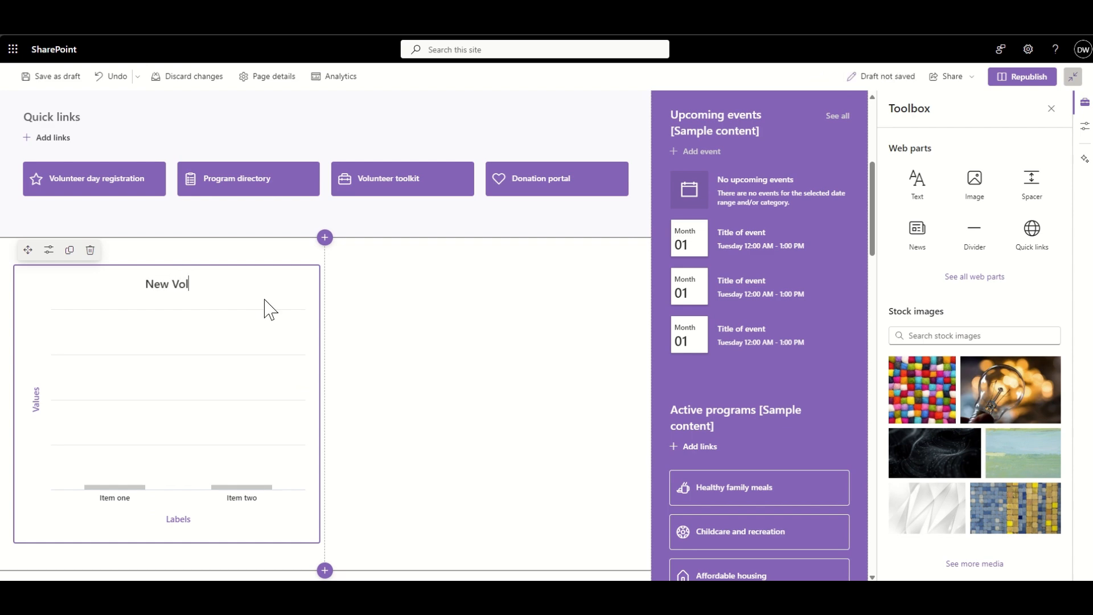
text(unteers)
- Open the New Volunteers chart's properties, try the pie chart type and set it back to column chart
click(50, 253)
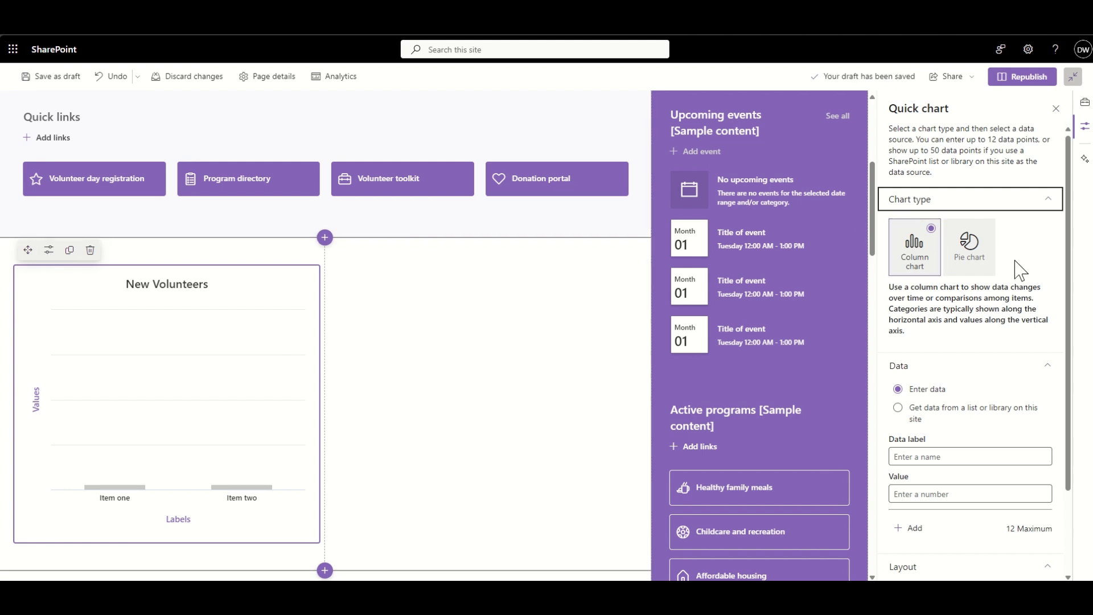
click(964, 265)
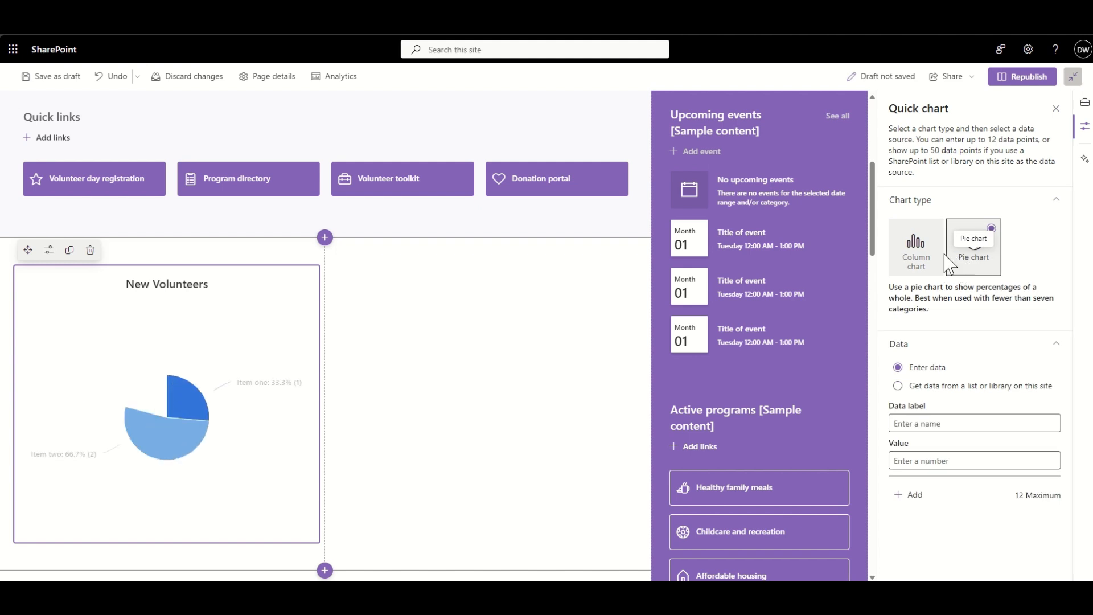
click(915, 243)
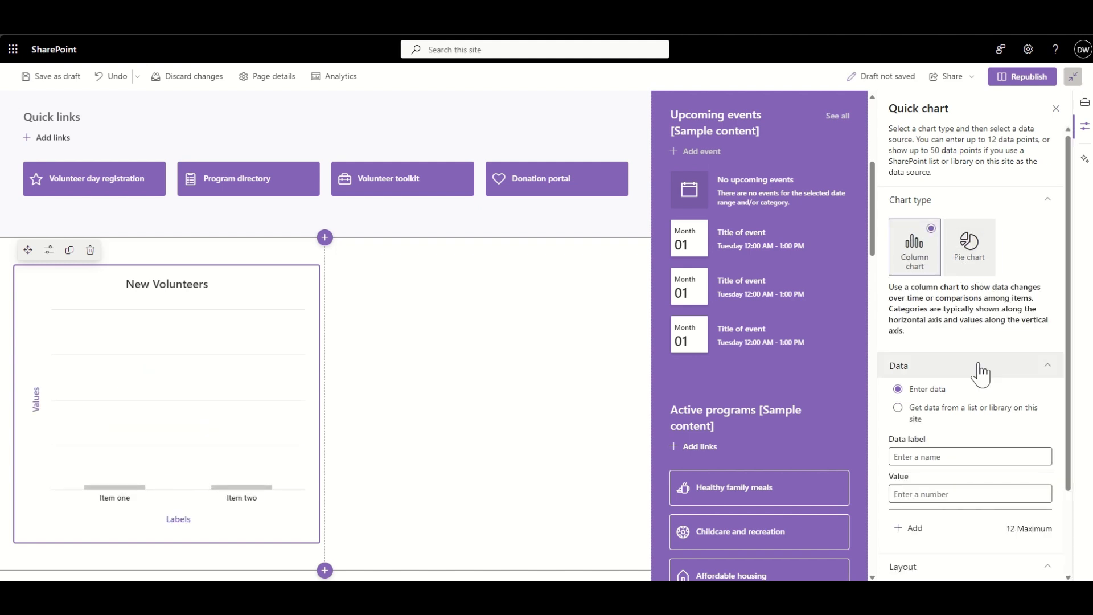
- Enter the New Volunteers chart's first data point with the label Jan and the value 23
scroll(981, 368, down, 2)
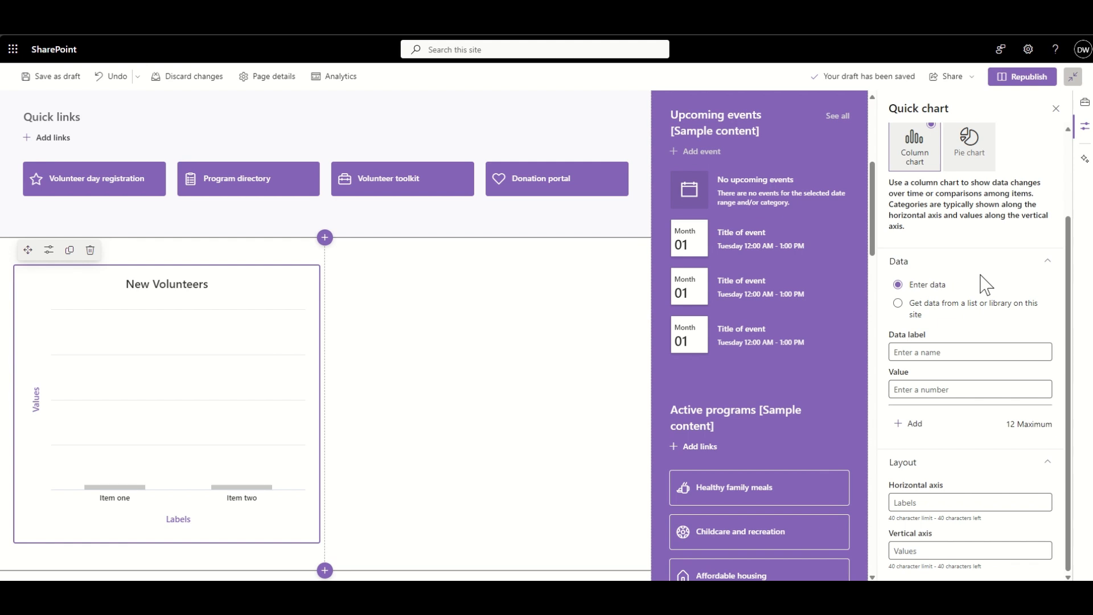
click(940, 351)
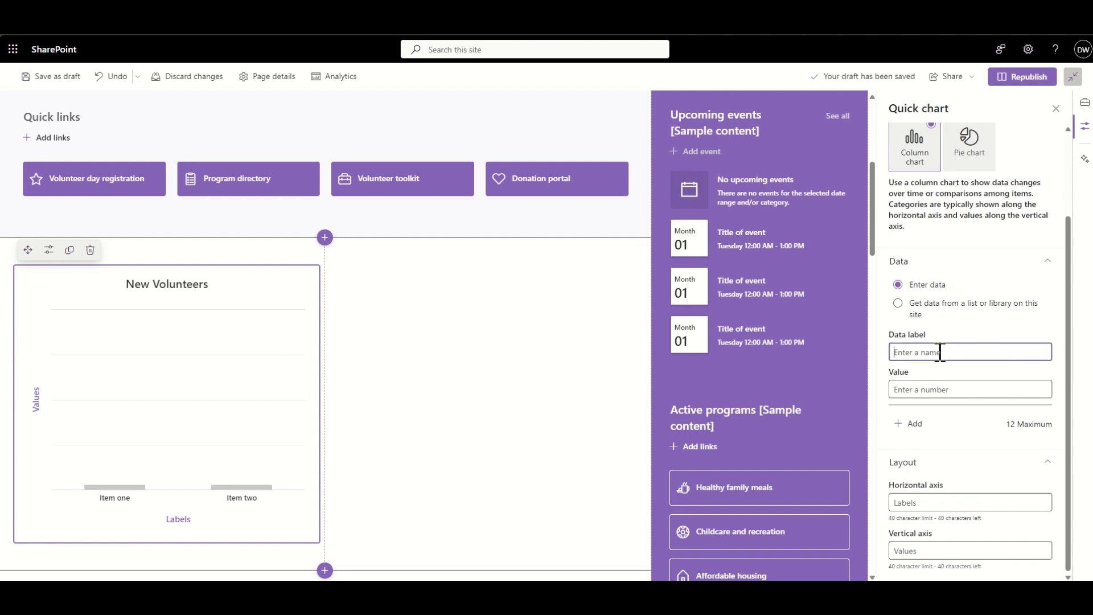
text(Jan)
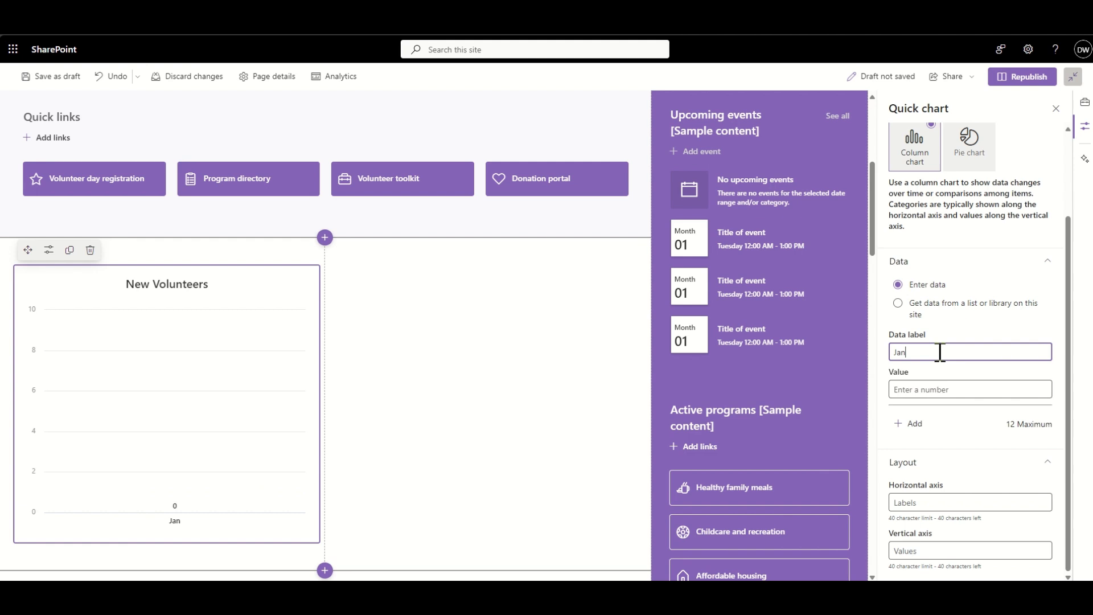
click(924, 387)
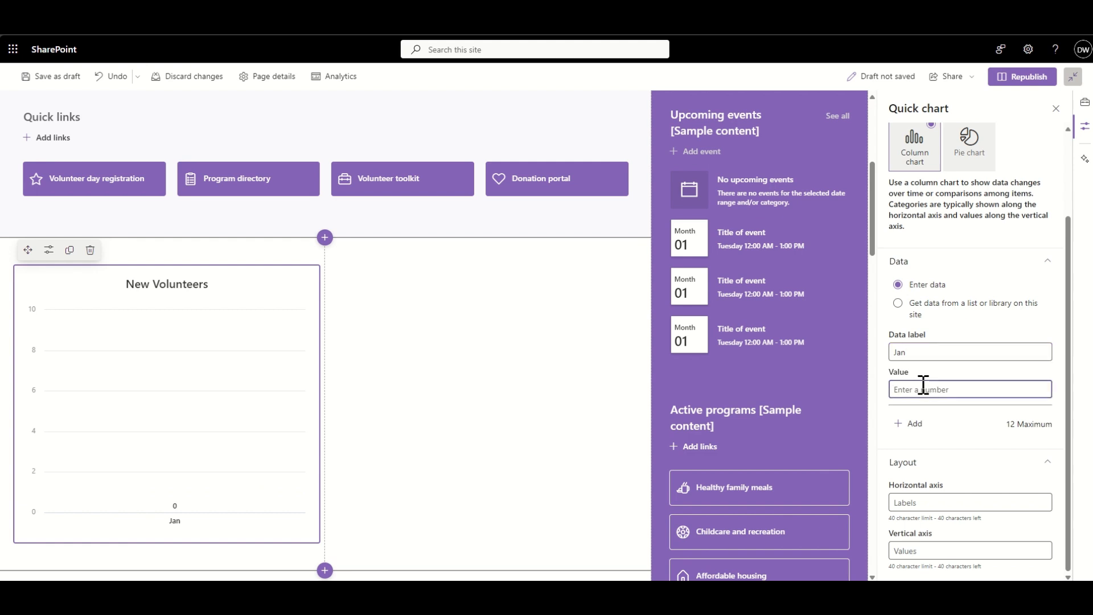
text(23)
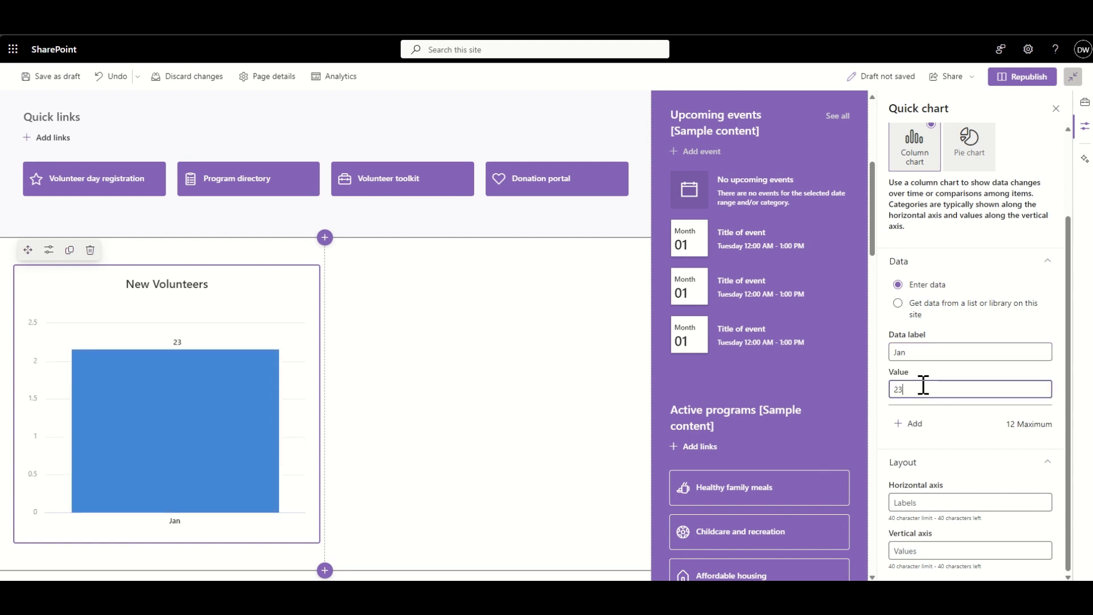
- Add a second data point to the New Volunteers chart, labelled Feb with the value 55
click(915, 425)
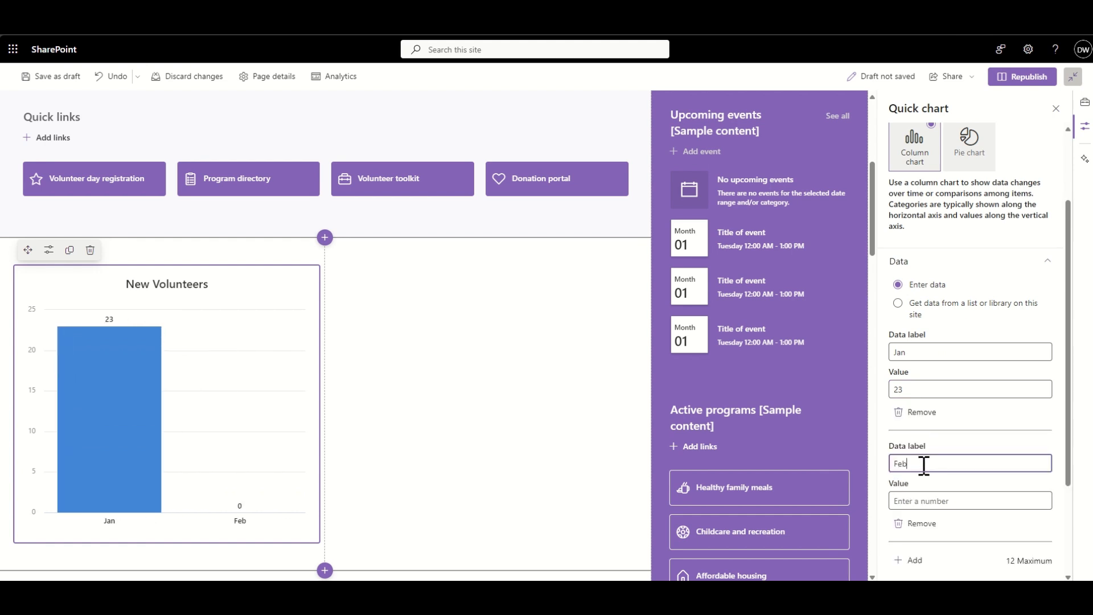
click(910, 500)
text(5)
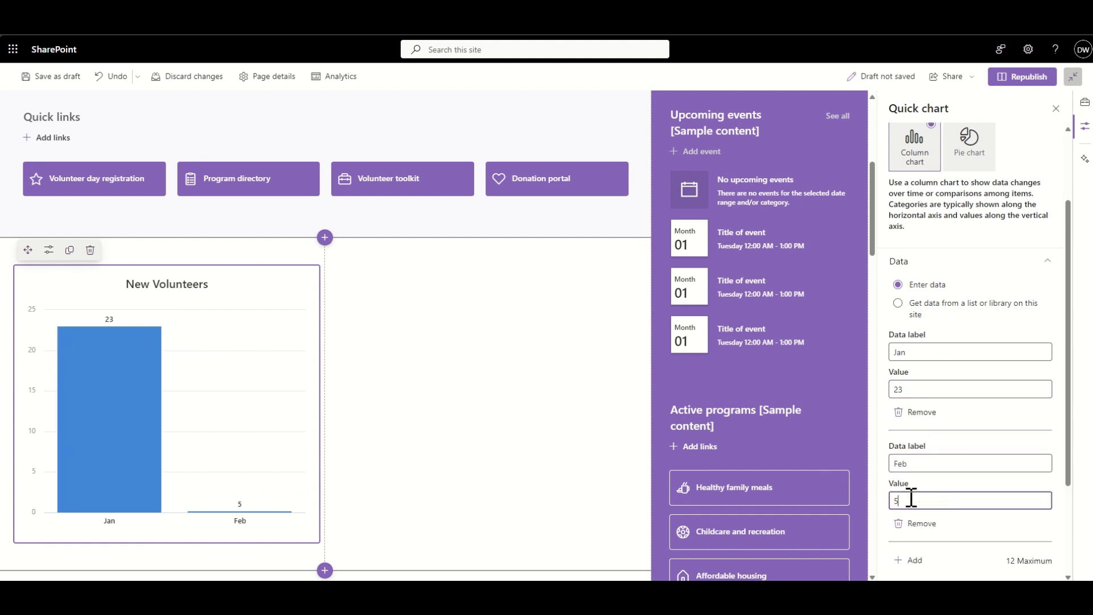
text(5)
- Add a third data point to the New Volunteers chart, labelled Mar with the value 76
click(918, 562)
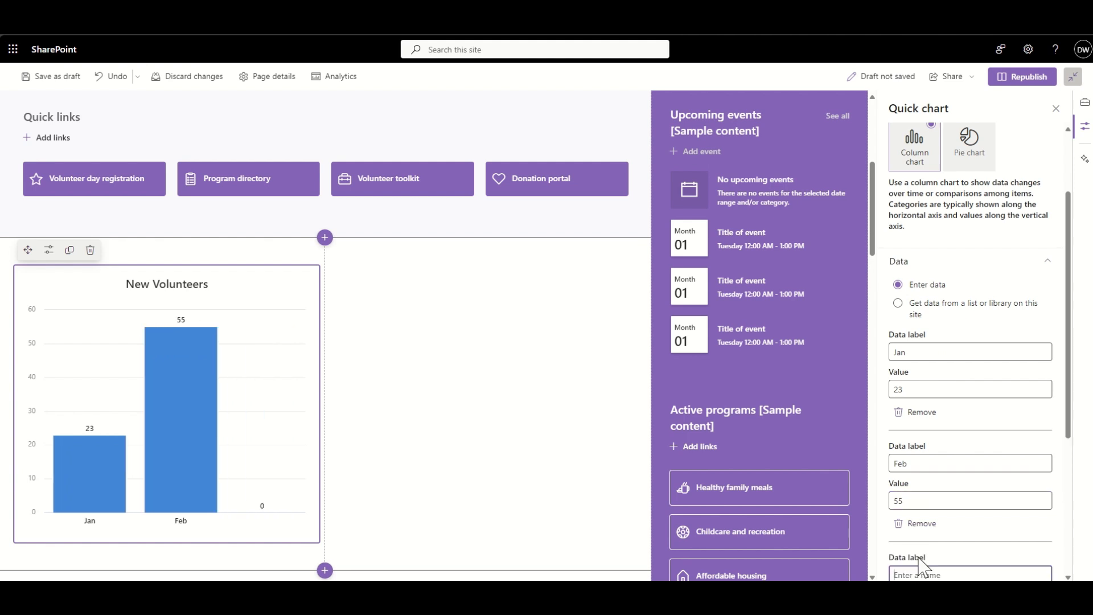
scroll(923, 565, down, 2)
text(M)
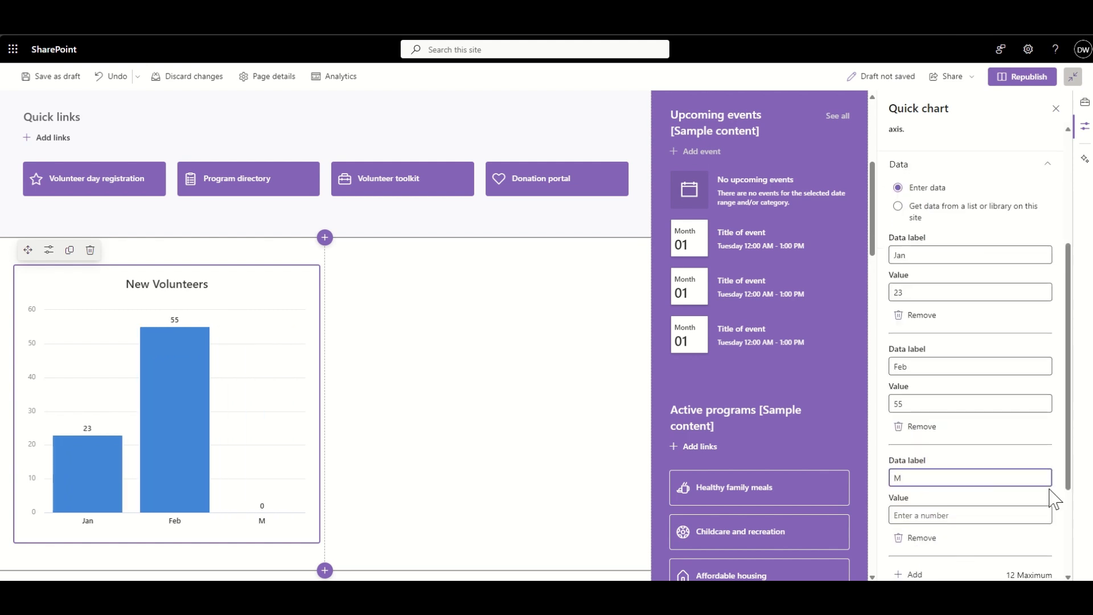
text(ar)
click(976, 516)
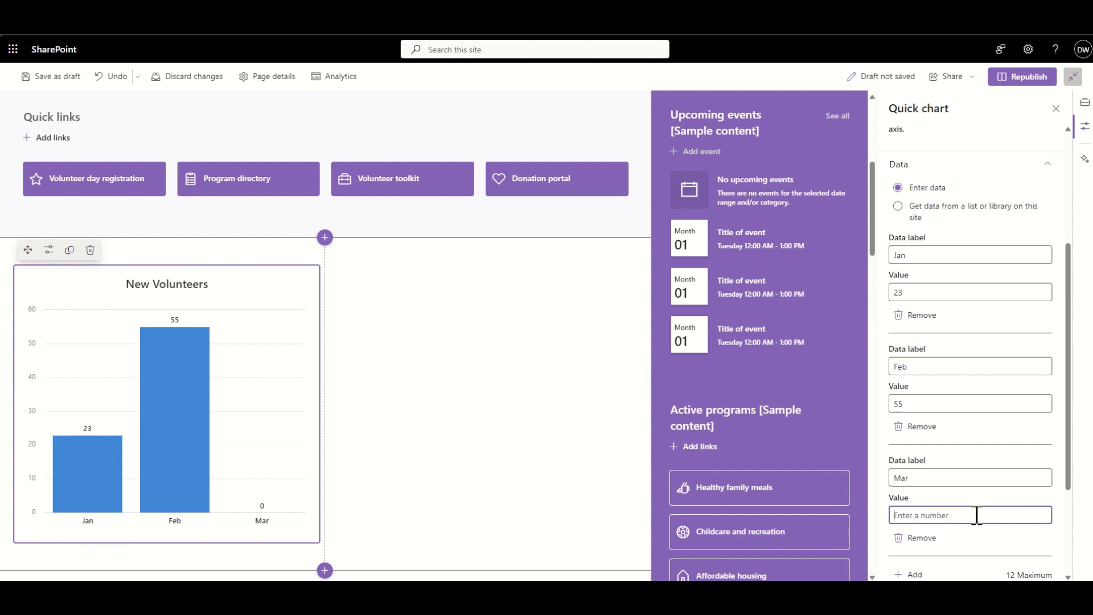
text(76)
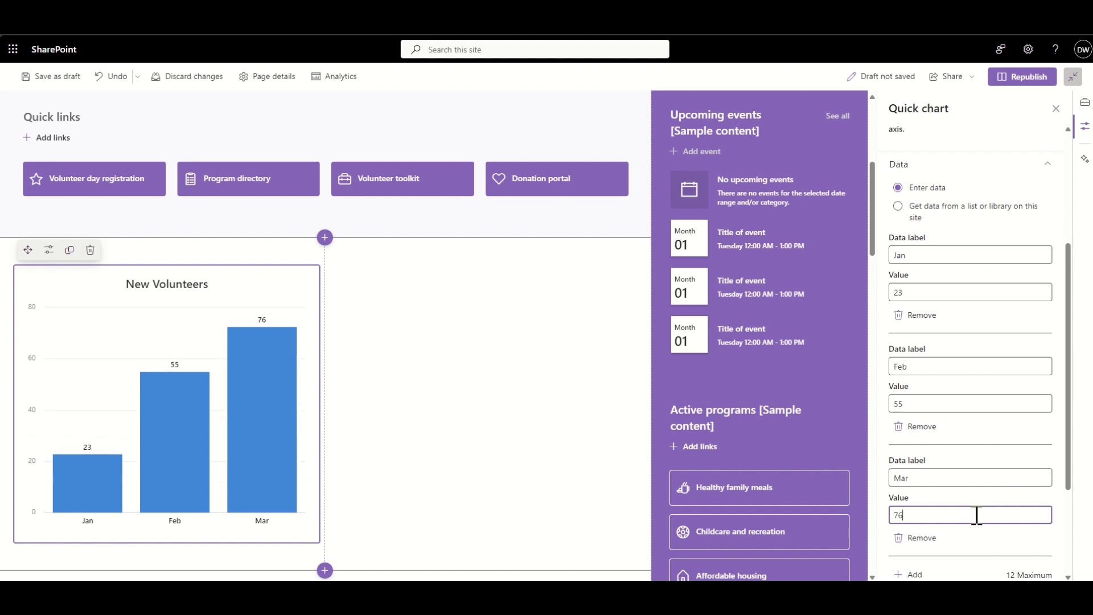
- Duplicate the New Volunteers chart and move one of the two charts into the section's empty second column
click(366, 366)
click(126, 311)
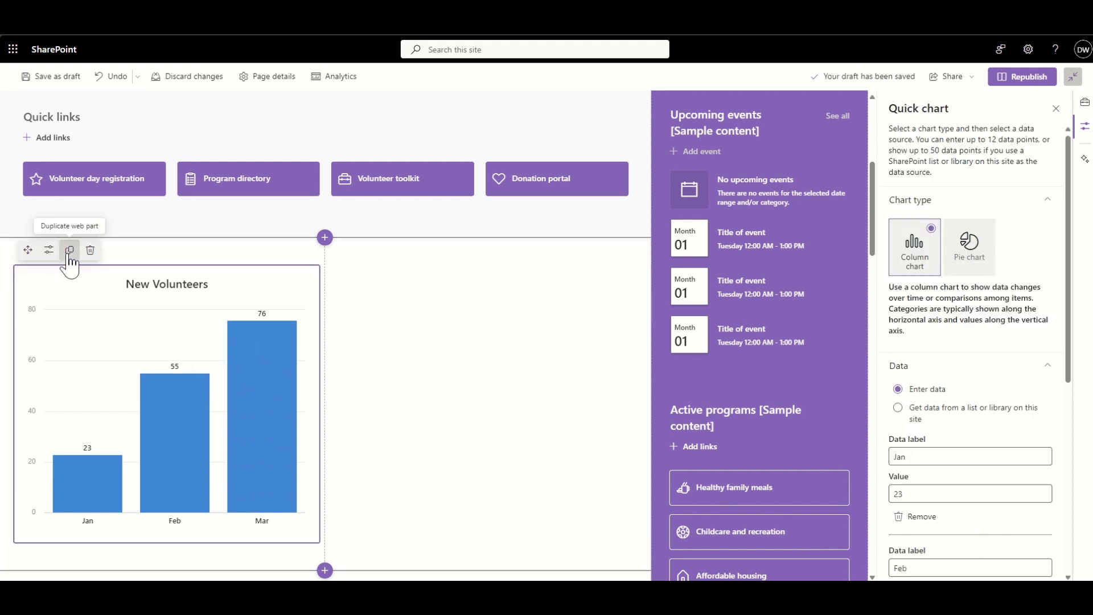
click(69, 251)
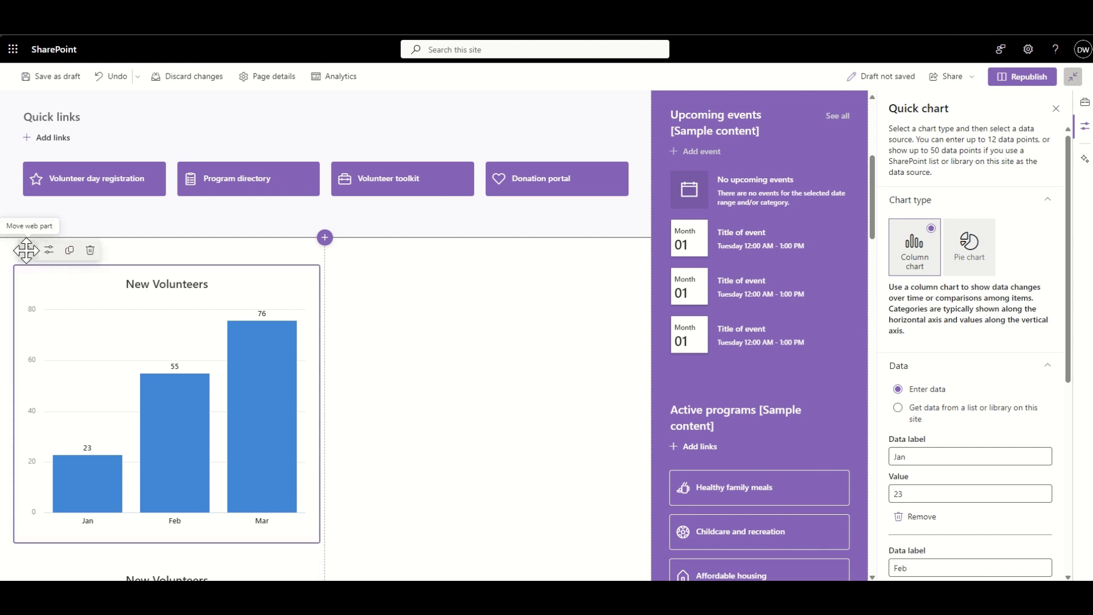
drag(28, 250, 367, 265)
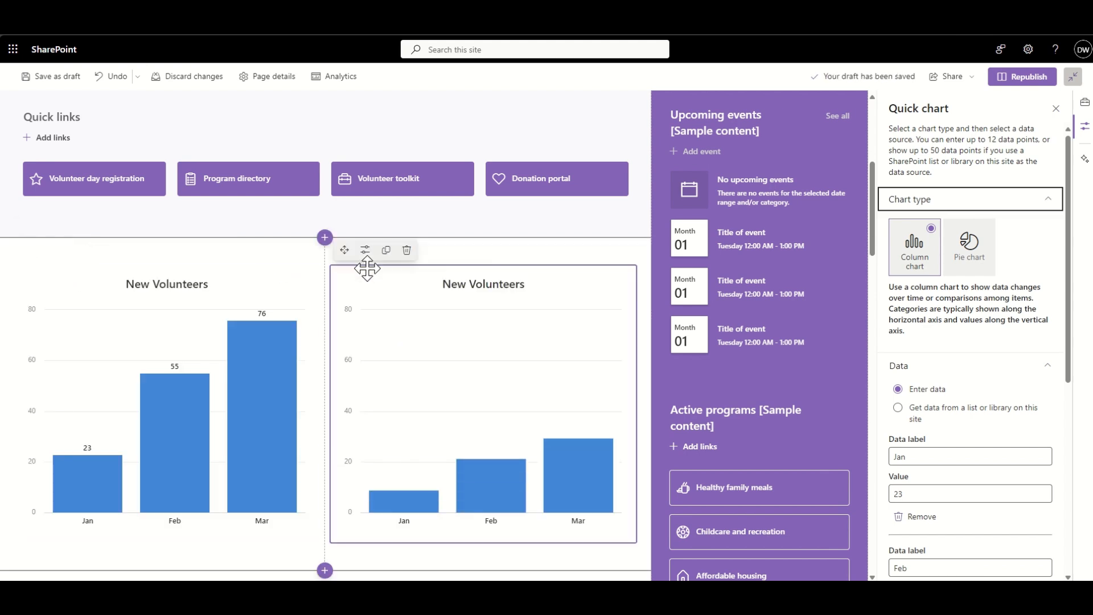
- Change the second column's chart to a pie chart and retitle it "Types of Donations"
click(973, 257)
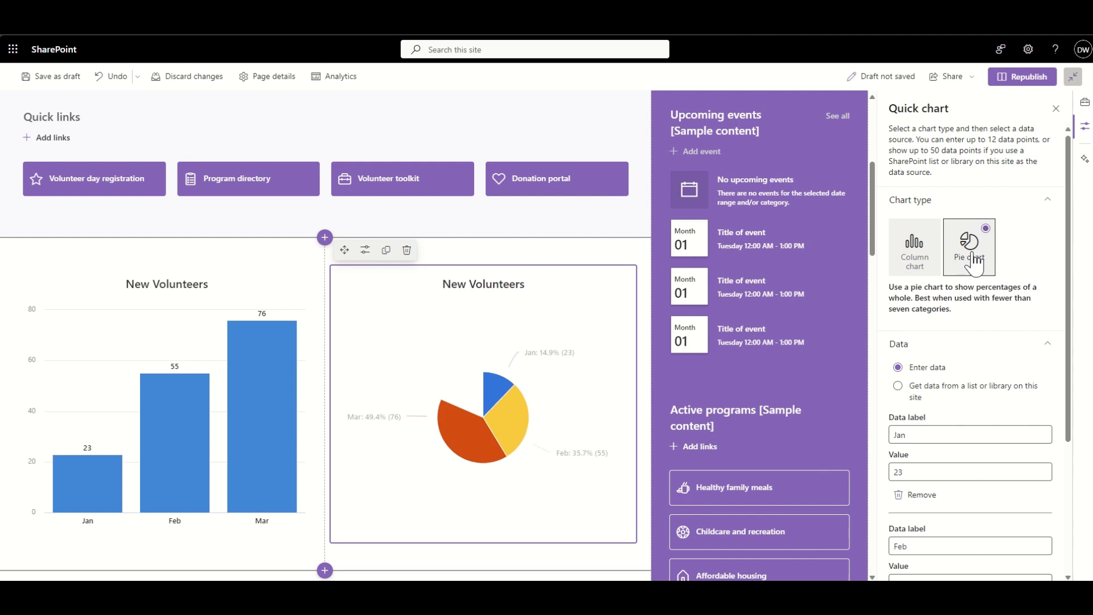
double_click(505, 283)
key(ctrl+a)
text(M)
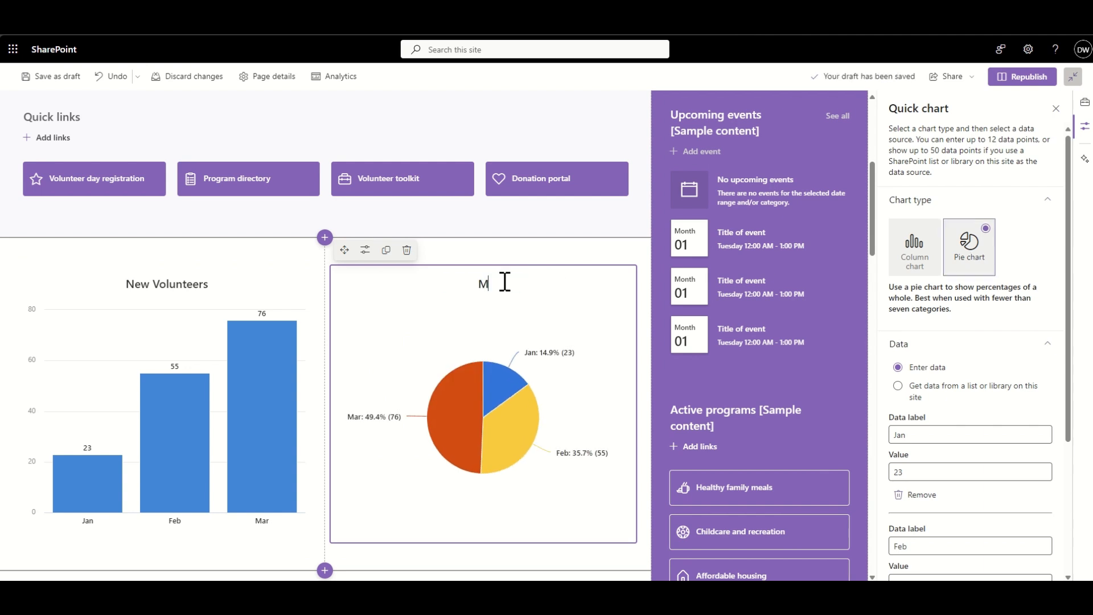
text(on)
key(BackSpace)
key(BackSpace)
text(Ty)
text(pe )
text(es of)
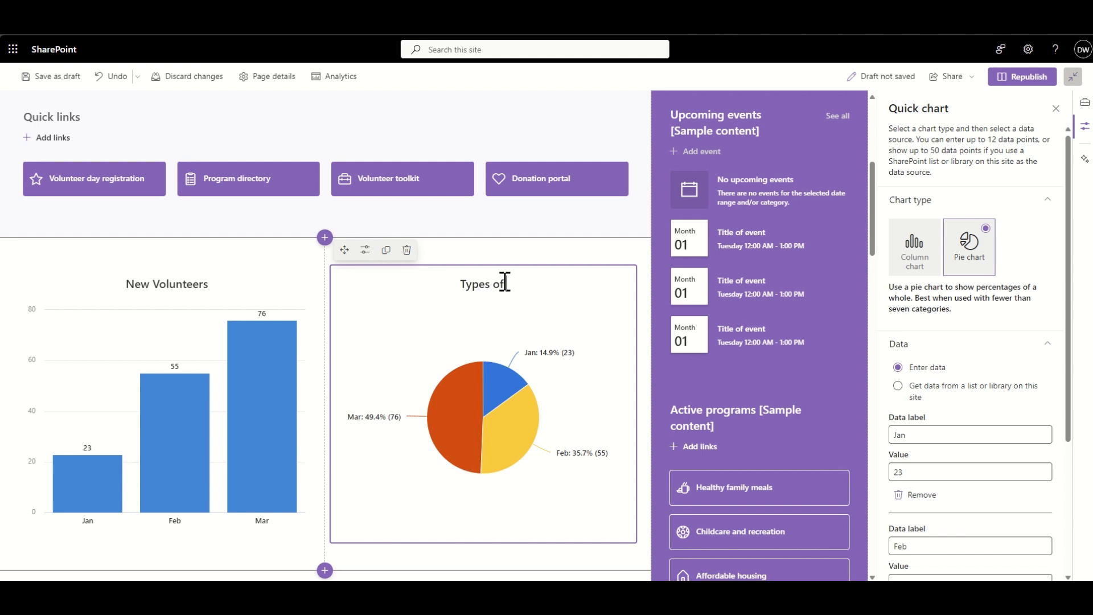
text( Donations)
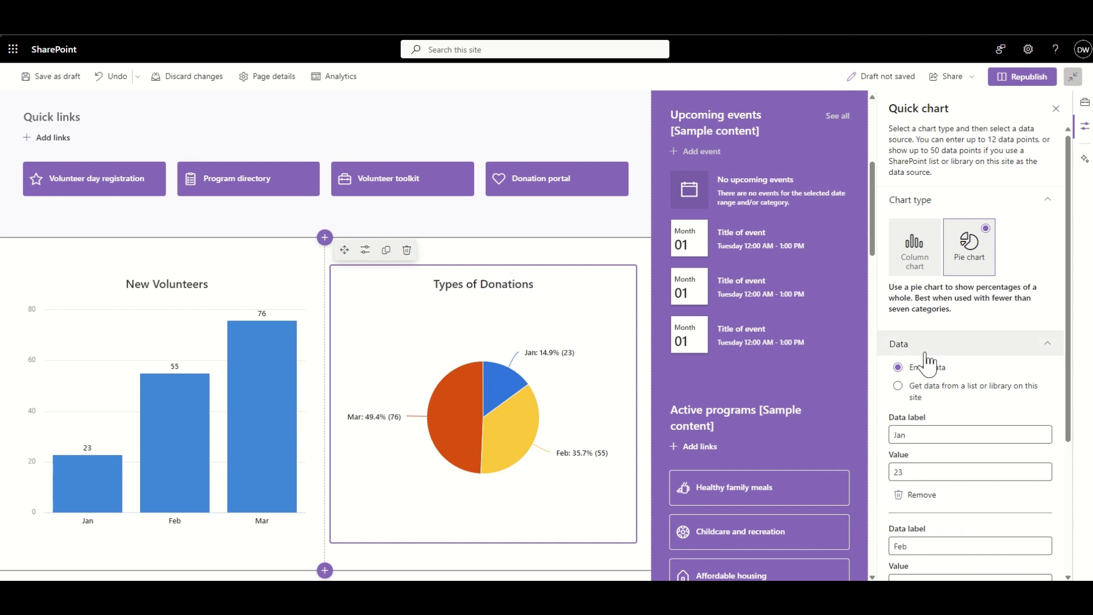
- Change the pie chart's first data point to the label Digital and the value 70
scroll(969, 415, down, 1)
click(914, 365)
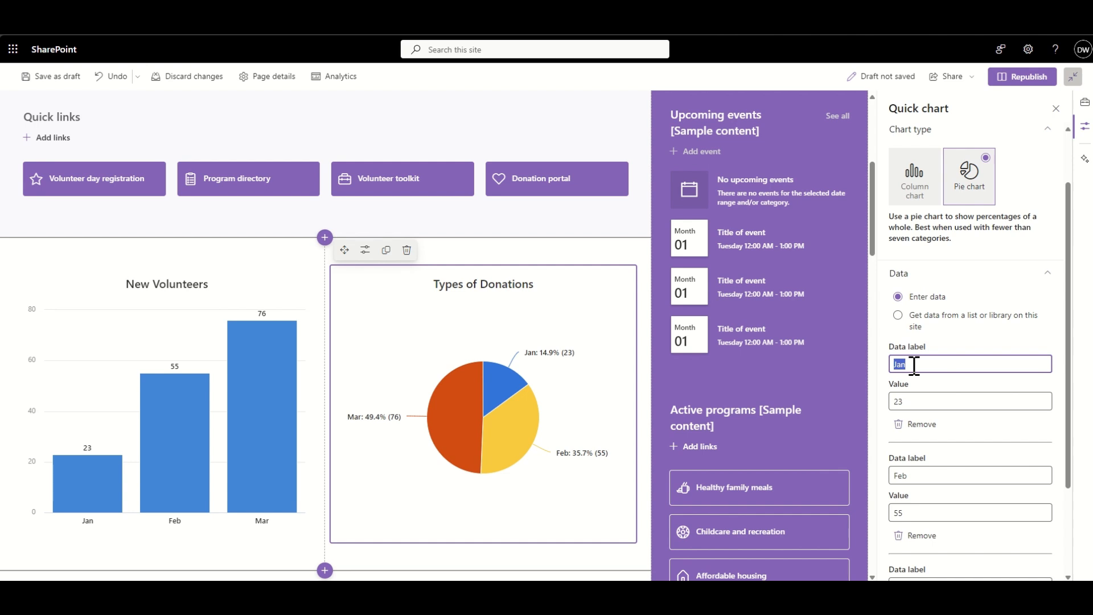
text(Digital)
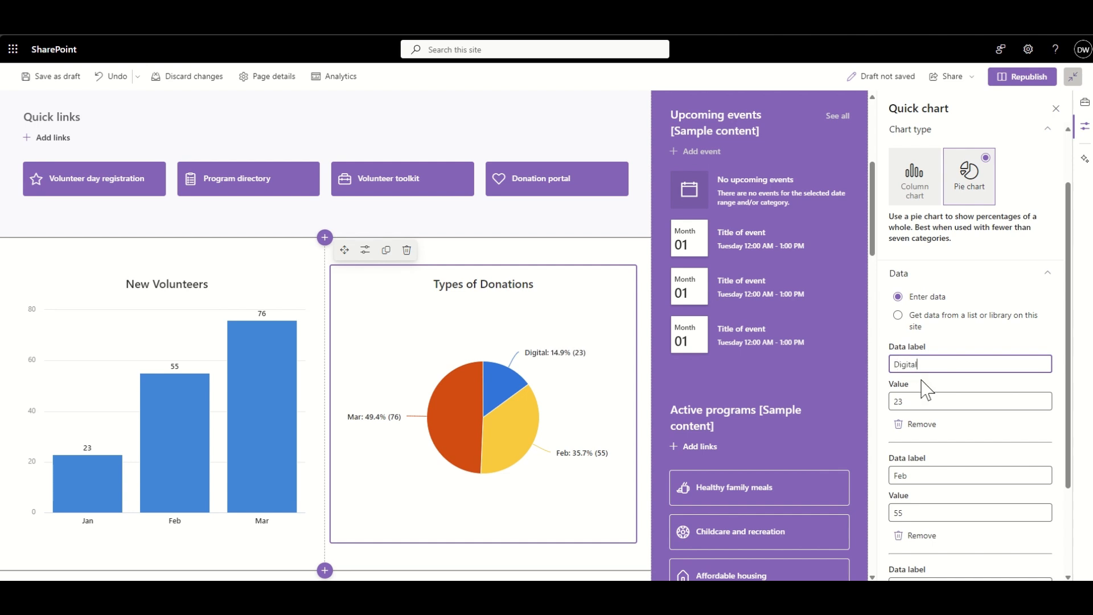
click(923, 401)
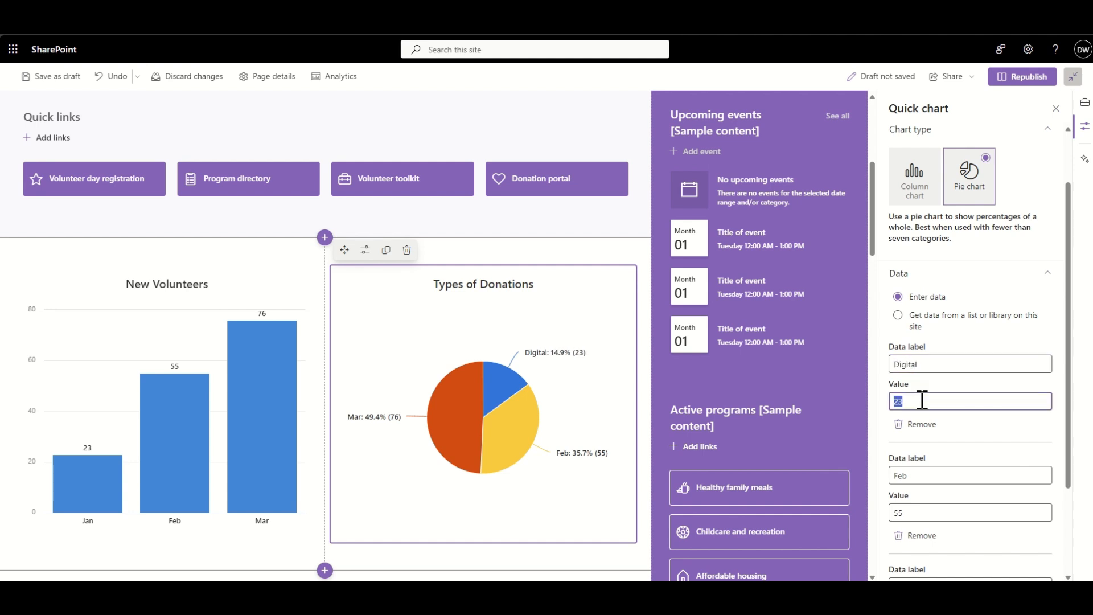
text(70)
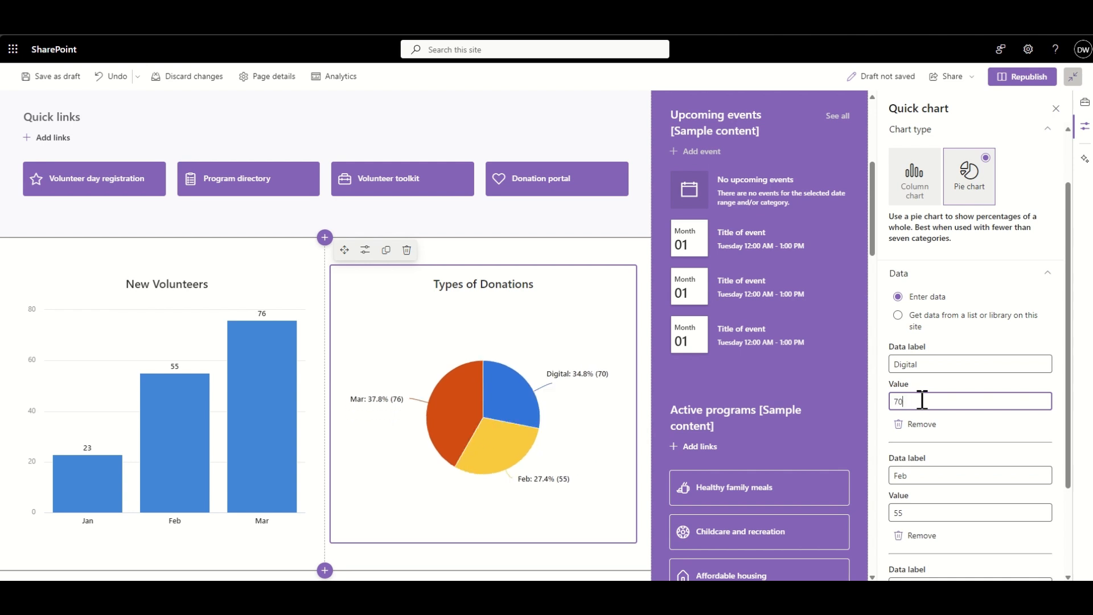
- Change the pie chart's second data point to the label Event and the value 20
double_click(916, 475)
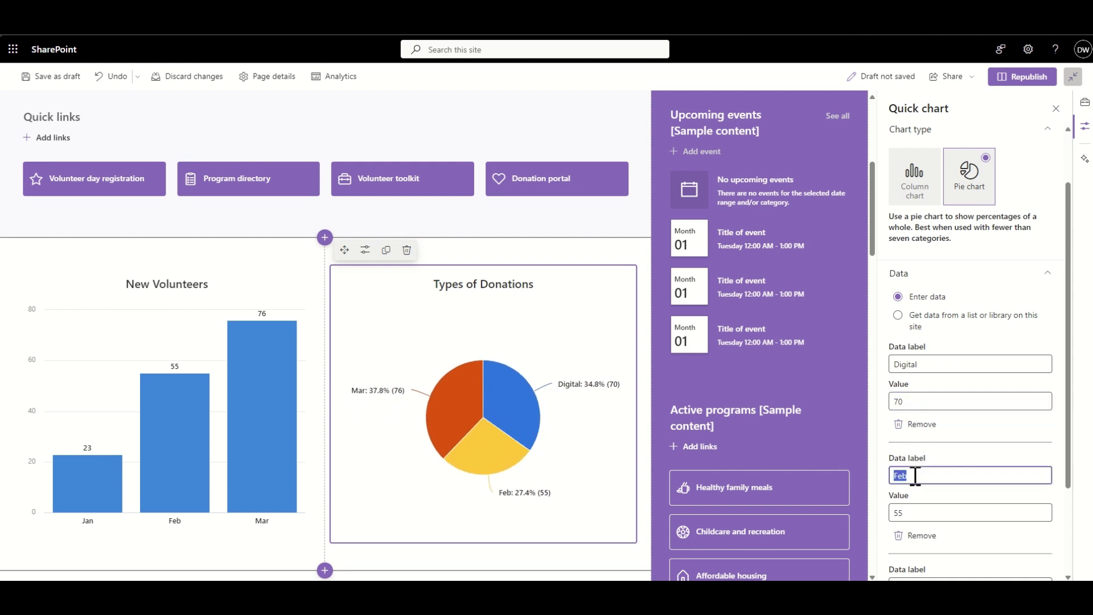
text(Event)
scroll(915, 478, down, 1)
click(921, 472)
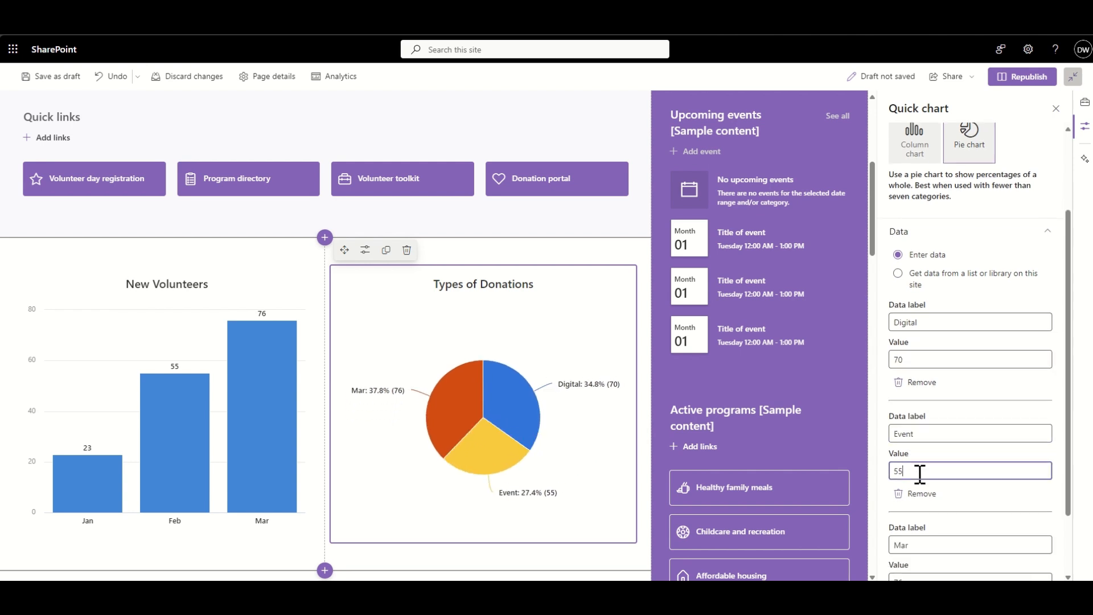
text(20)
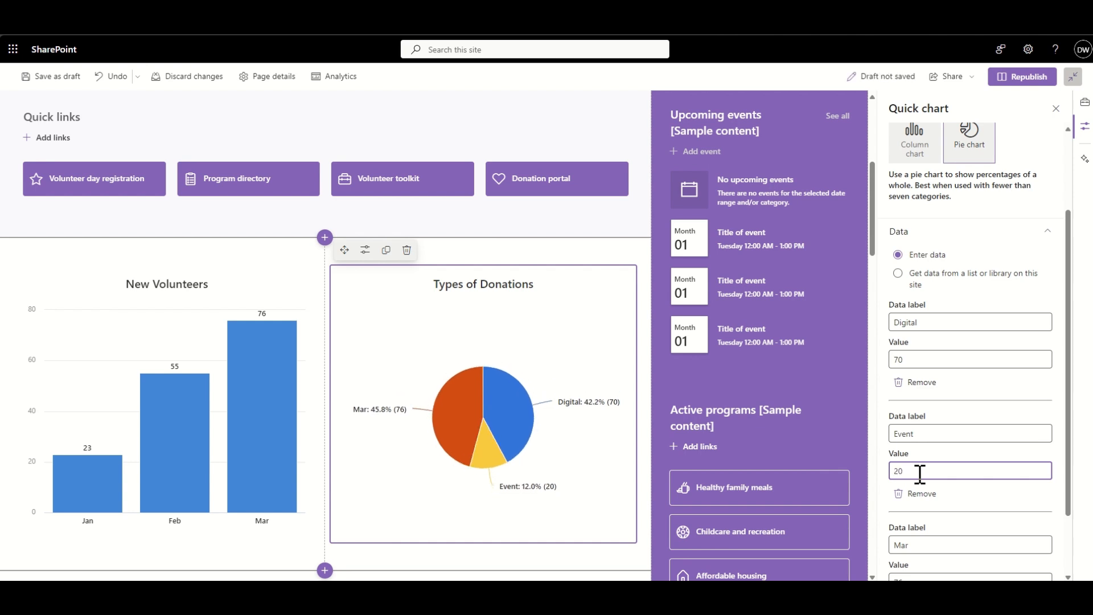
- Change the pie chart's third data point to the label Dinner Evenings and the value 10, and republish the page
scroll(921, 475, down, 1)
scroll(920, 476, down, 1)
double_click(916, 508)
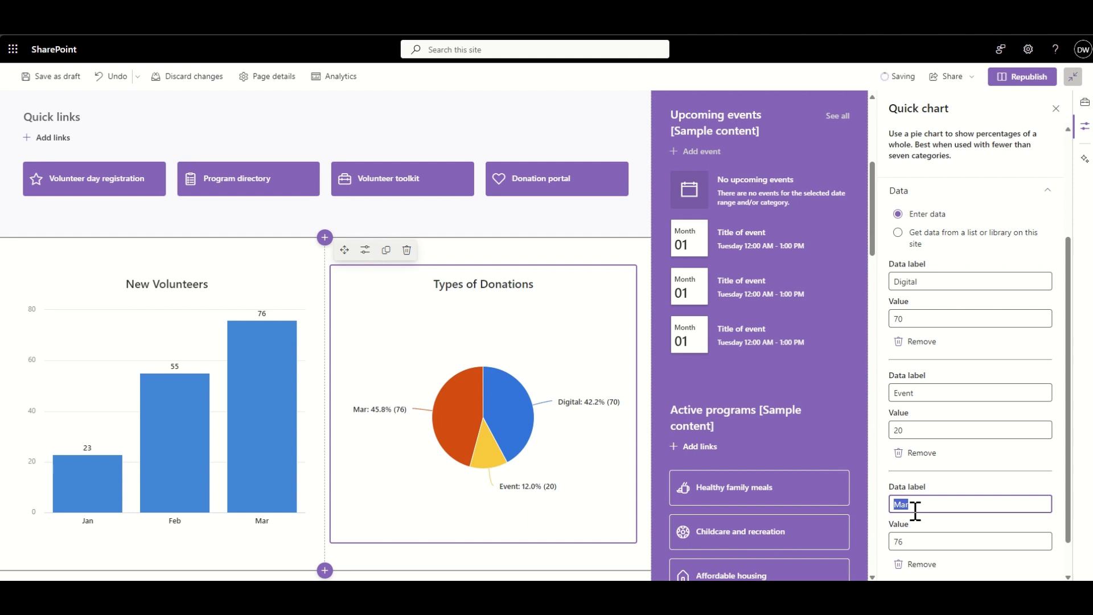
text(Dinner E)
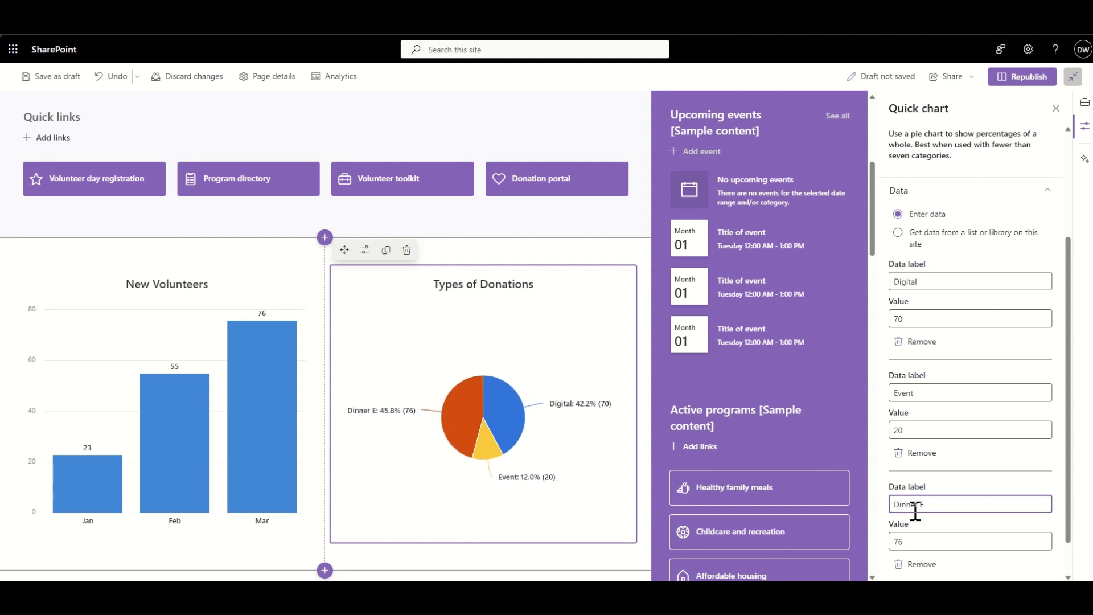
text(vent)
text(ngs)
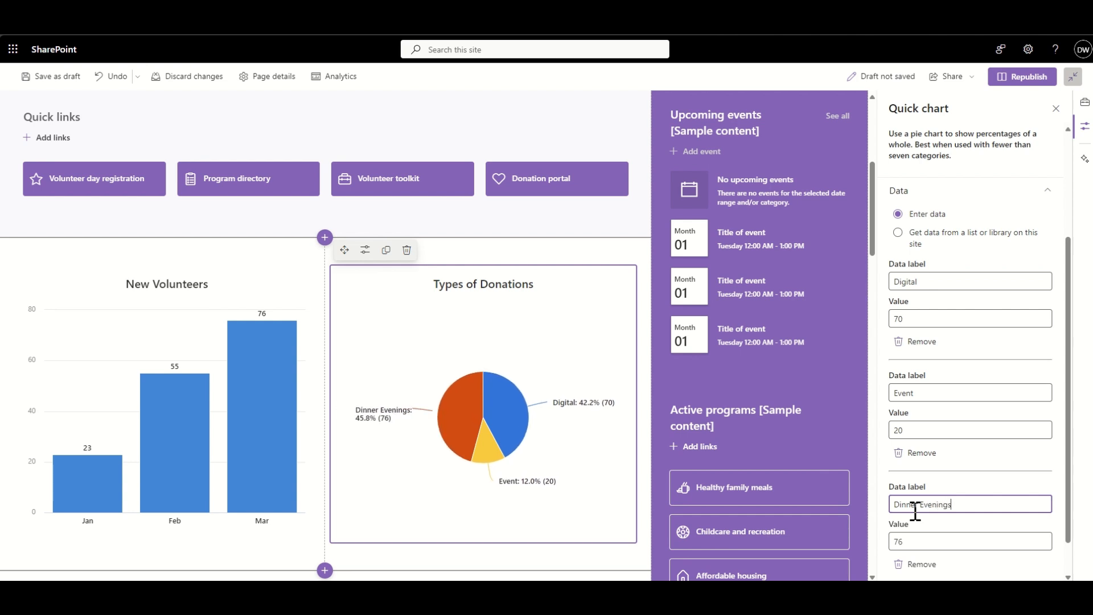
click(914, 540)
text(10)
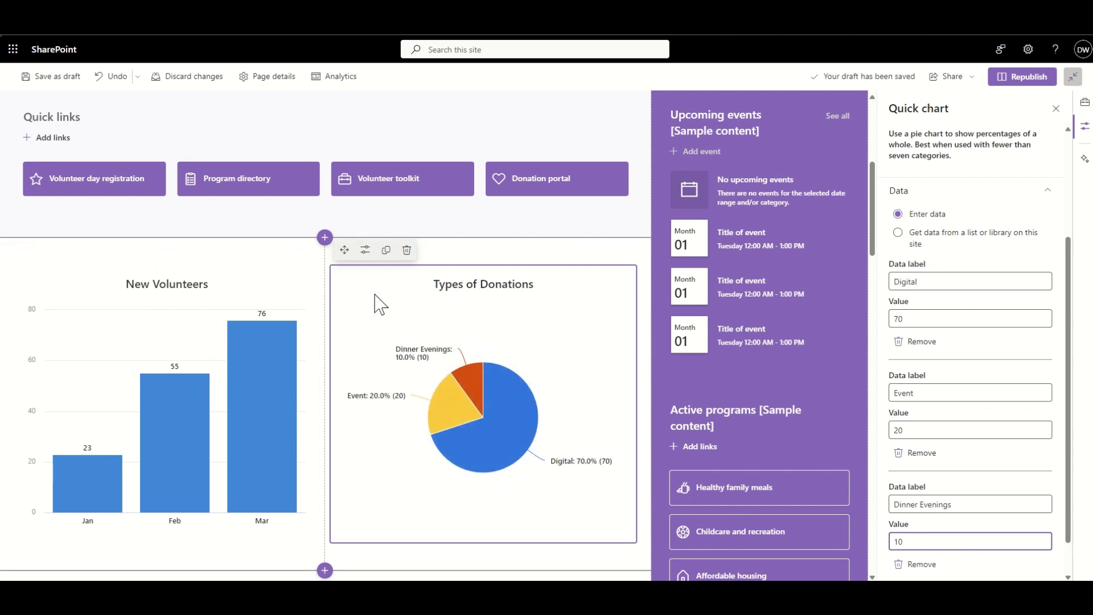
click(1015, 80)
click(968, 314)
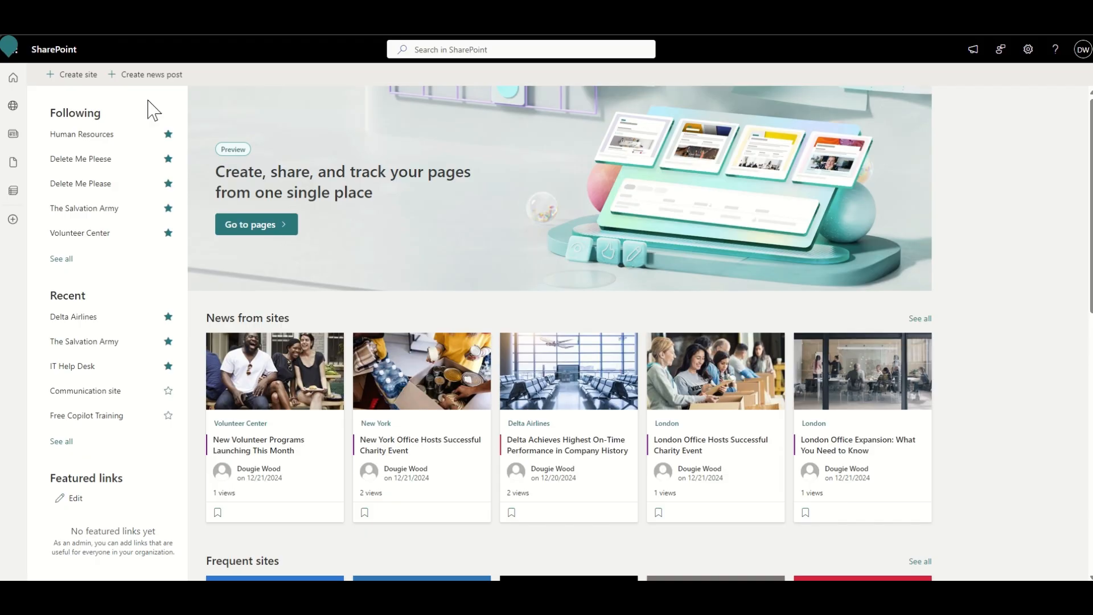
- Start creating a new site and preview the Human resources template from the Microsoft templates
click(76, 75)
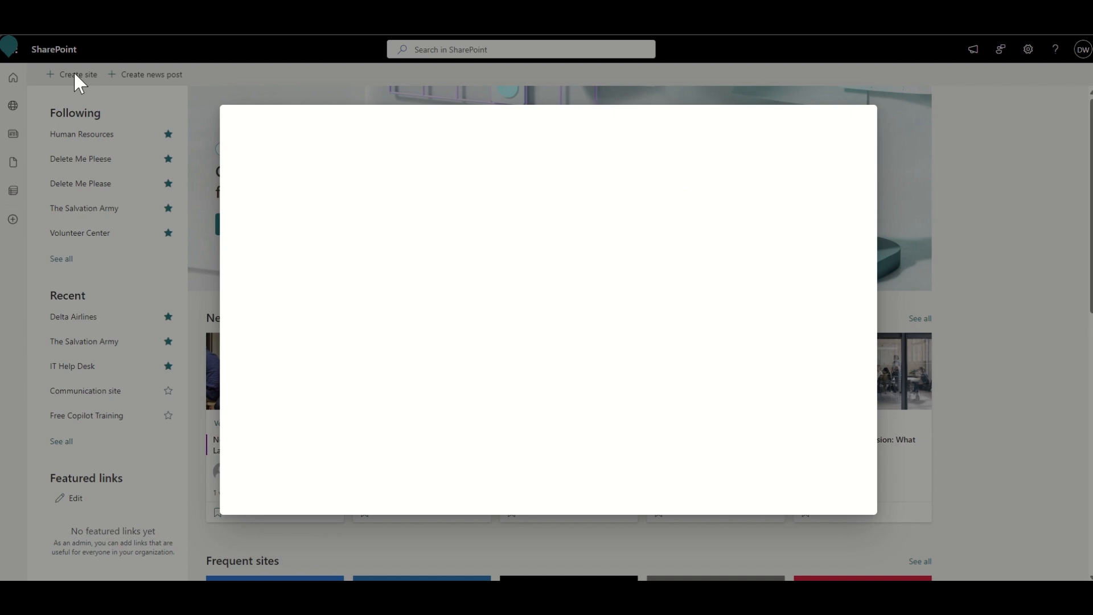
scroll(391, 251, down, 2)
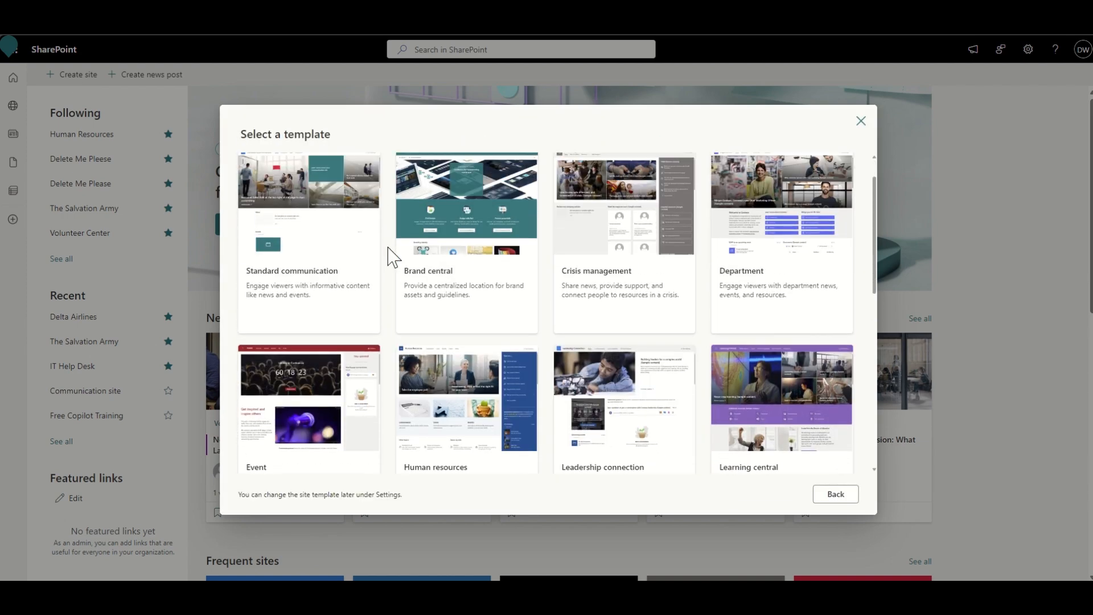
scroll(391, 257, down, 3)
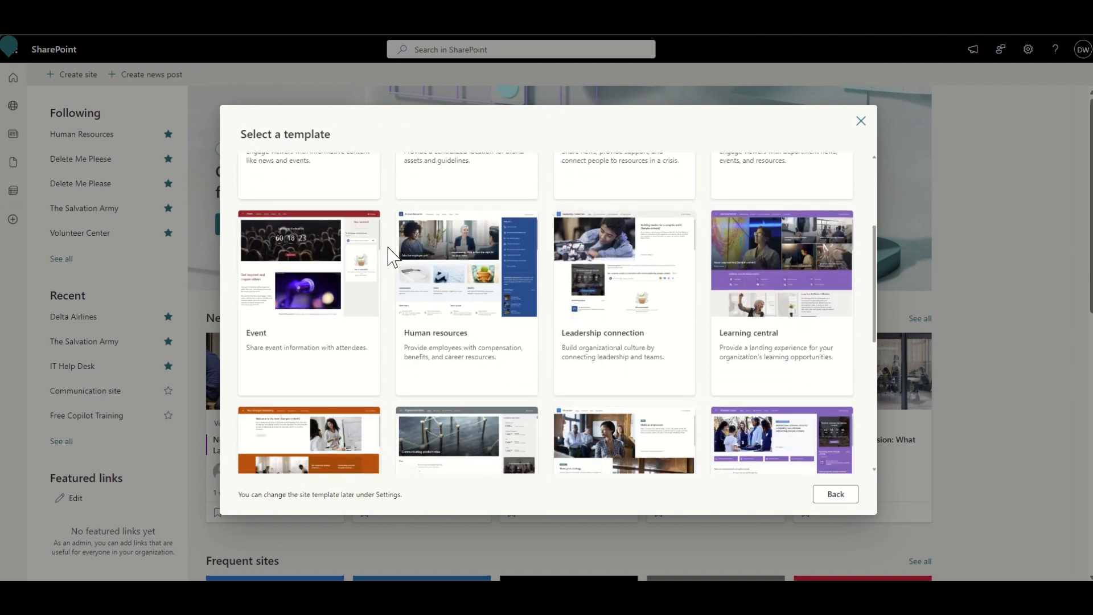
scroll(390, 257, down, 1)
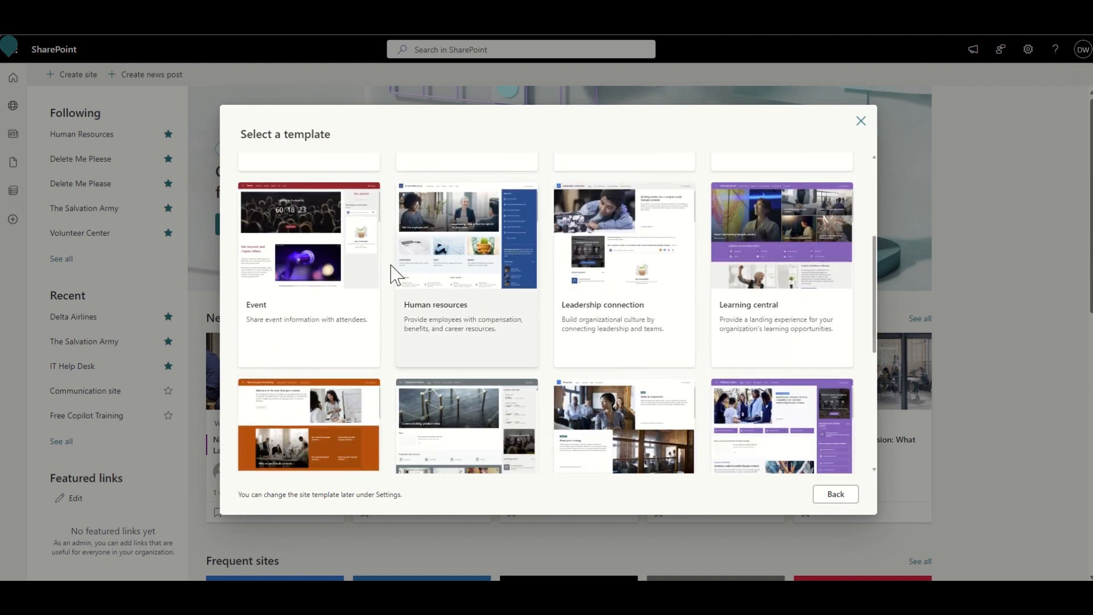
click(466, 262)
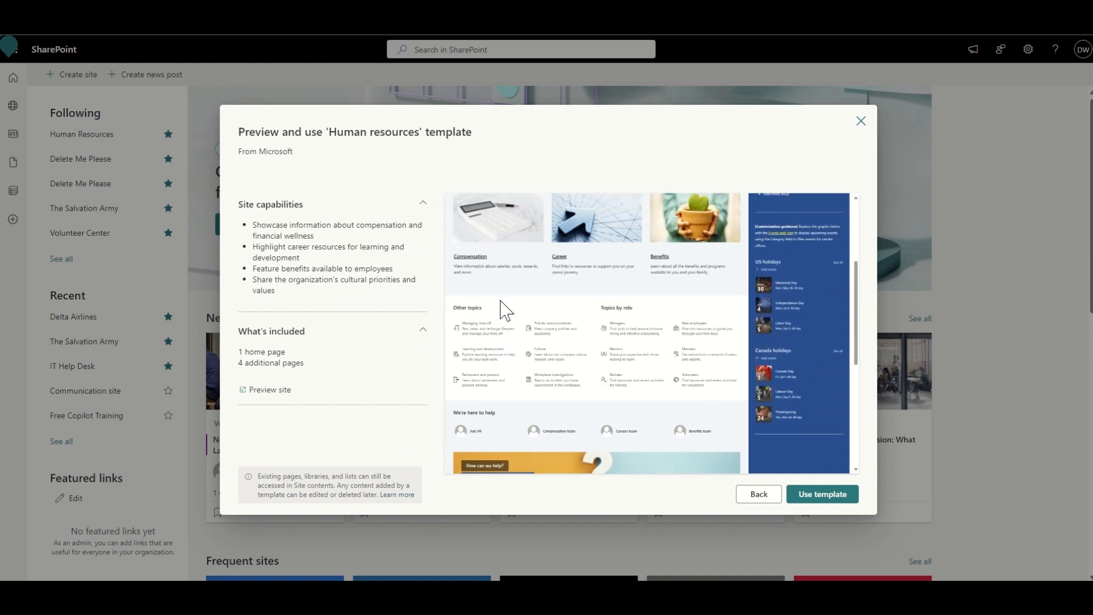
click(765, 491)
- Preview the Organization home template, and look through the other site templates from Microsoft
scroll(544, 370, down, 2)
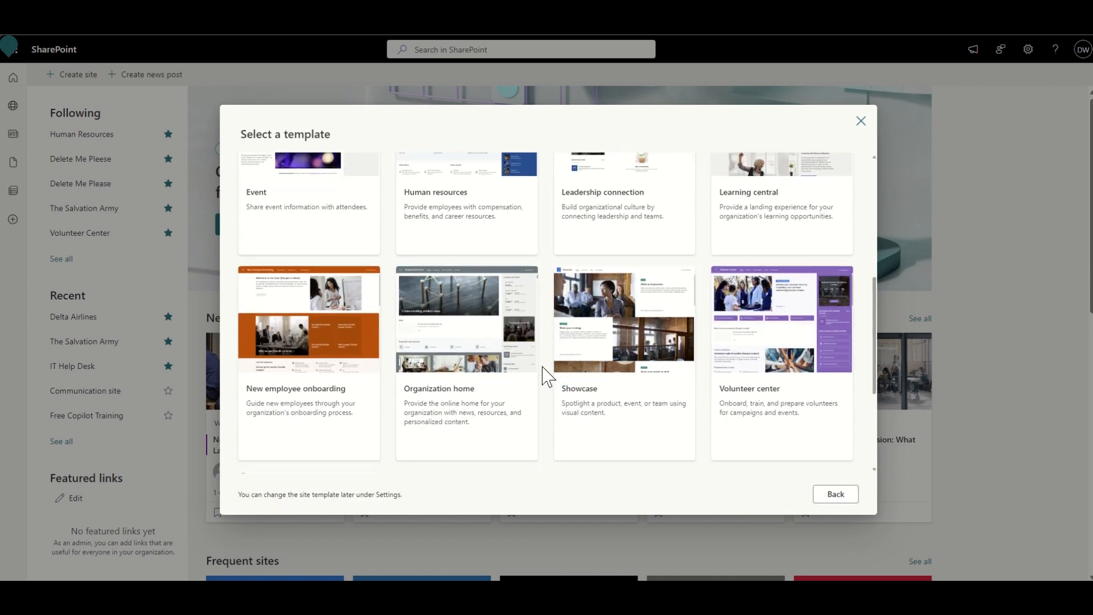
click(462, 351)
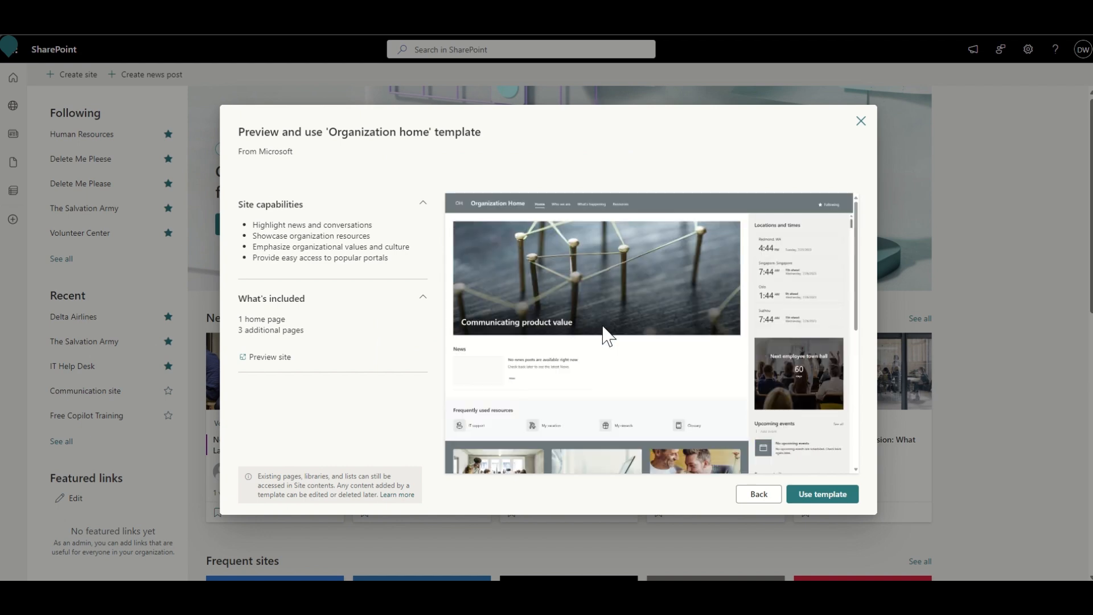
click(760, 493)
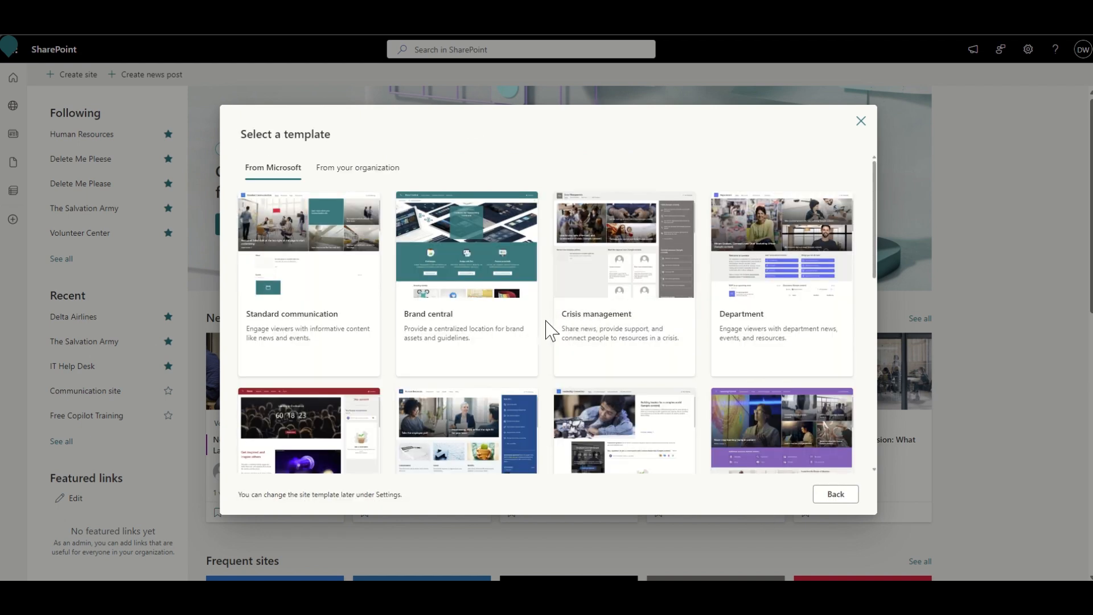
scroll(550, 333, down, 1)
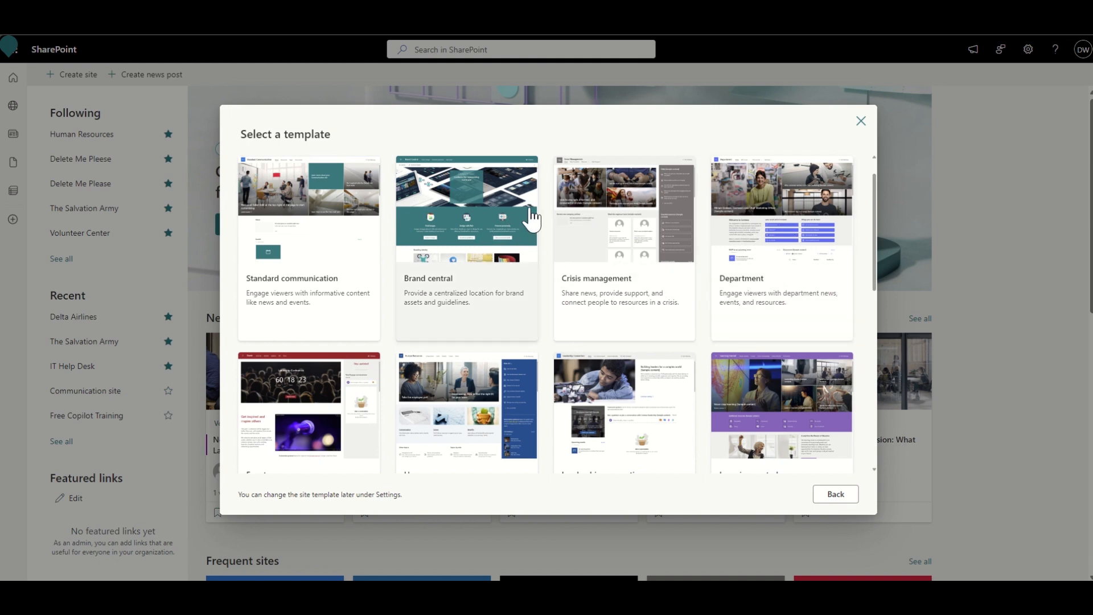
scroll(552, 326, down, 4)
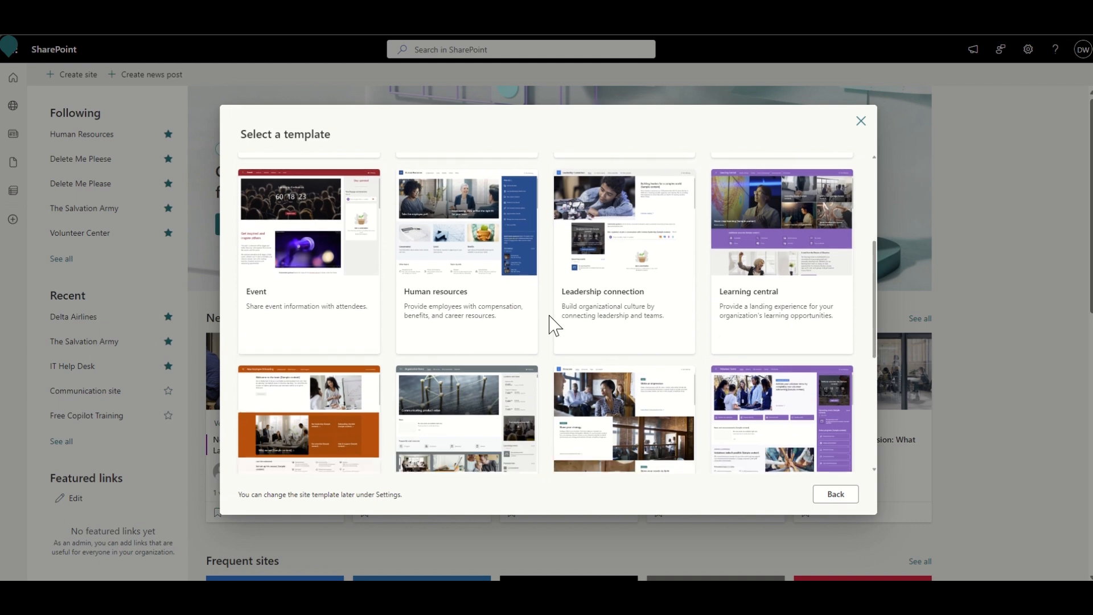
scroll(551, 326, down, 2)
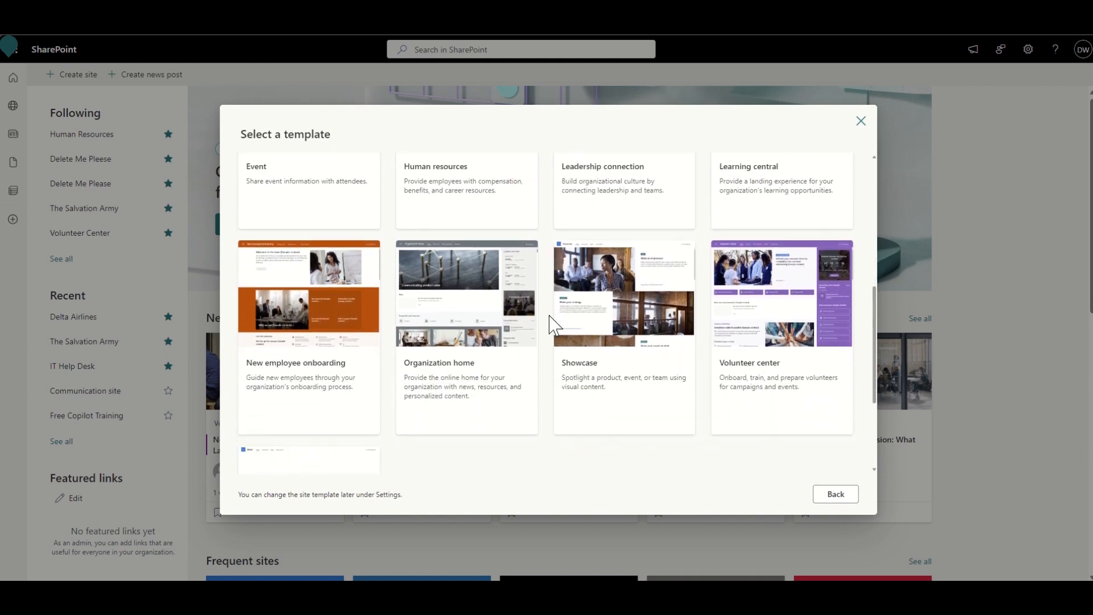
scroll(552, 326, up, 4)
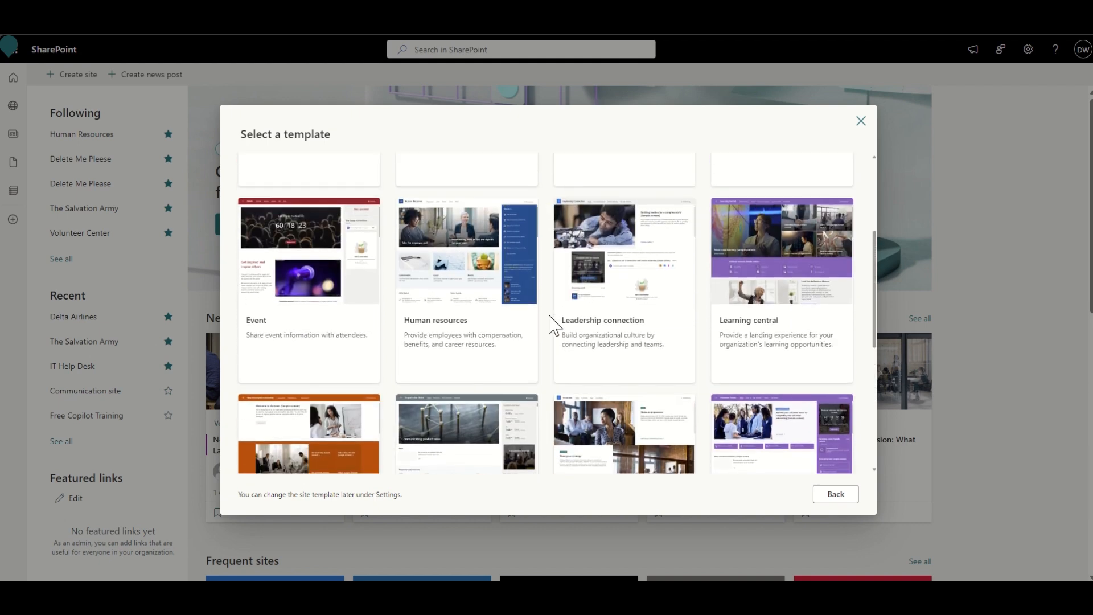
scroll(551, 325, up, 3)
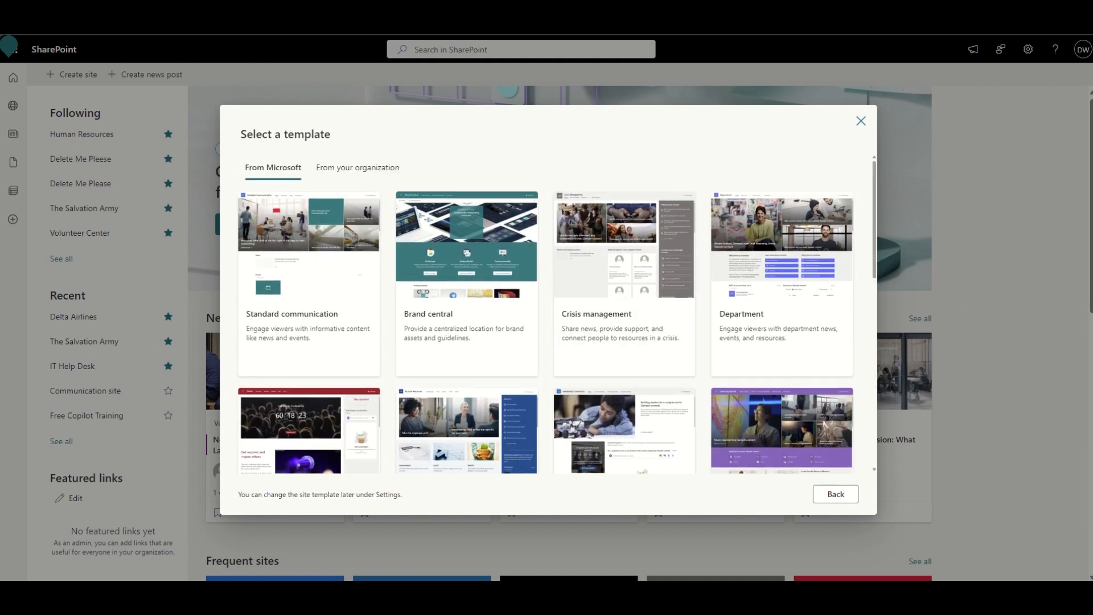